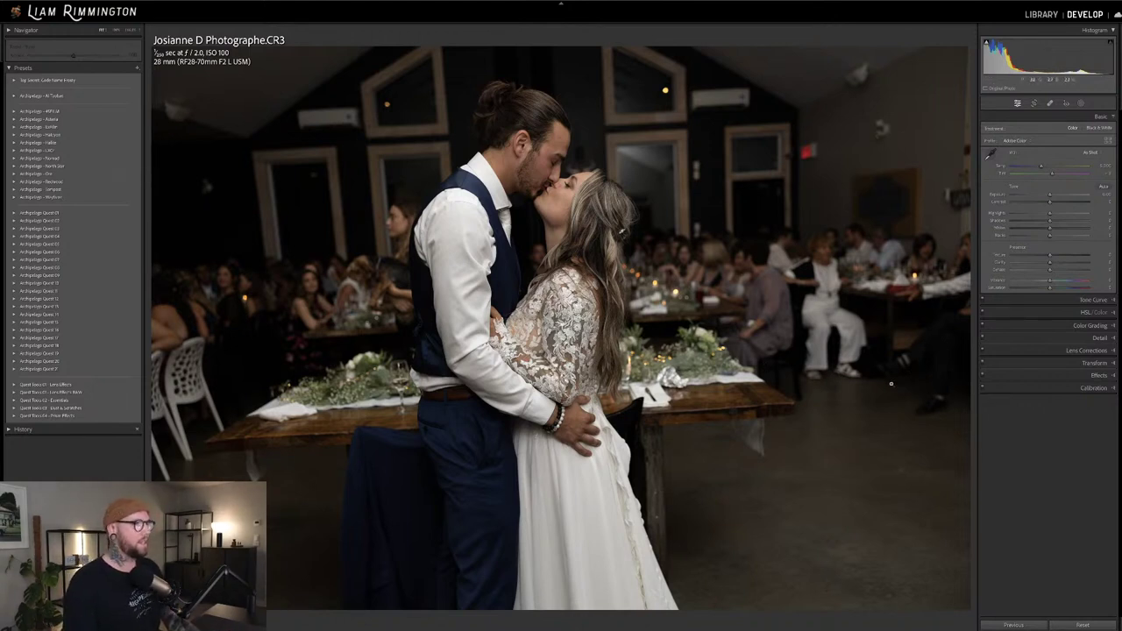
Auto-straighten the wedding-kiss photo with the Crop tool and apply the rotated crop
key(r)
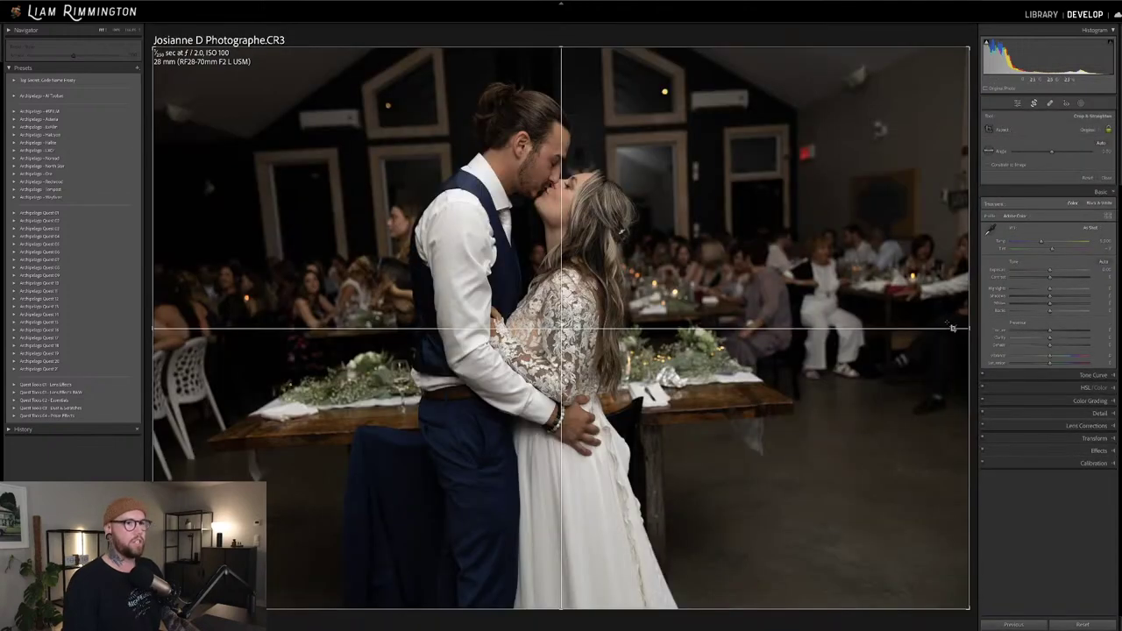
click(1102, 144)
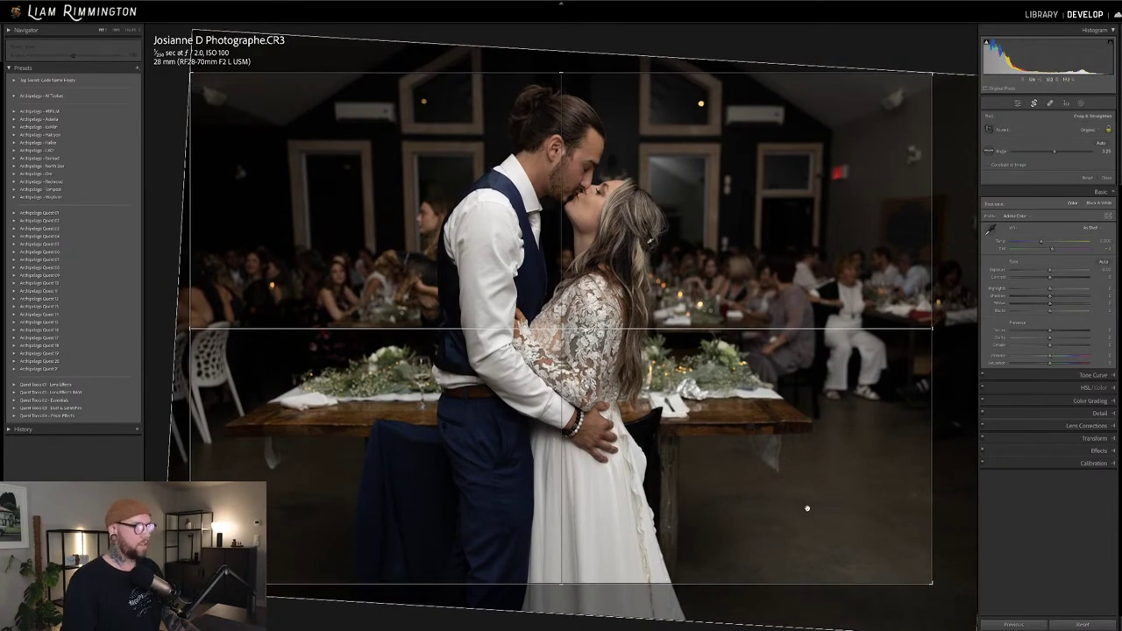
key(Return)
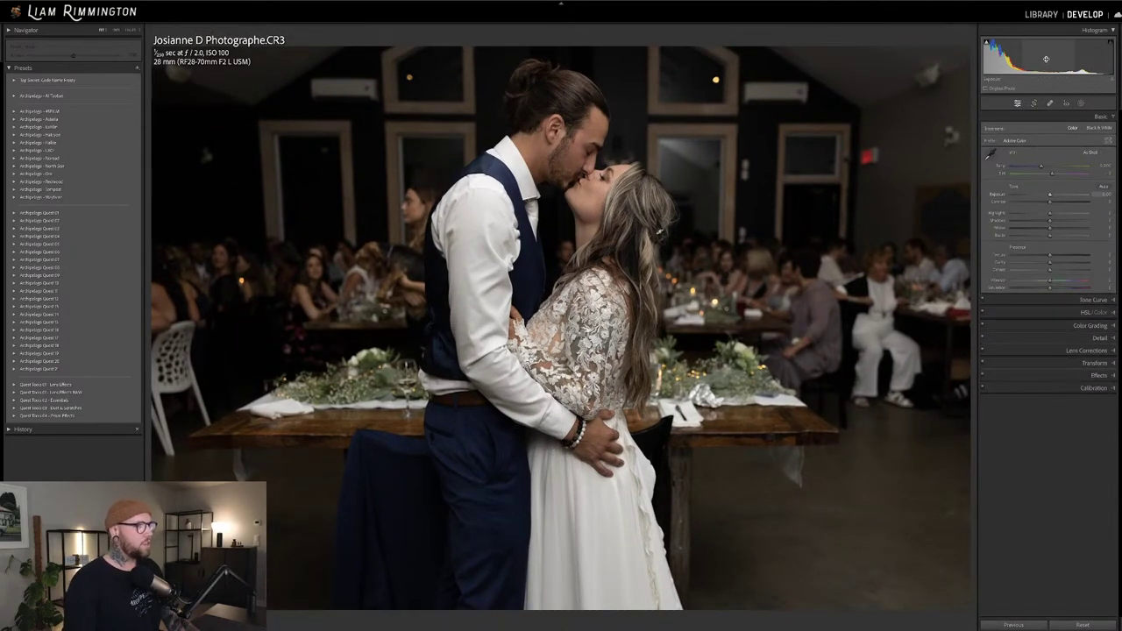
Raise the exposure slightly in Basic, check Lens Corrections, and switch to Spot Removal
drag(1046, 58, 1048, 58)
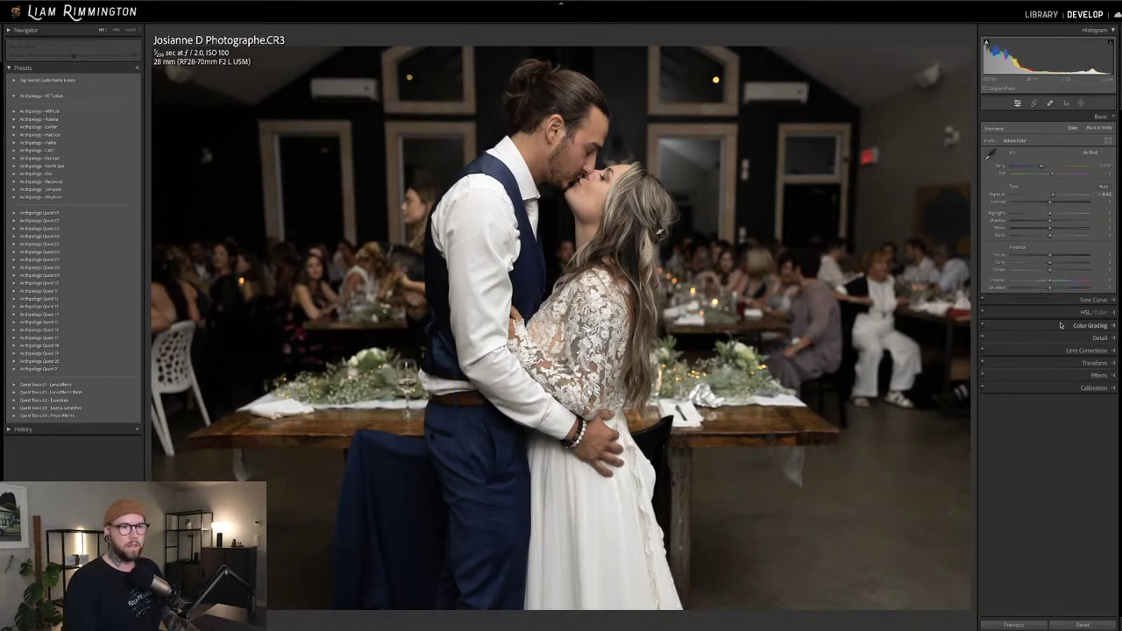
click(1065, 349)
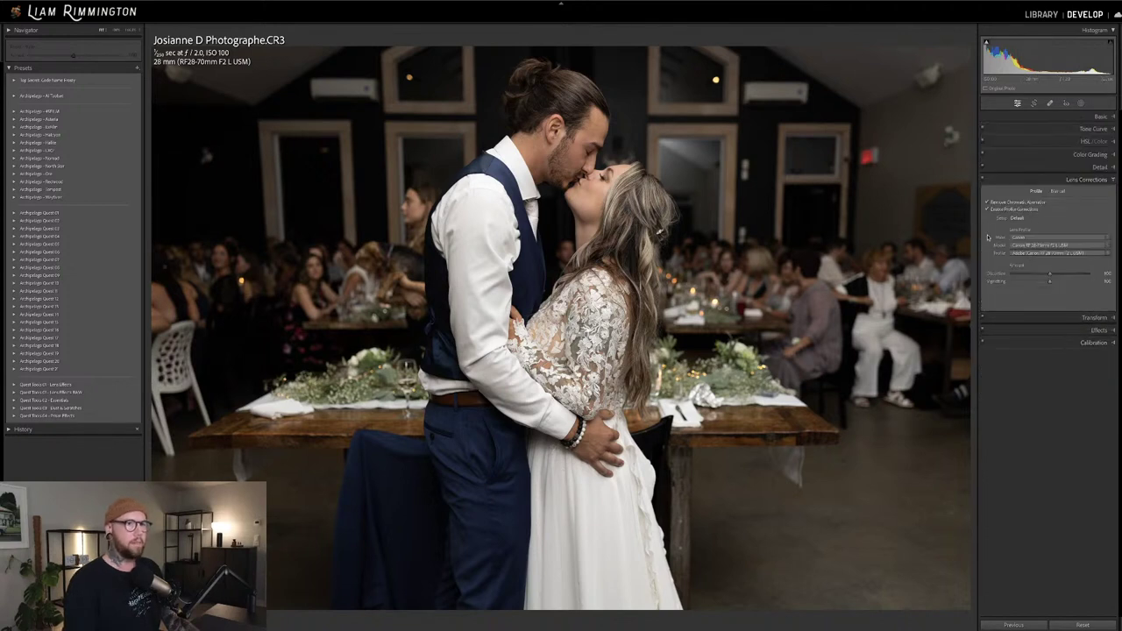
click(1070, 117)
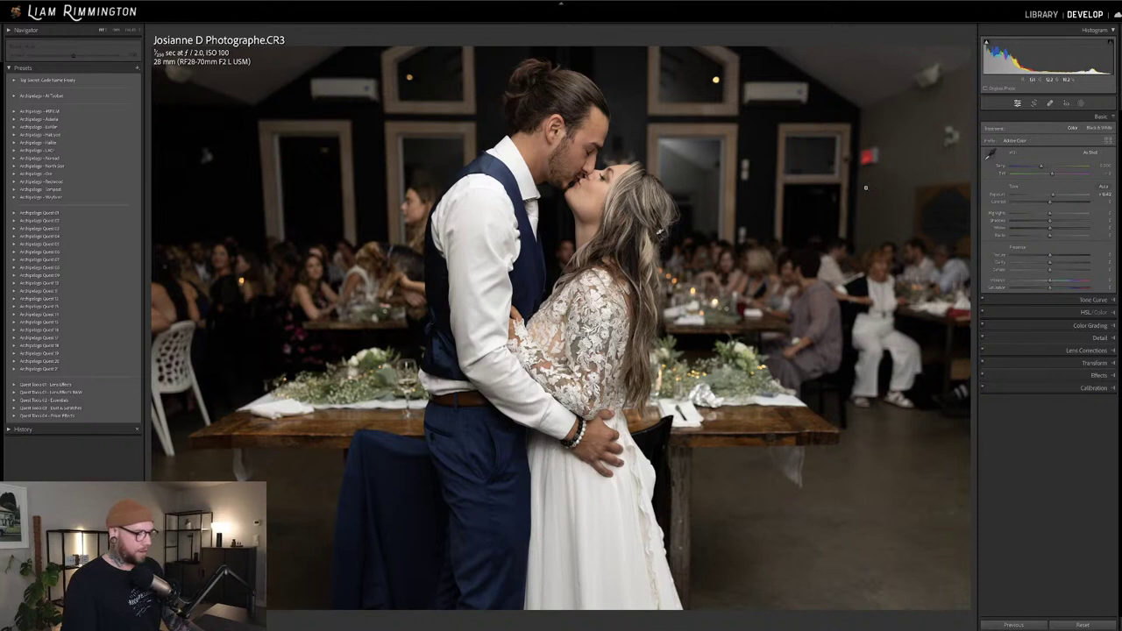
key(q)
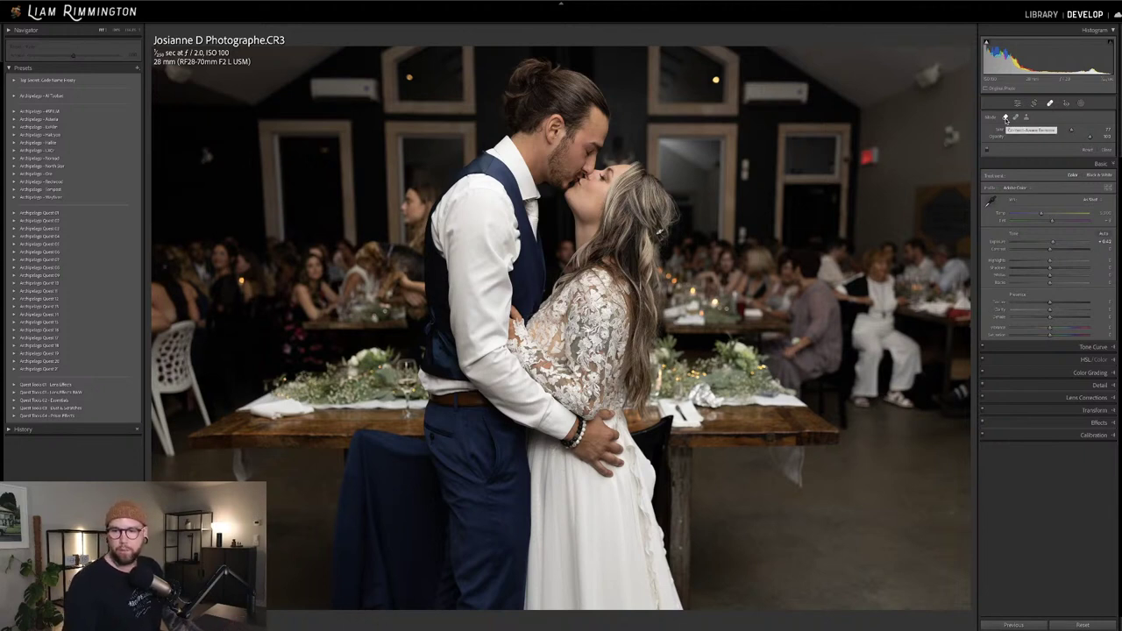
Heal the red exit sign and nearby wall spots, resampling to a cleaner source area
click(949, 136)
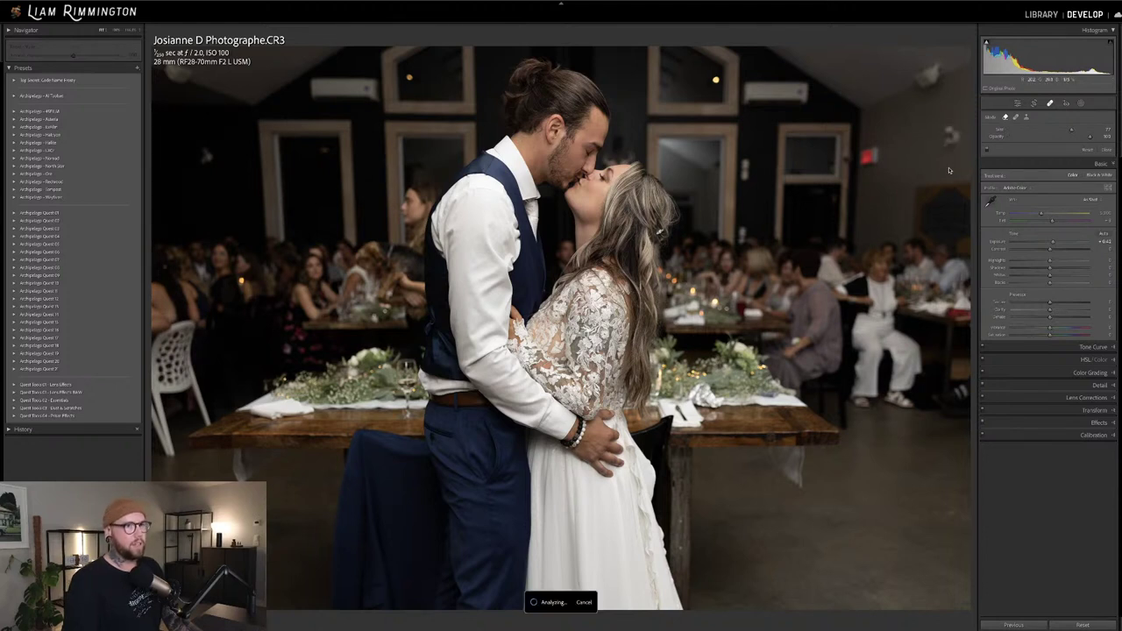
mouse_move(949, 167)
mouse_down()
mouse_move(887, 181)
mouse_move(865, 167)
mouse_move(876, 150)
mouse_move(871, 162)
mouse_up()
click(865, 156)
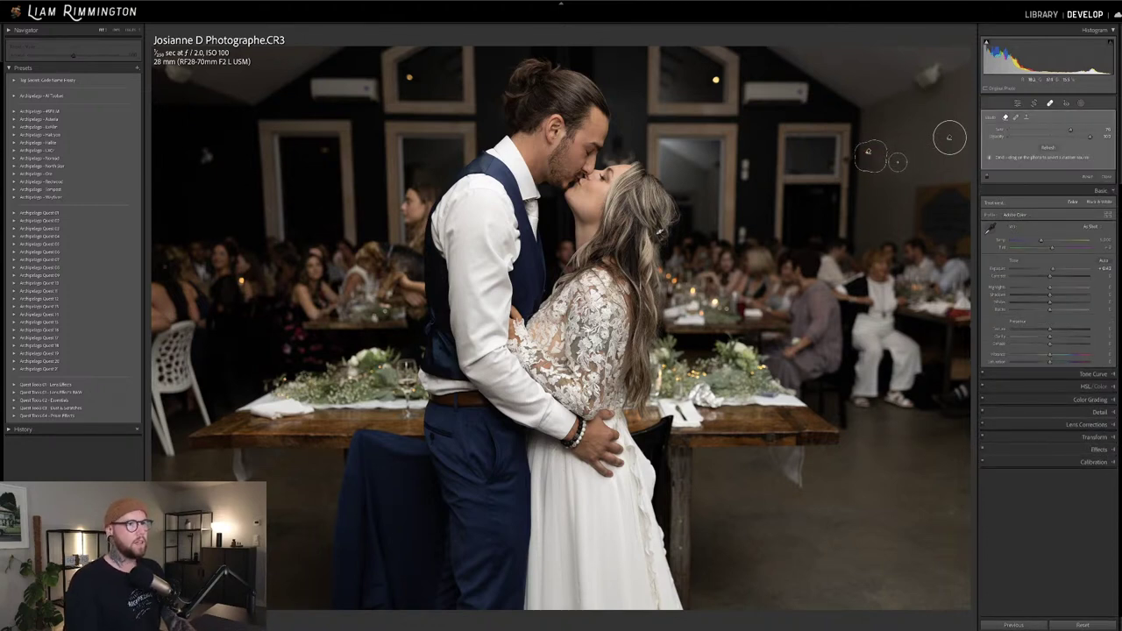
click(880, 153)
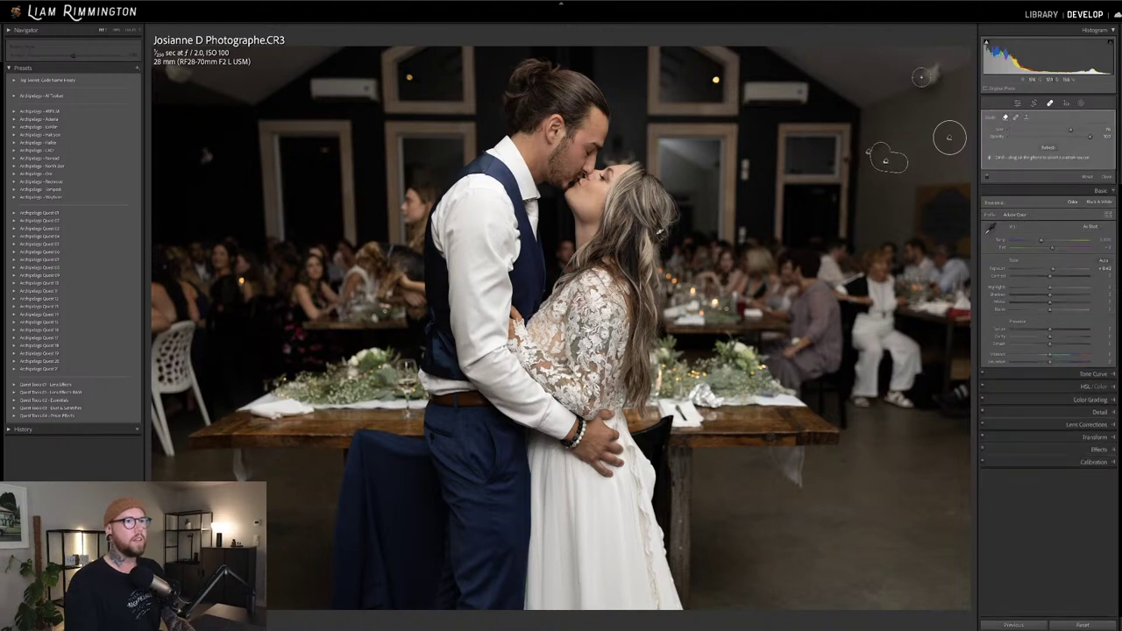
drag(922, 77, 930, 82)
scroll(751, 183, down, 2)
Paint out the right-wall fixtures, the between-window light and the upper-wall air-conditioner
drag(745, 178, 746, 162)
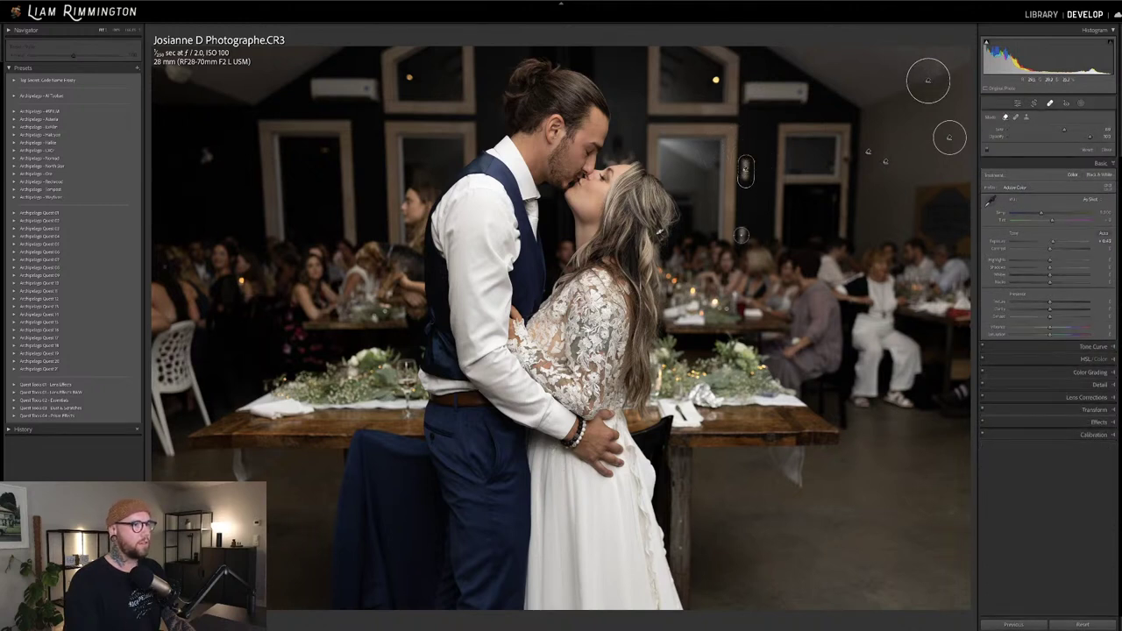
click(742, 232)
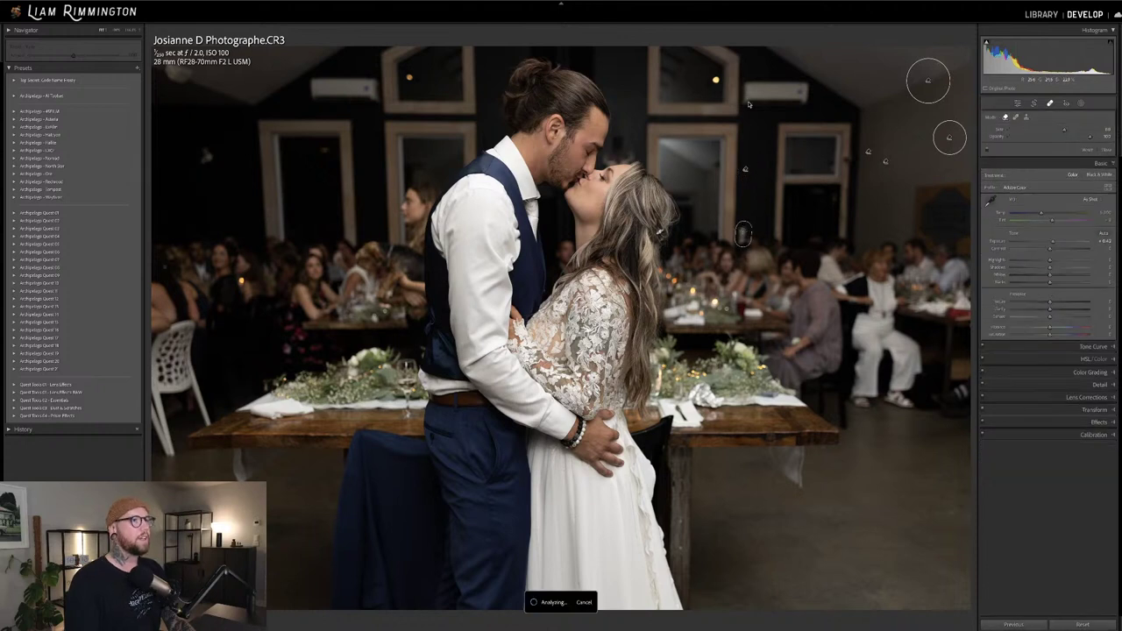
mouse_move(749, 103)
mouse_down()
mouse_move(749, 83)
mouse_move(794, 81)
mouse_move(812, 93)
mouse_move(789, 109)
mouse_move(752, 100)
mouse_up()
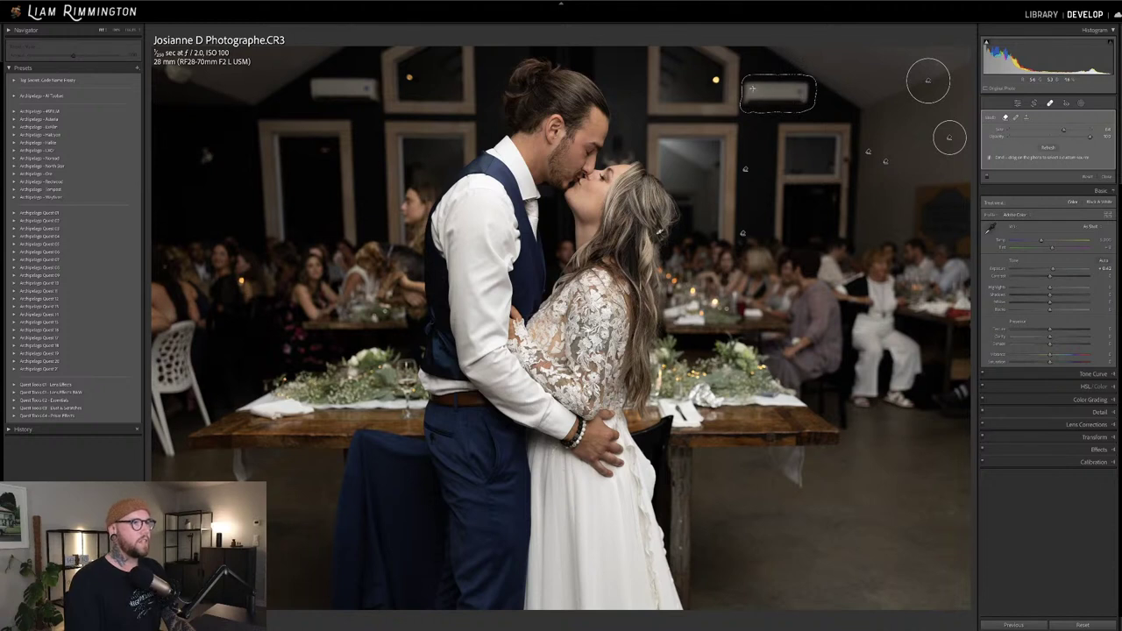
drag(752, 99, 753, 99)
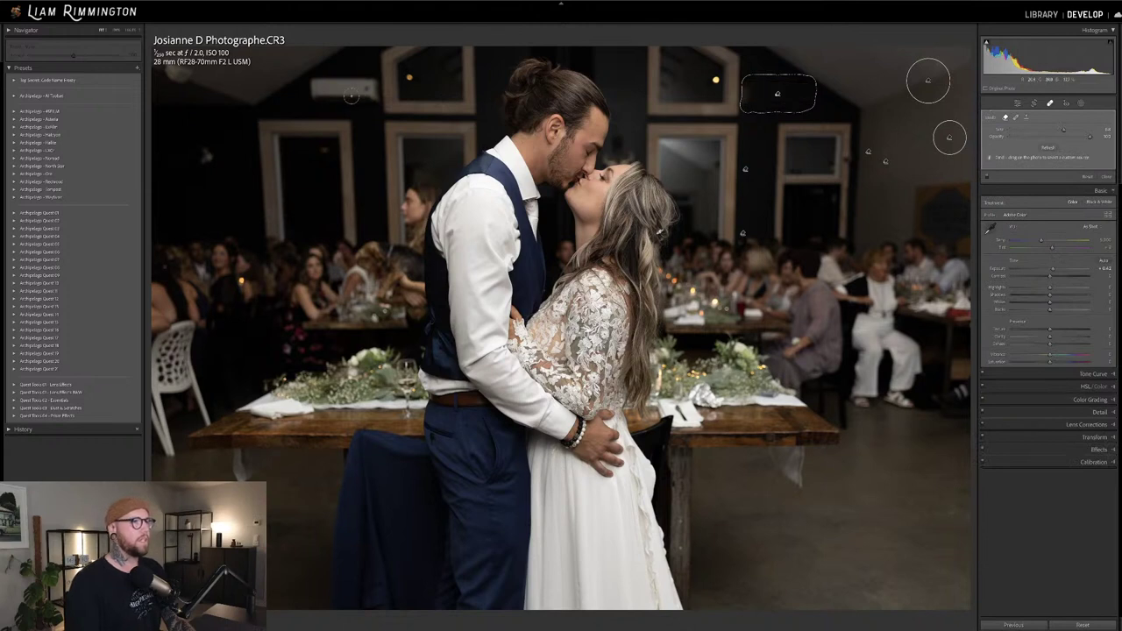
click(777, 94)
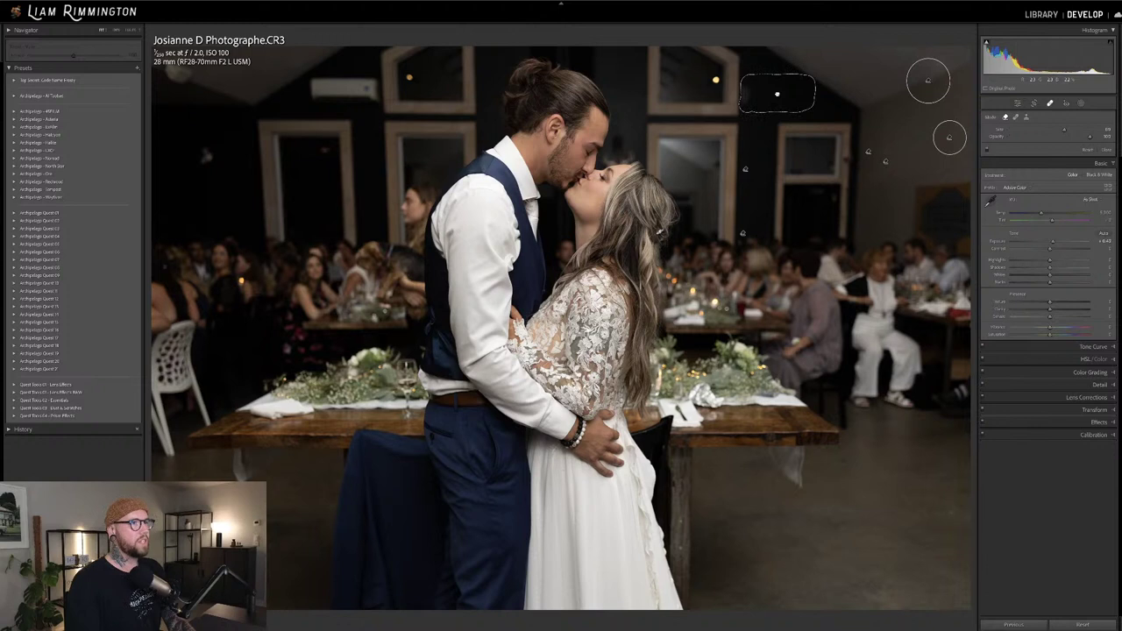
drag(777, 94, 779, 93)
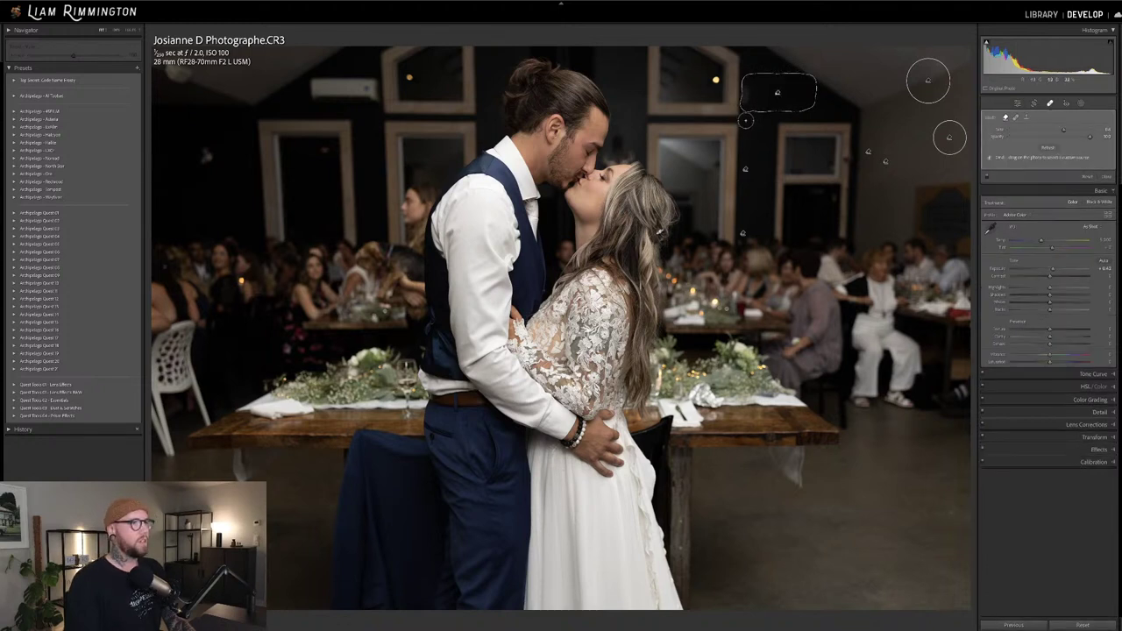
drag(747, 119, 749, 86)
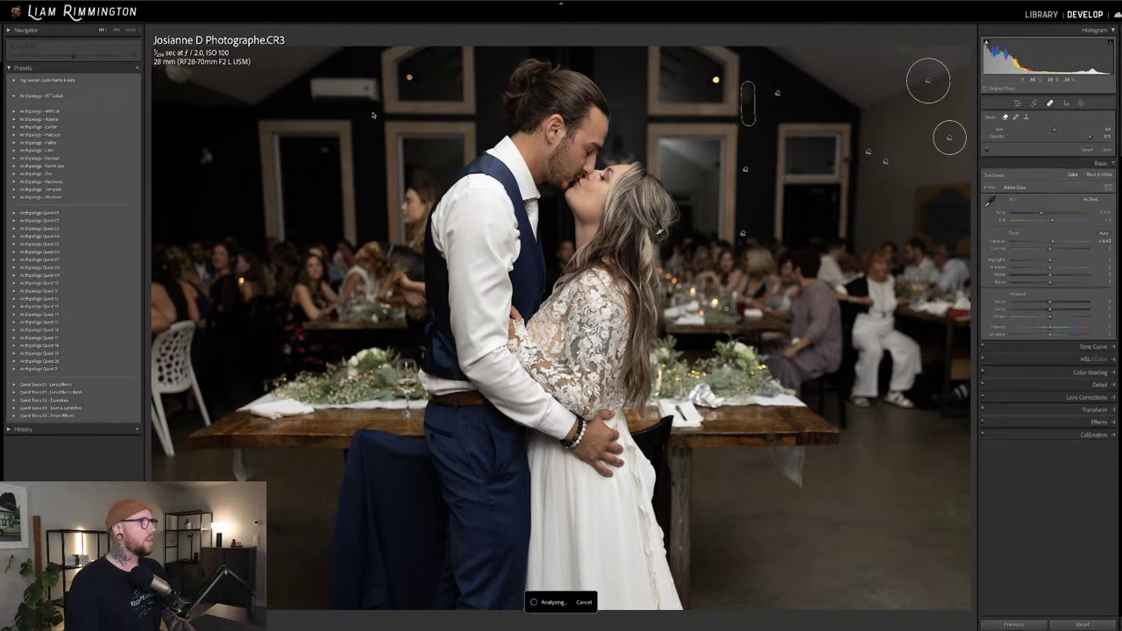
Heal the lights in the left and right windows and a spot on the dark left wall
click(409, 77)
click(715, 80)
drag(200, 164, 202, 138)
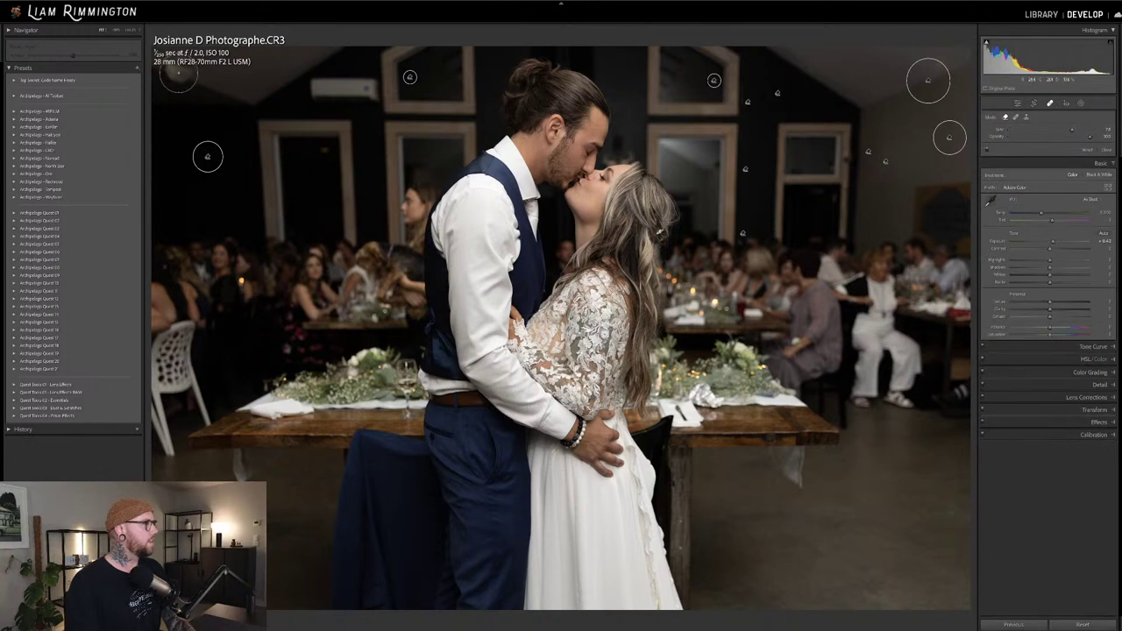
Heal the top-left blemish, repaint the left air-conditioner tighter, and toggle to compare the healing
click(176, 76)
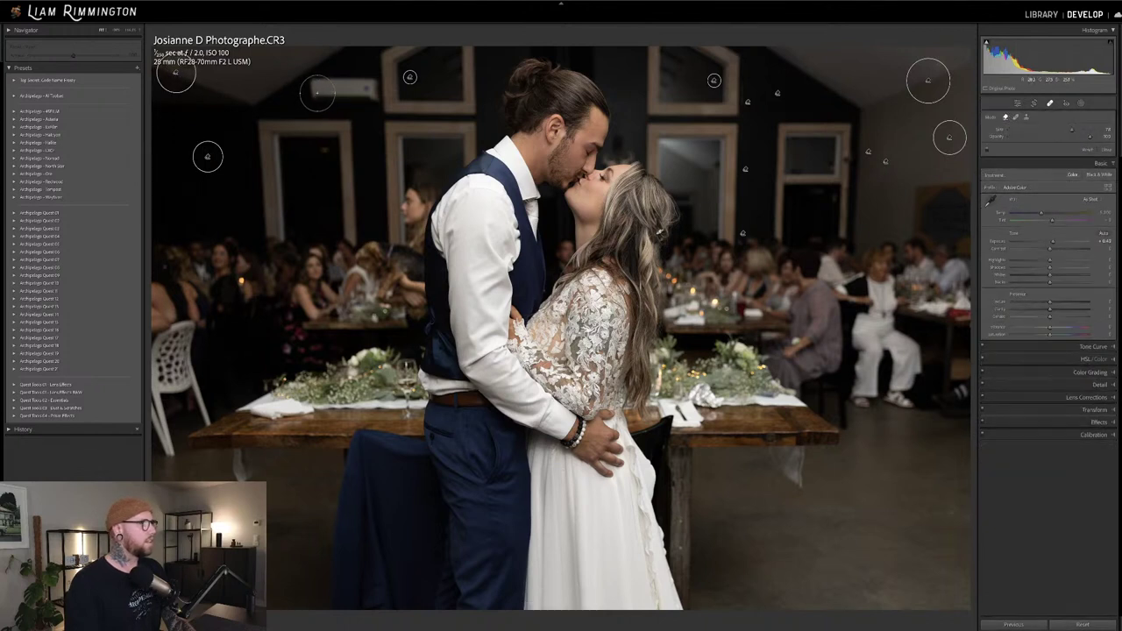
mouse_move(316, 94)
mouse_down()
mouse_move(368, 98)
mouse_move(367, 83)
mouse_move(309, 87)
mouse_up()
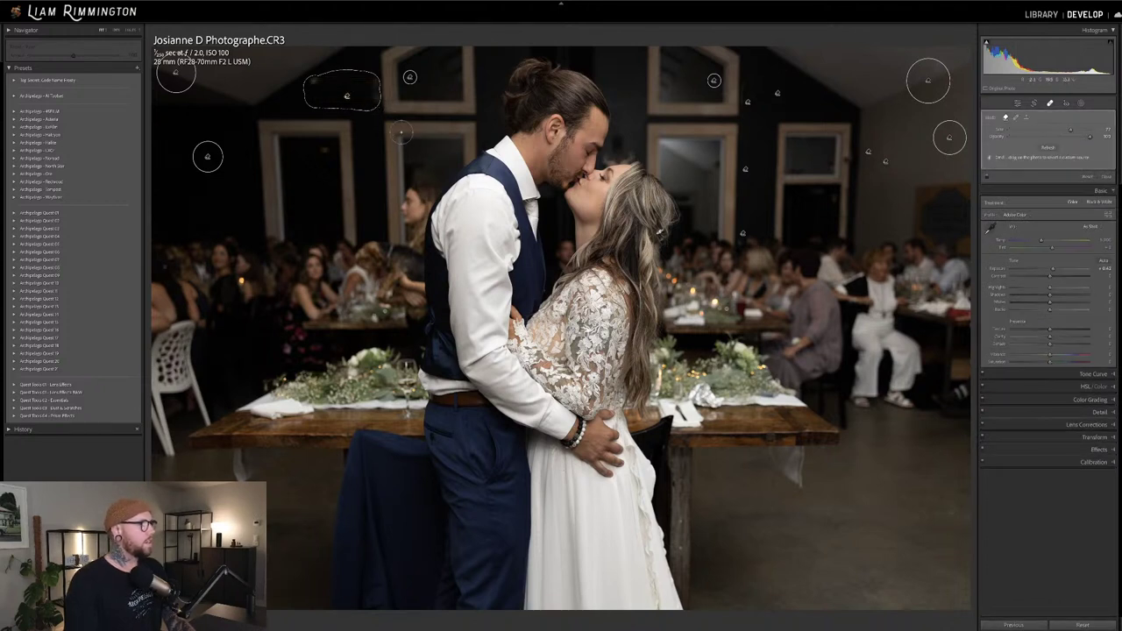
key(ctrl+z)
scroll(317, 100, down, 2)
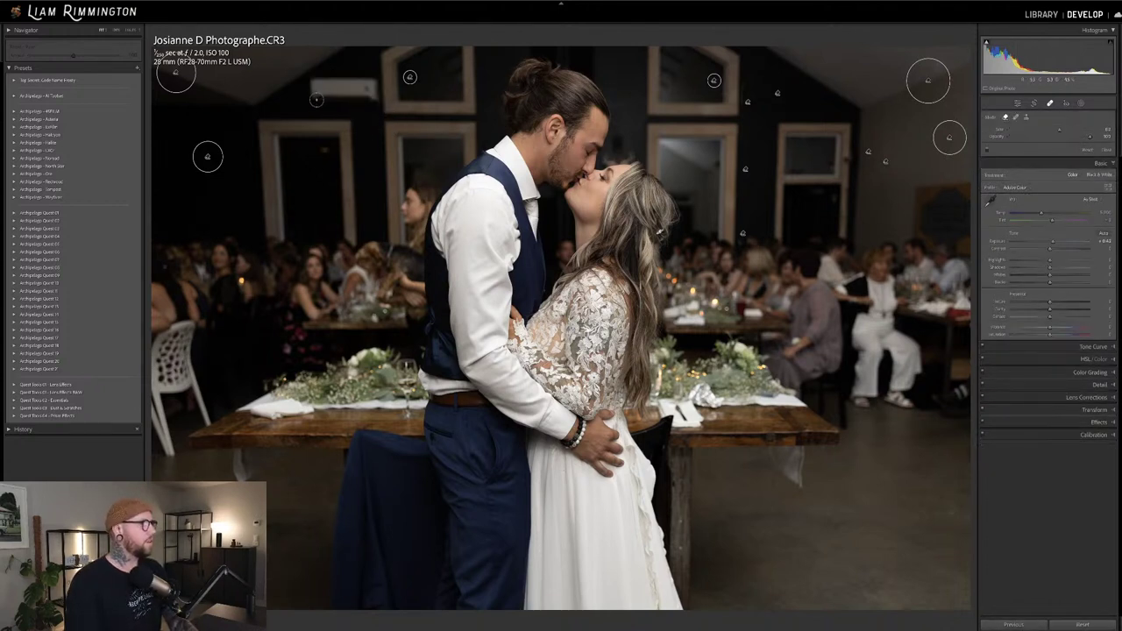
mouse_move(314, 99)
mouse_down()
mouse_move(318, 81)
mouse_move(375, 81)
mouse_move(367, 100)
mouse_move(318, 89)
mouse_up()
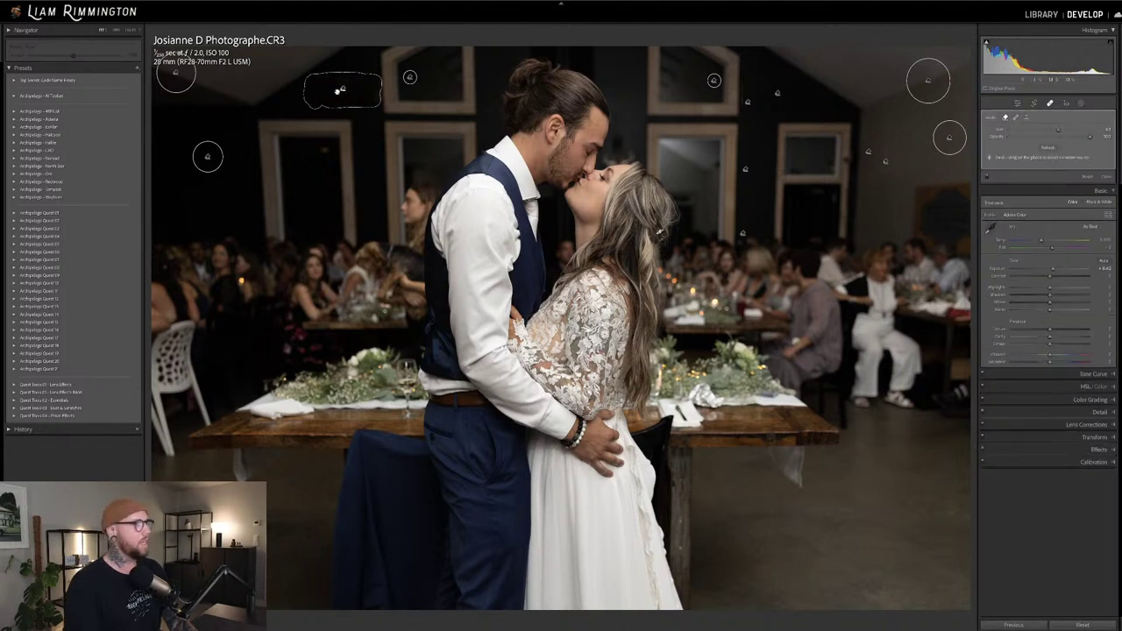
key(q)
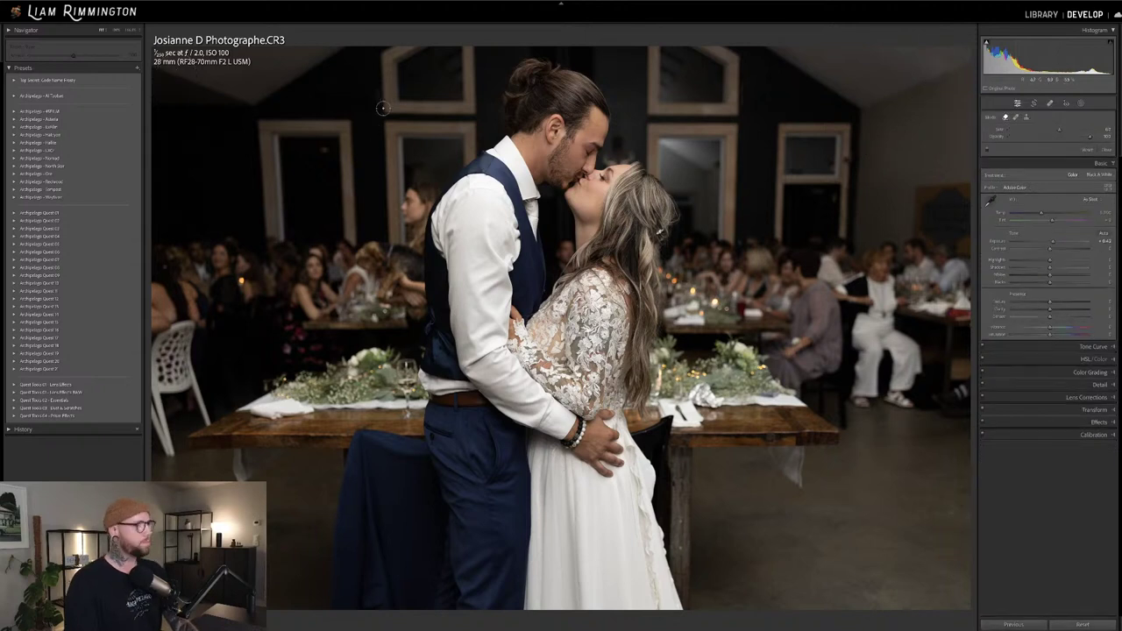
key(q)
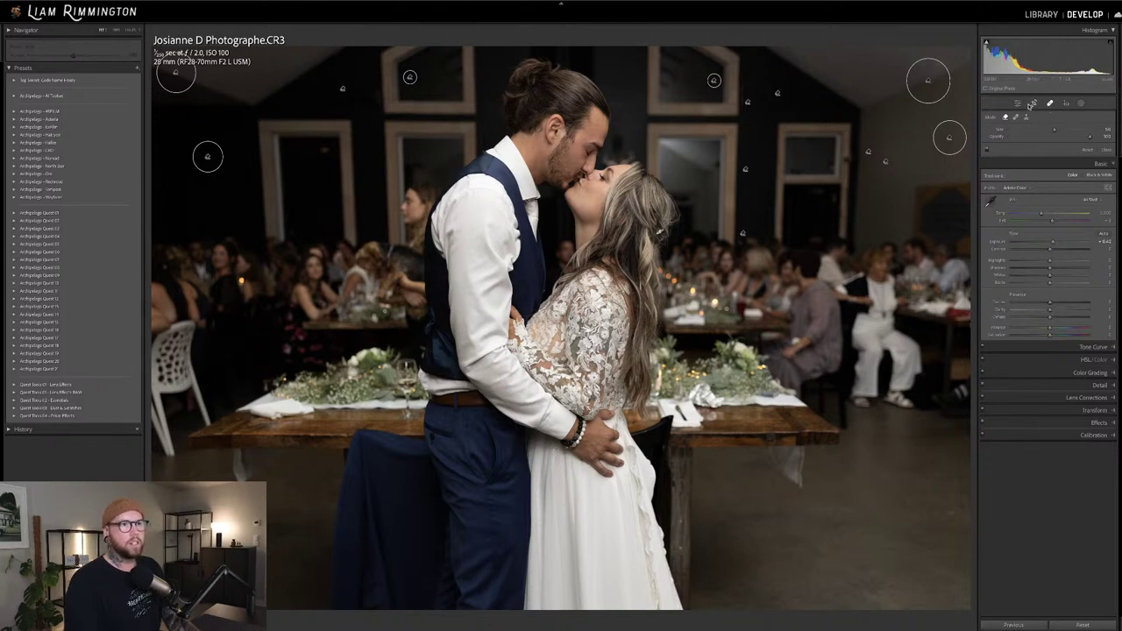
Add a Heal spot on the lower-right floor, retarget its source several times, then delete it
click(1027, 118)
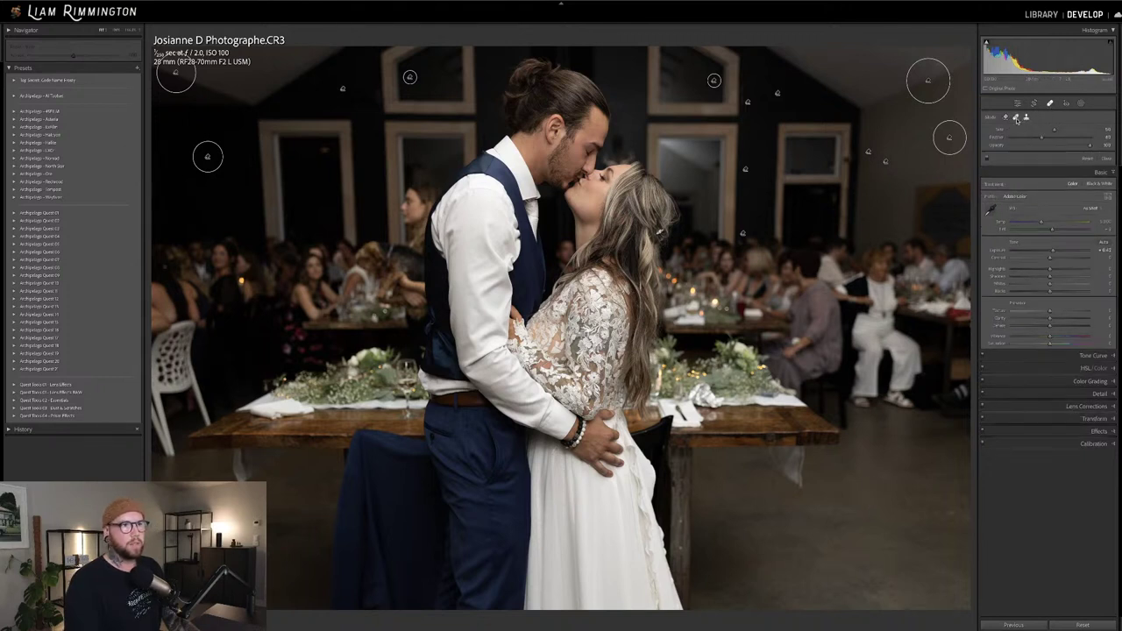
click(945, 517)
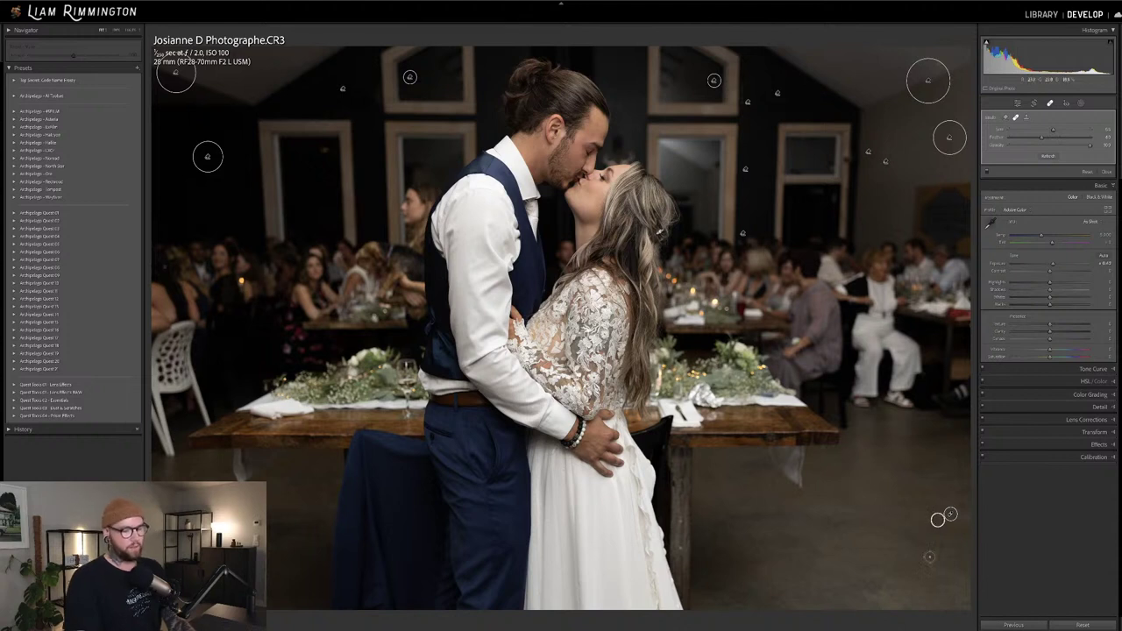
drag(937, 520, 927, 509)
drag(930, 556, 917, 552)
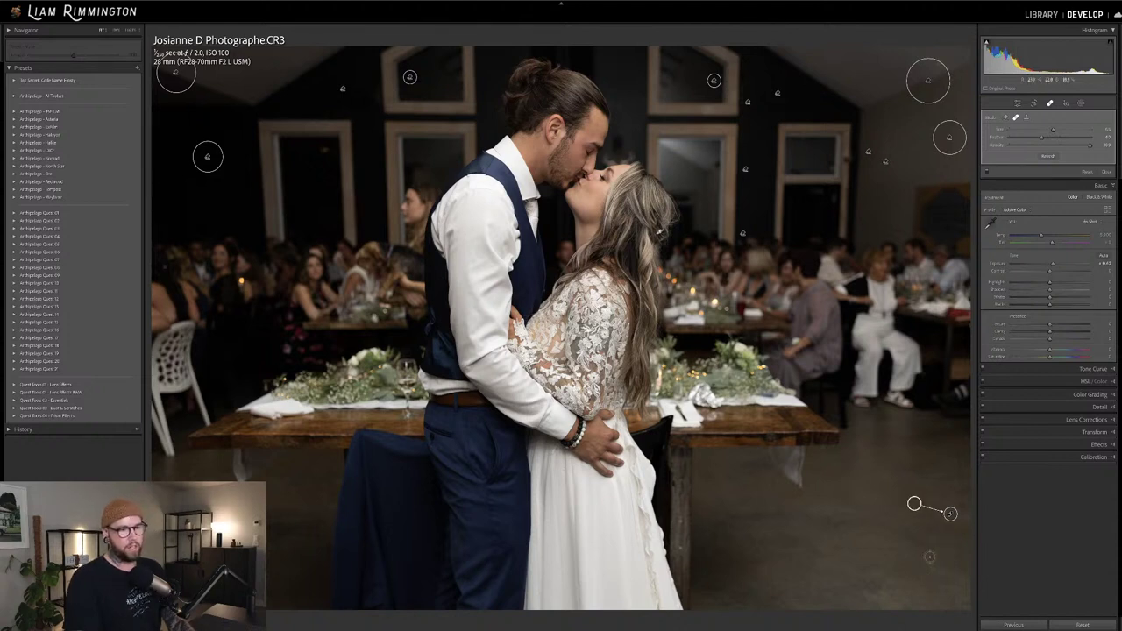
mouse_move(915, 504)
mouse_down()
mouse_move(934, 518)
mouse_move(933, 541)
mouse_up()
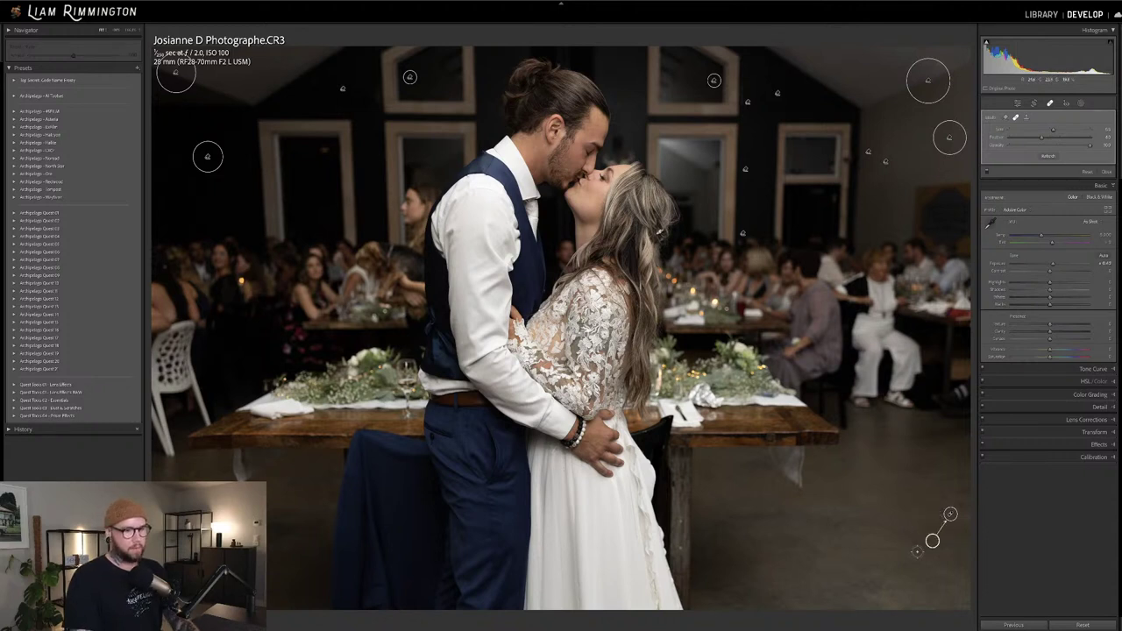
key(Delete)
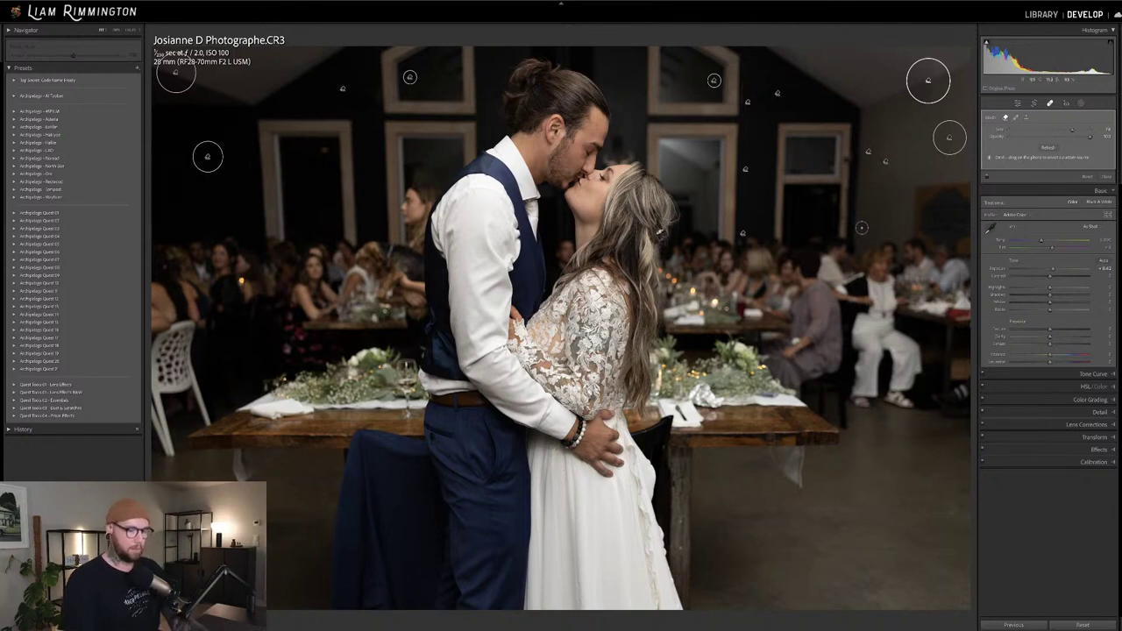
Review the spot fixes, exit Spot Removal, and expand the Archipelago Quest 09 presets
key(q)
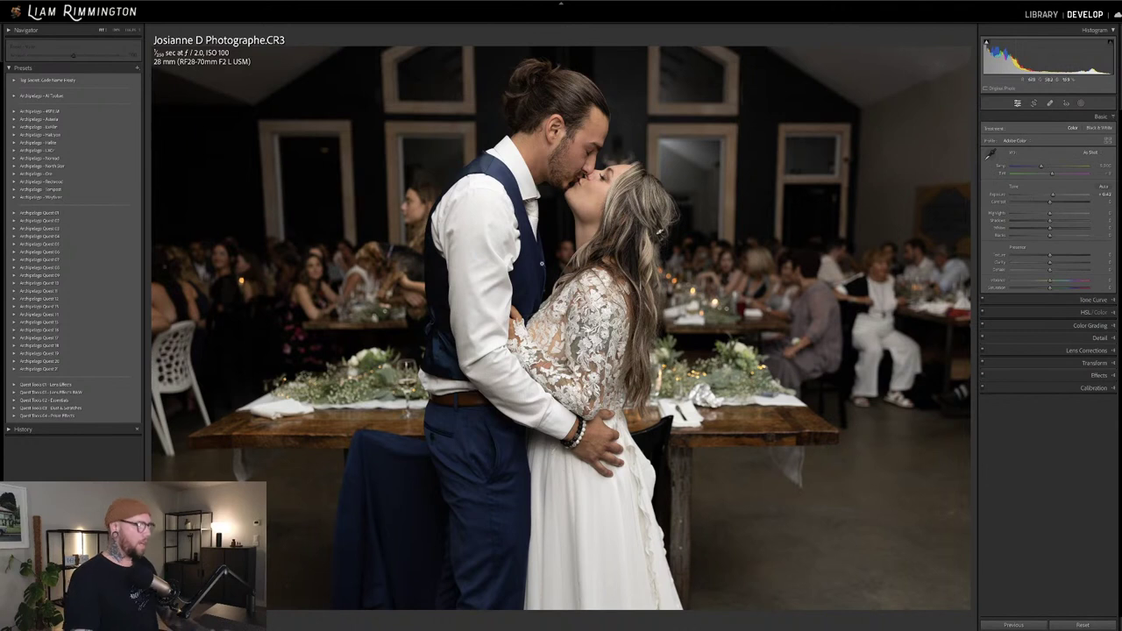
key(q)
click(322, 150)
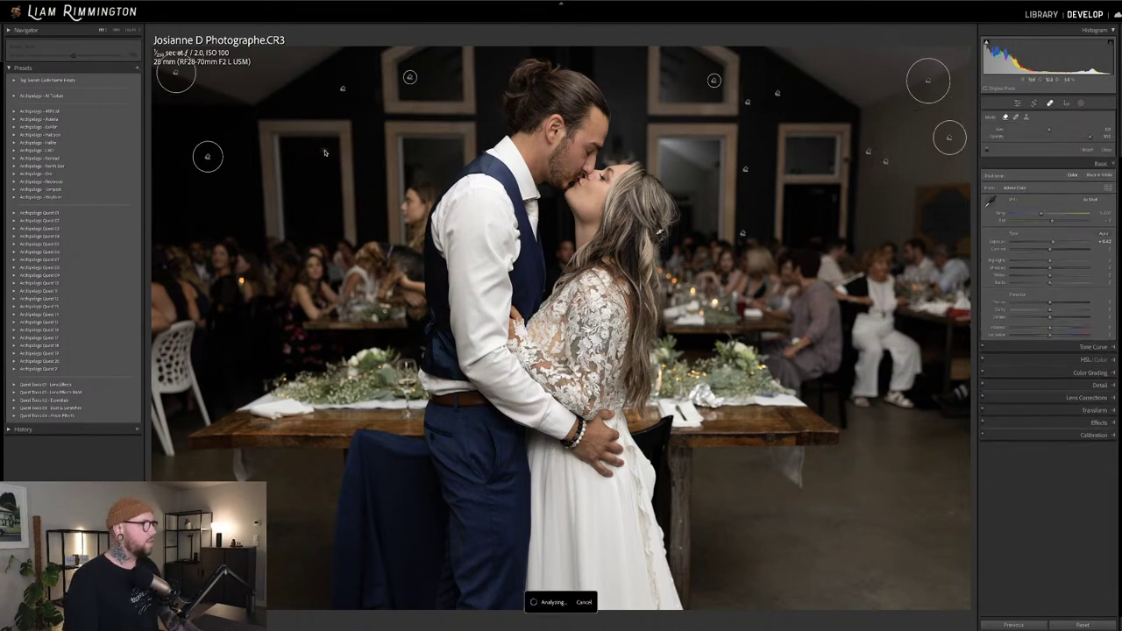
key(q)
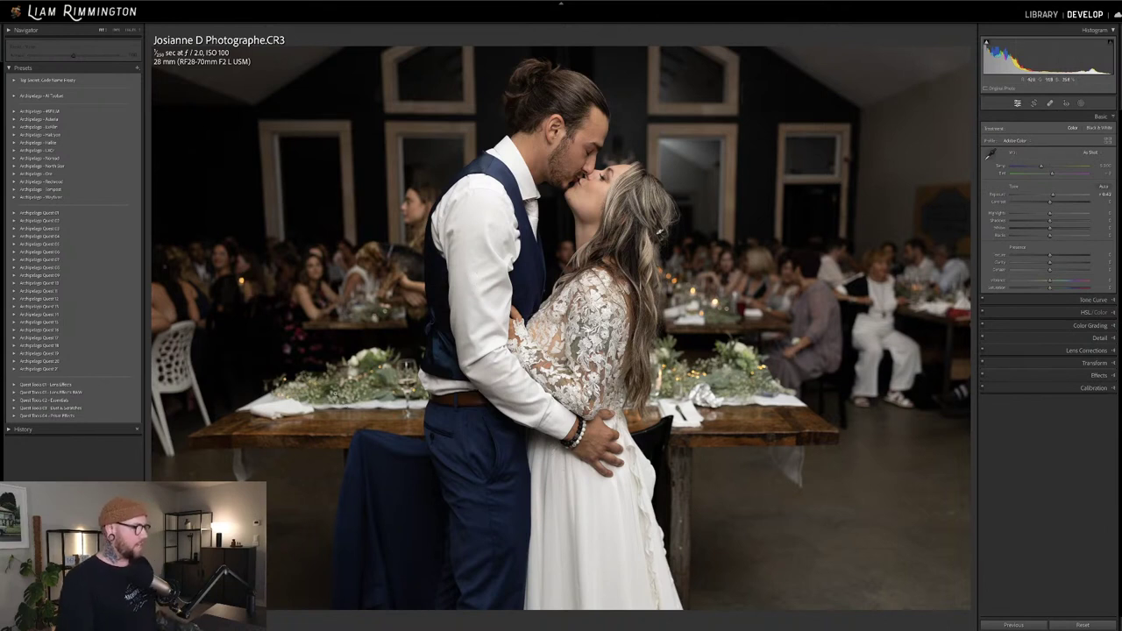
click(13, 276)
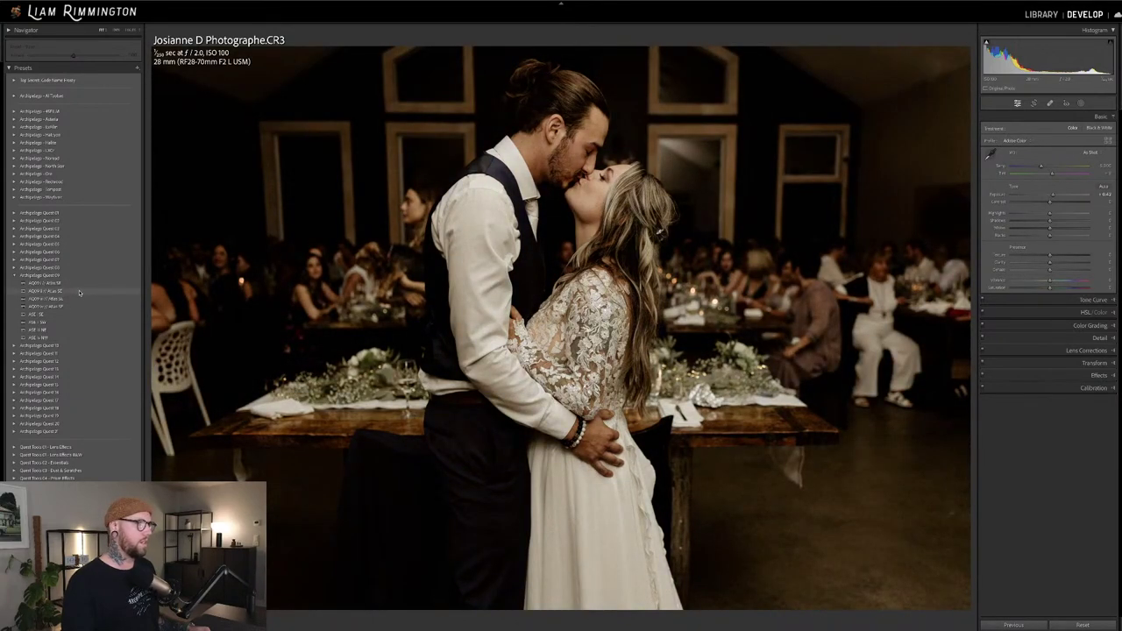
Apply the AQ09 // Atlas SE preset, raise exposure twice, and increase the profile Amount
click(77, 299)
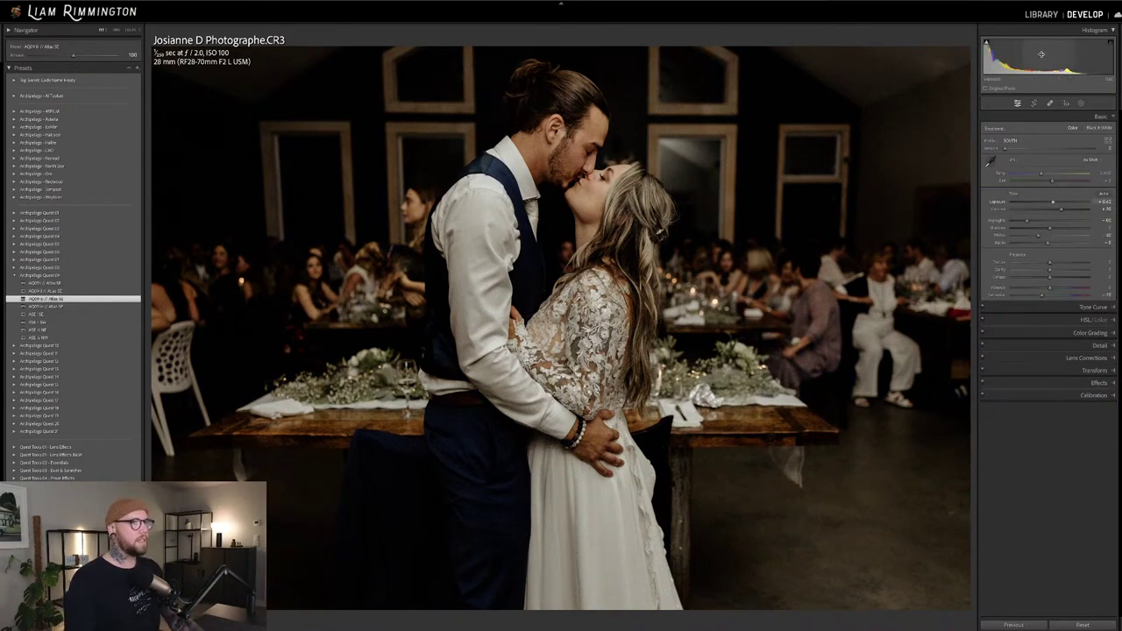
drag(1043, 54, 1055, 54)
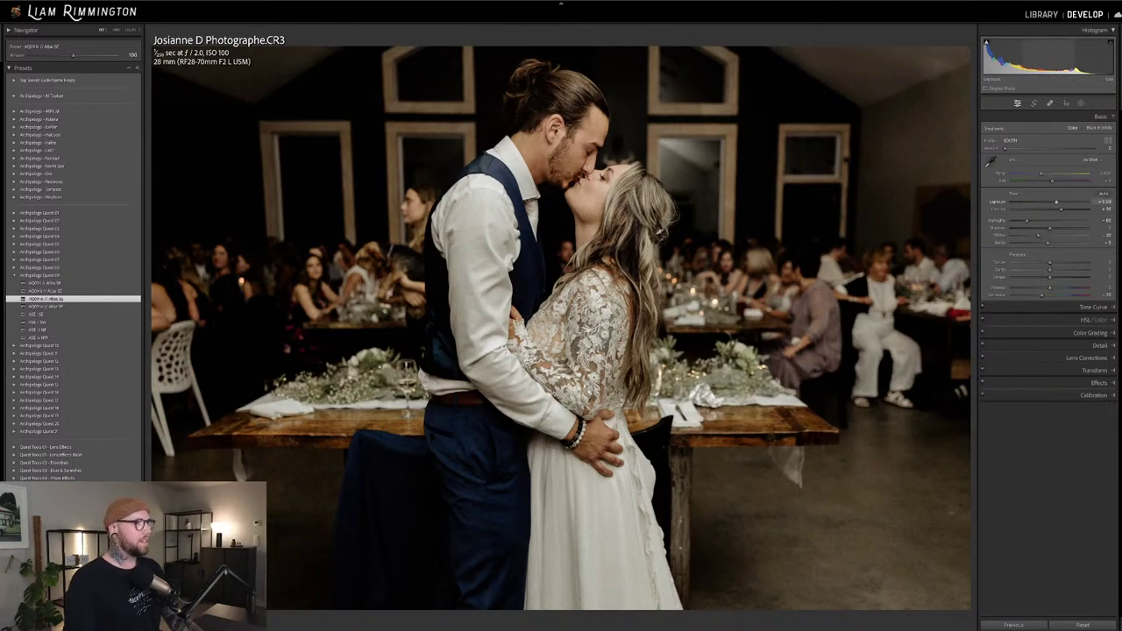
drag(1008, 63, 1022, 65)
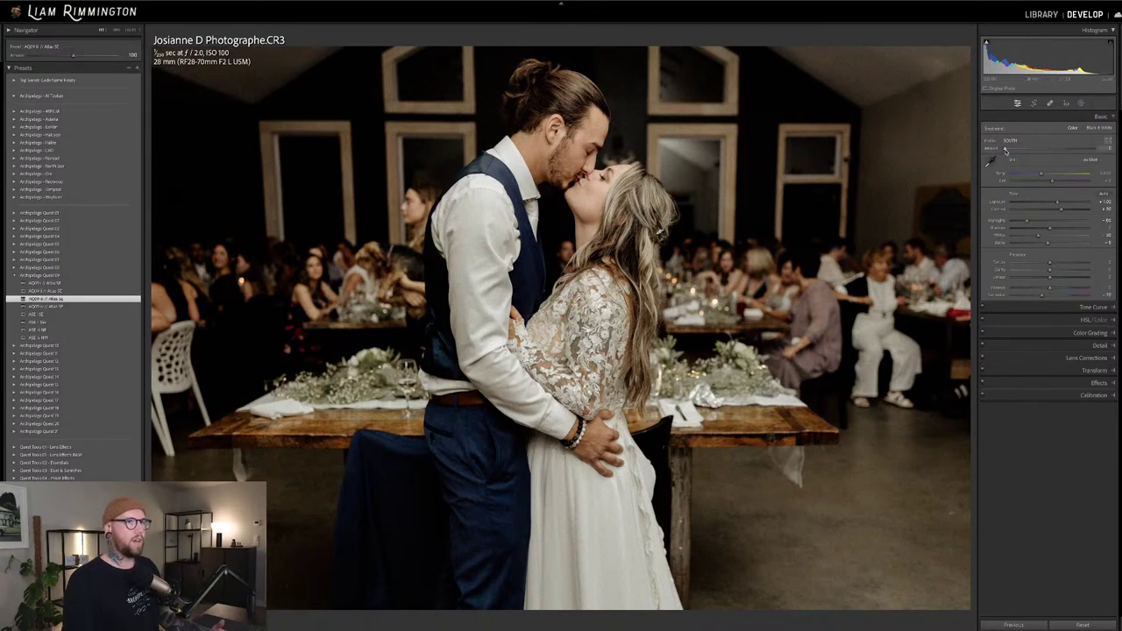
mouse_move(1005, 151)
mouse_down()
mouse_move(1080, 154)
mouse_move(1008, 149)
mouse_up()
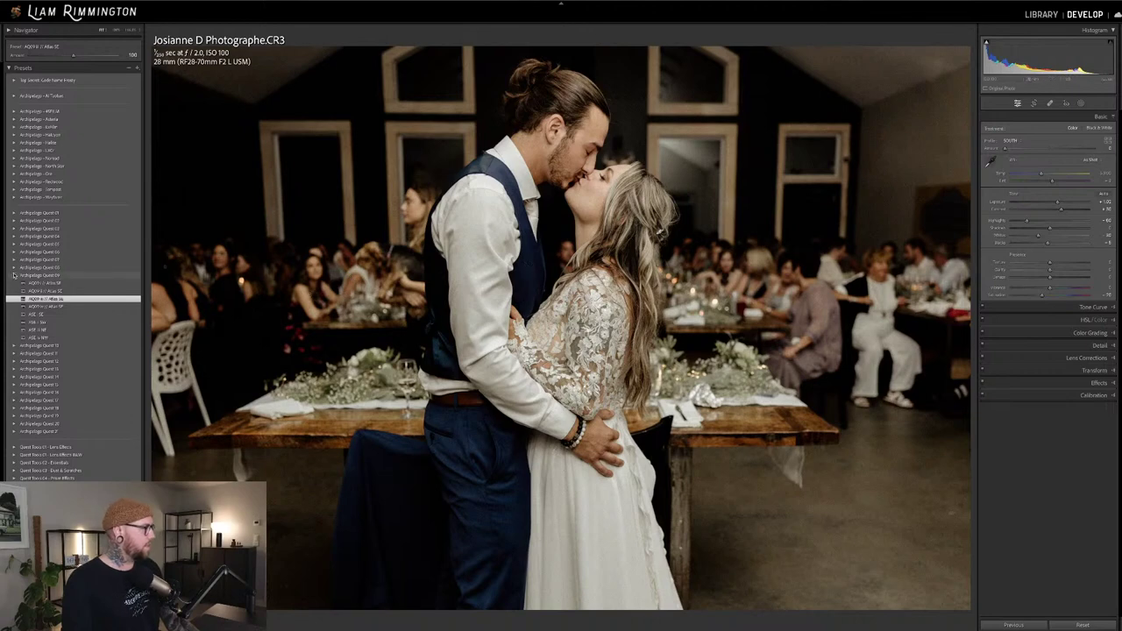
Apply Archipelago Quest 18's Subject Pop preset at amount 64 and check it against the original
click(14, 276)
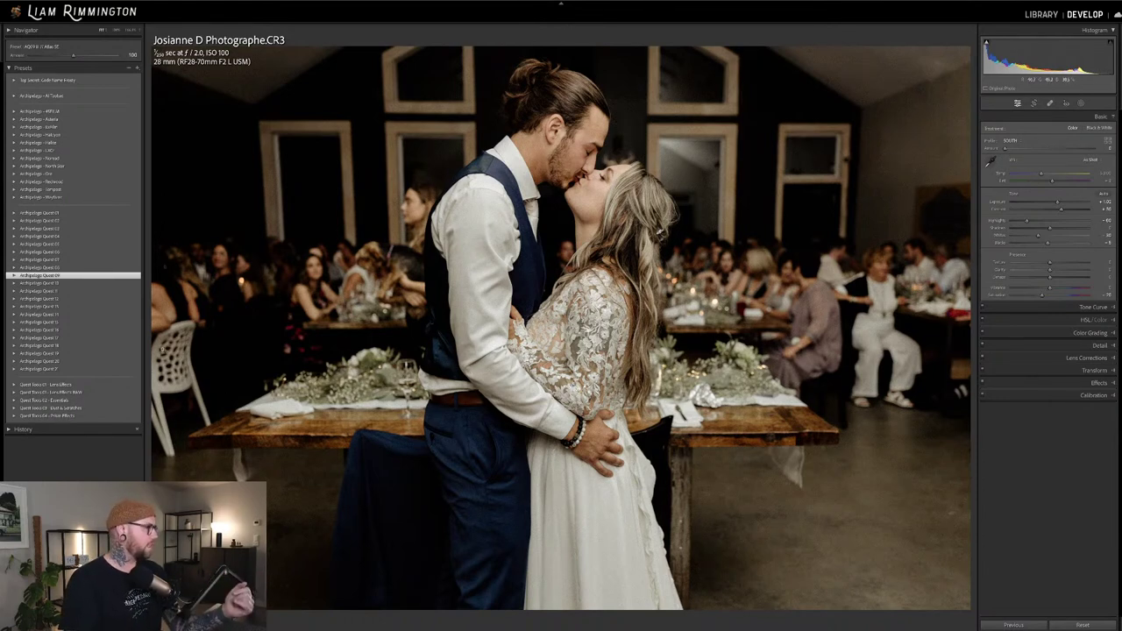
click(133, 345)
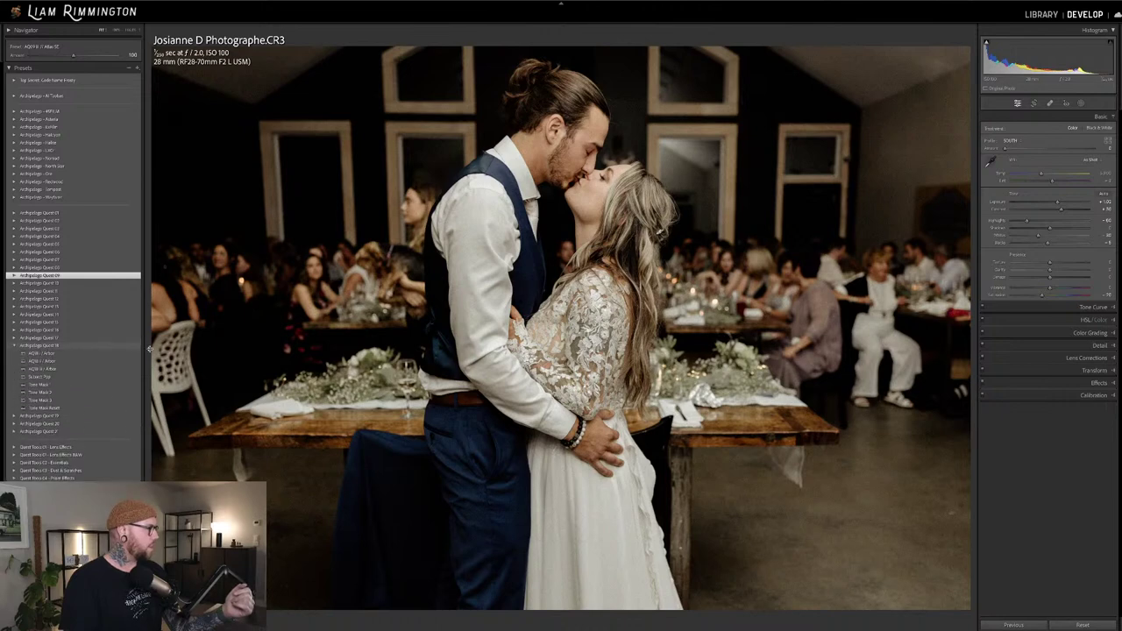
click(122, 381)
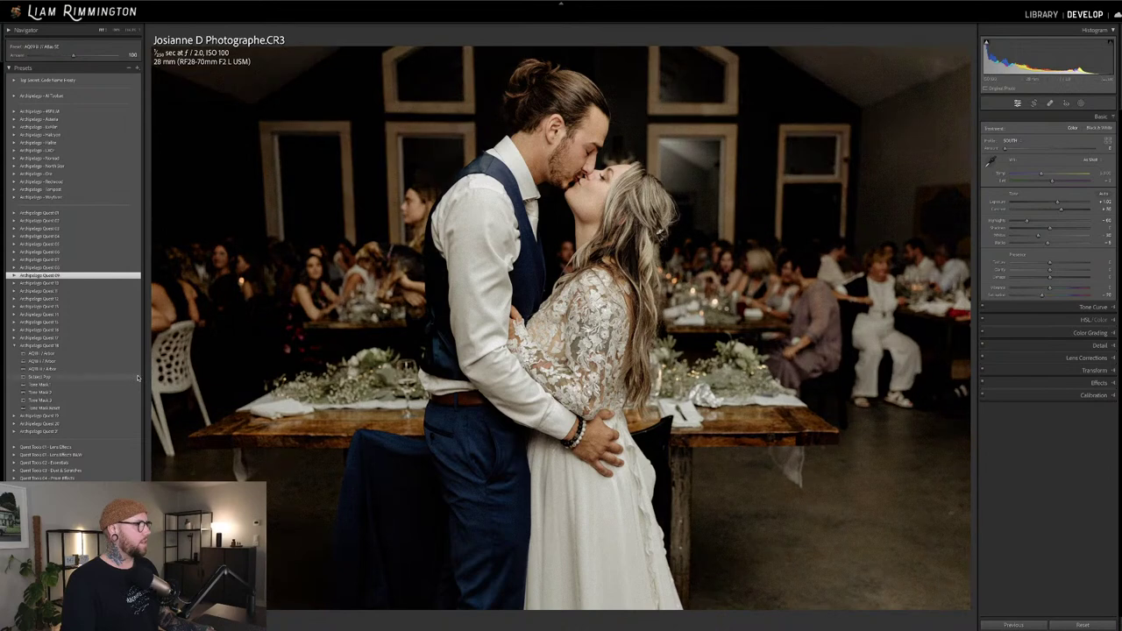
click(133, 377)
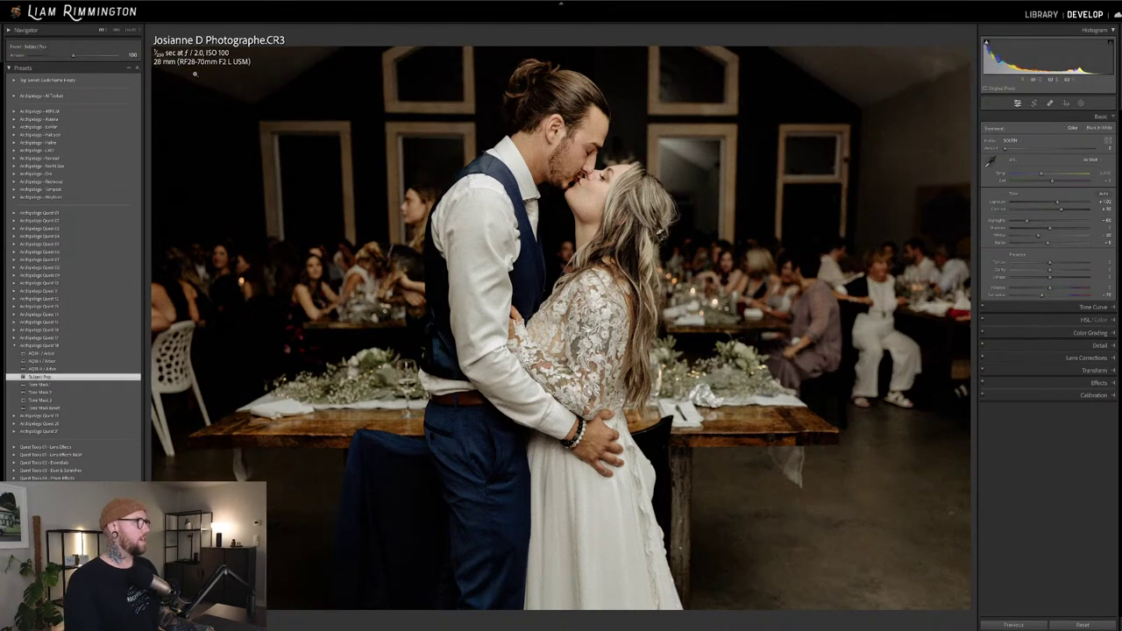
drag(73, 57, 55, 57)
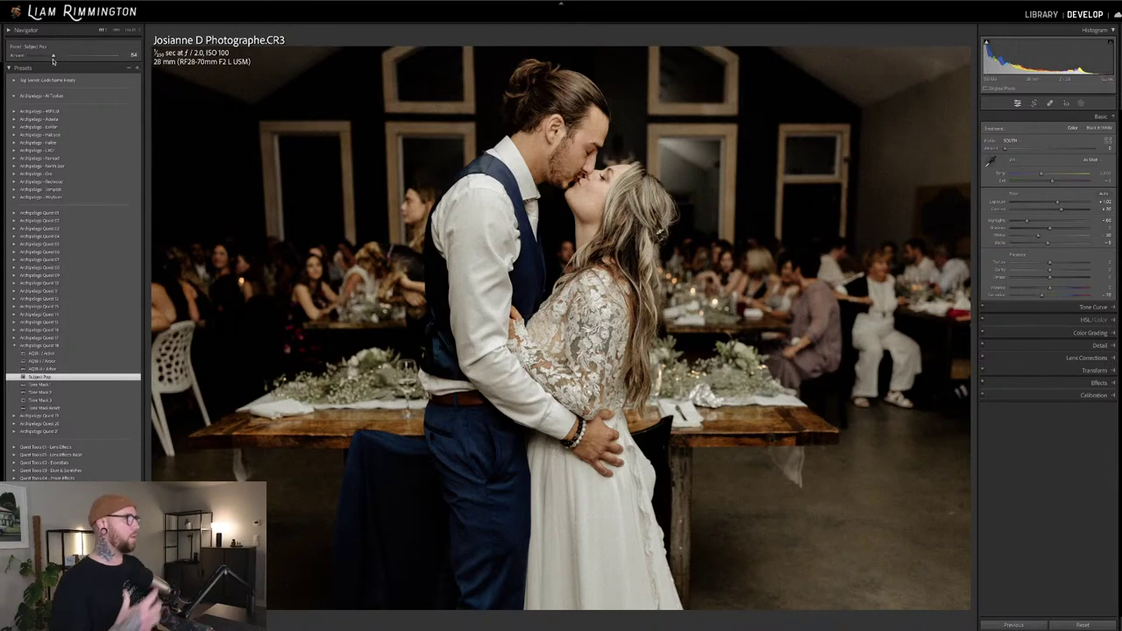
key(backslash)
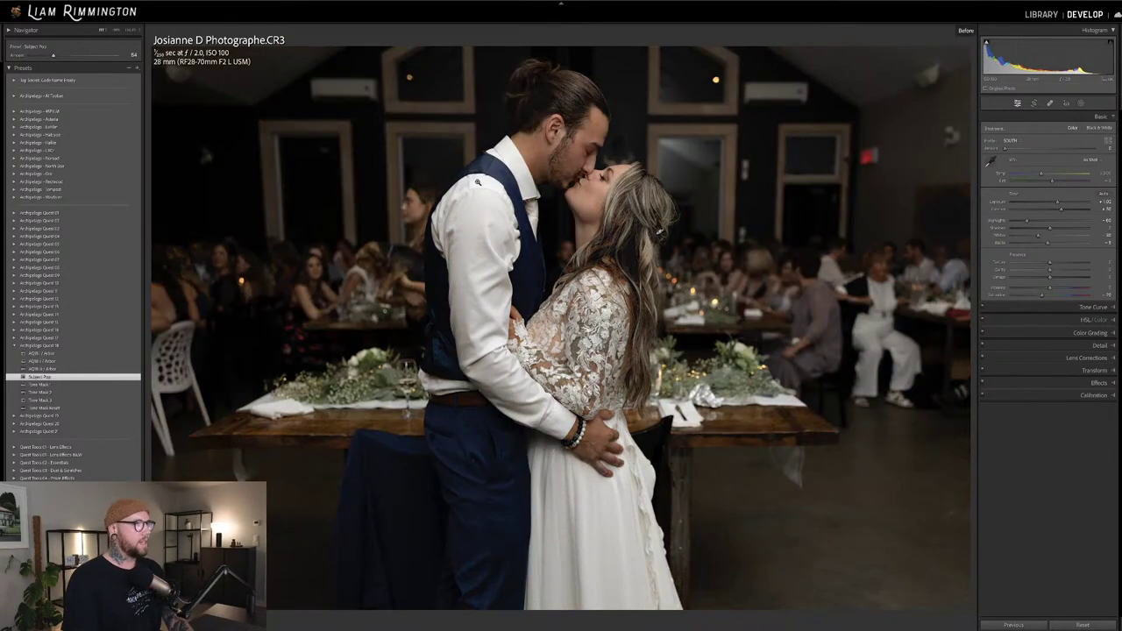
key(backslash)
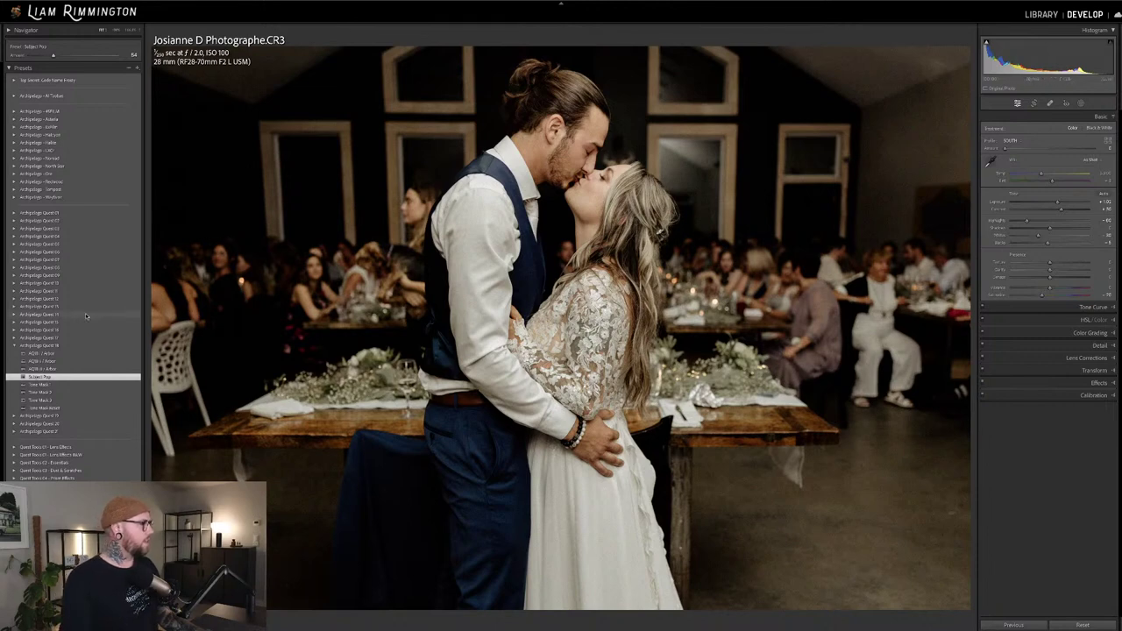
click(14, 346)
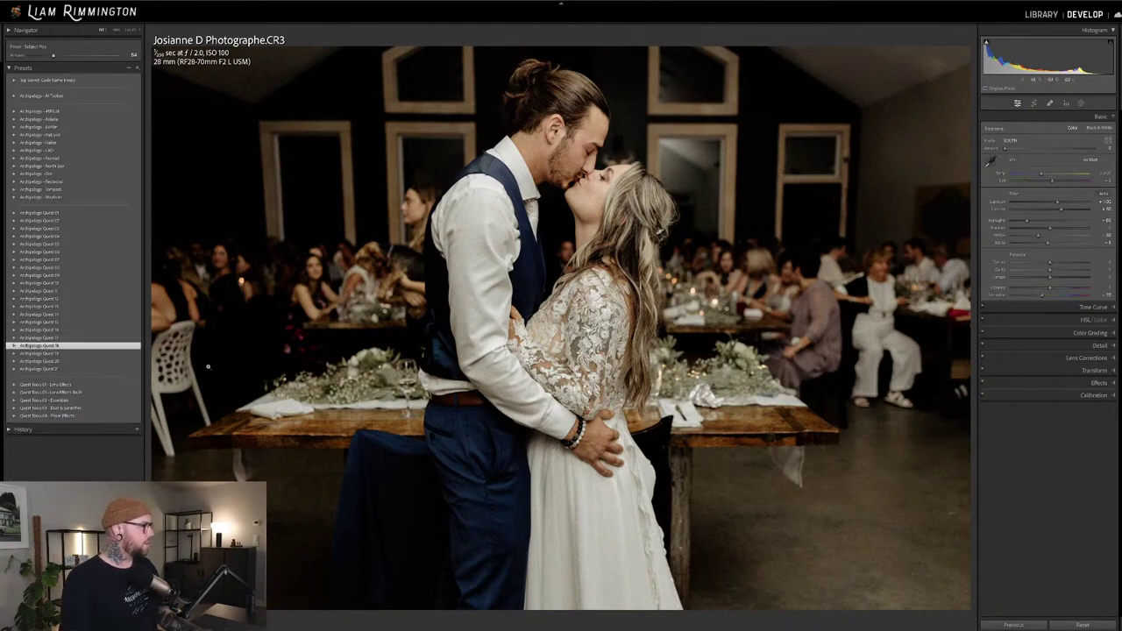
Apply the Redwood Background: Painterly preset and set its amount to about 97
click(13, 182)
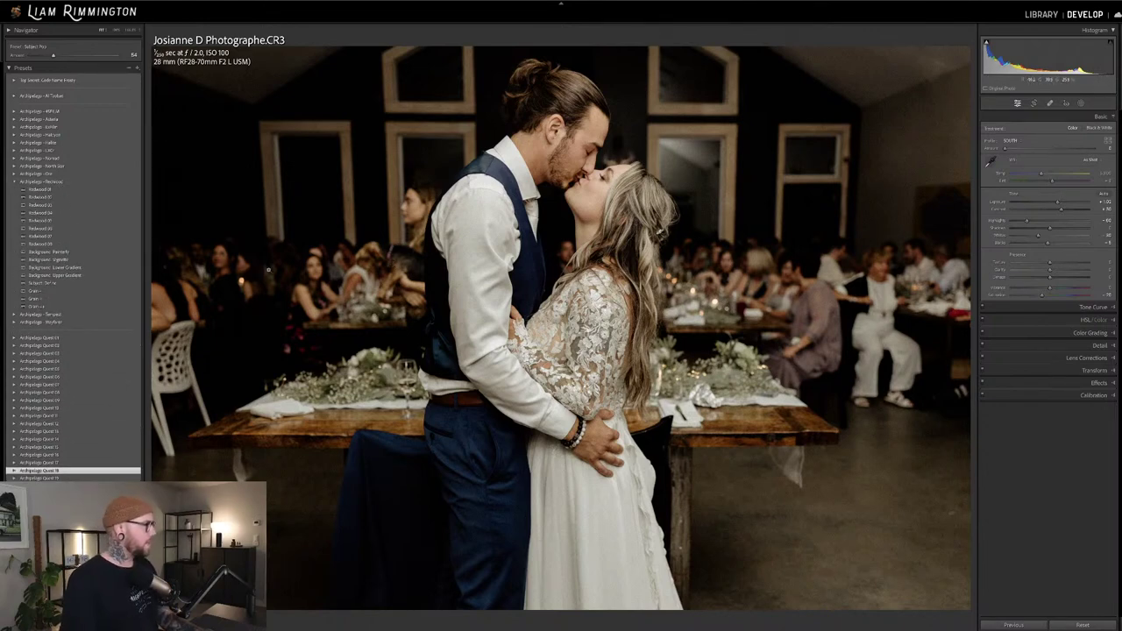
click(133, 253)
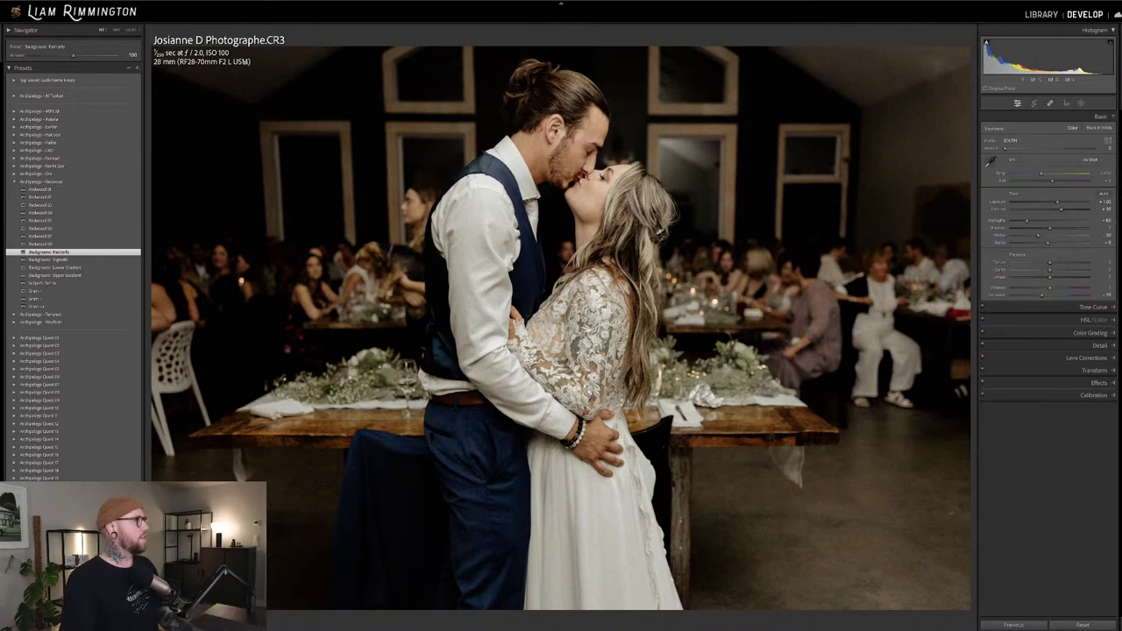
drag(74, 55, 226, 70)
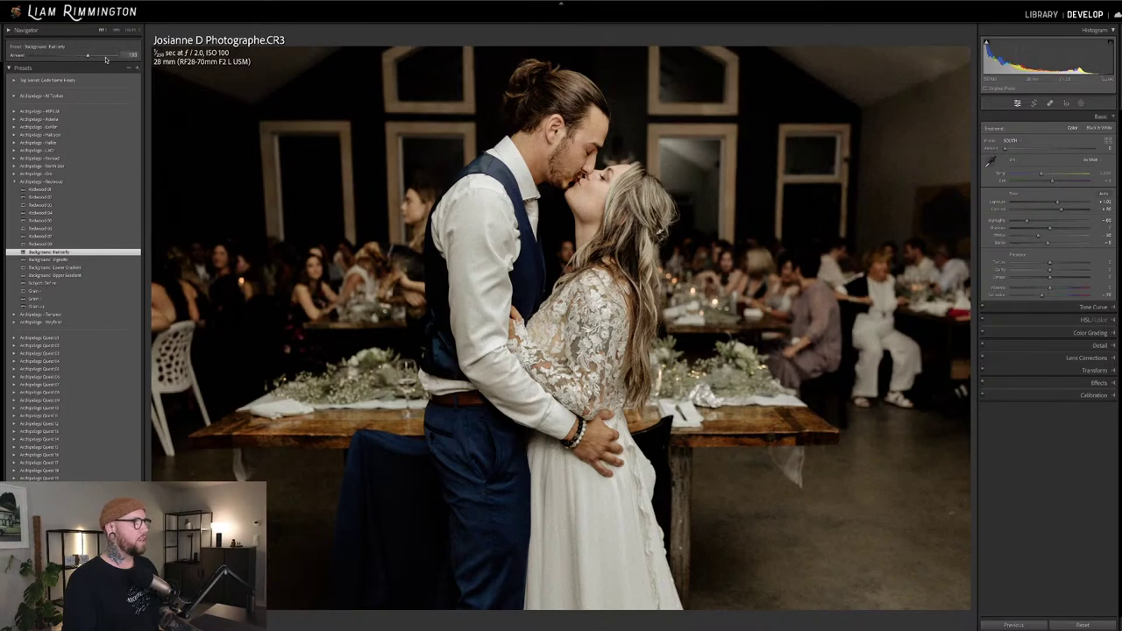
mouse_move(76, 59)
mouse_down()
mouse_move(93, 60)
mouse_move(73, 57)
mouse_up()
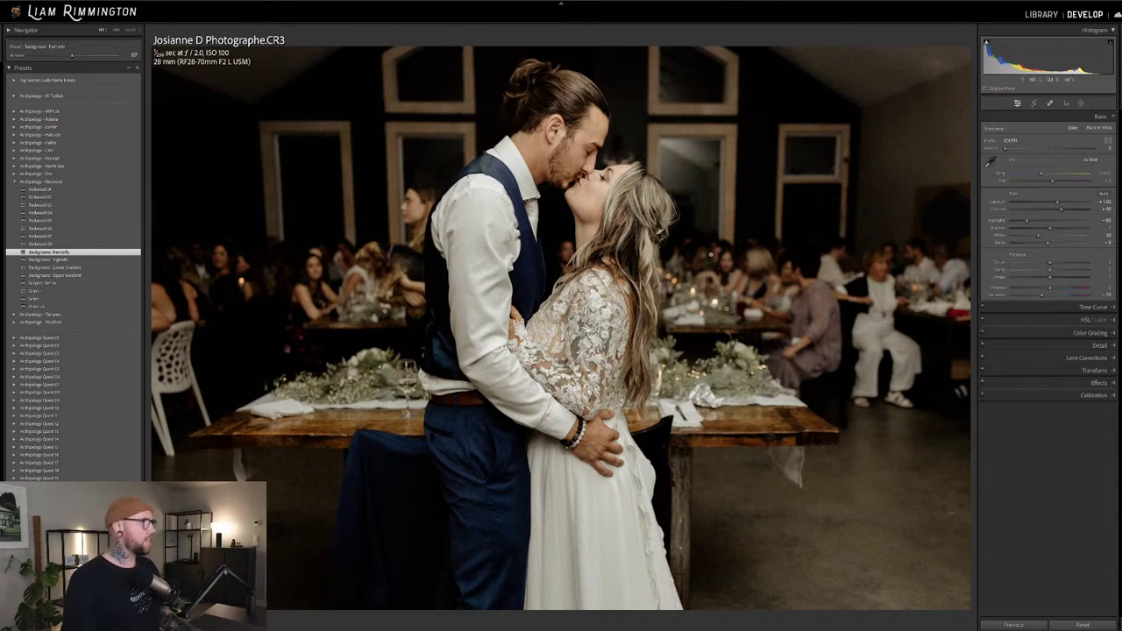
click(15, 182)
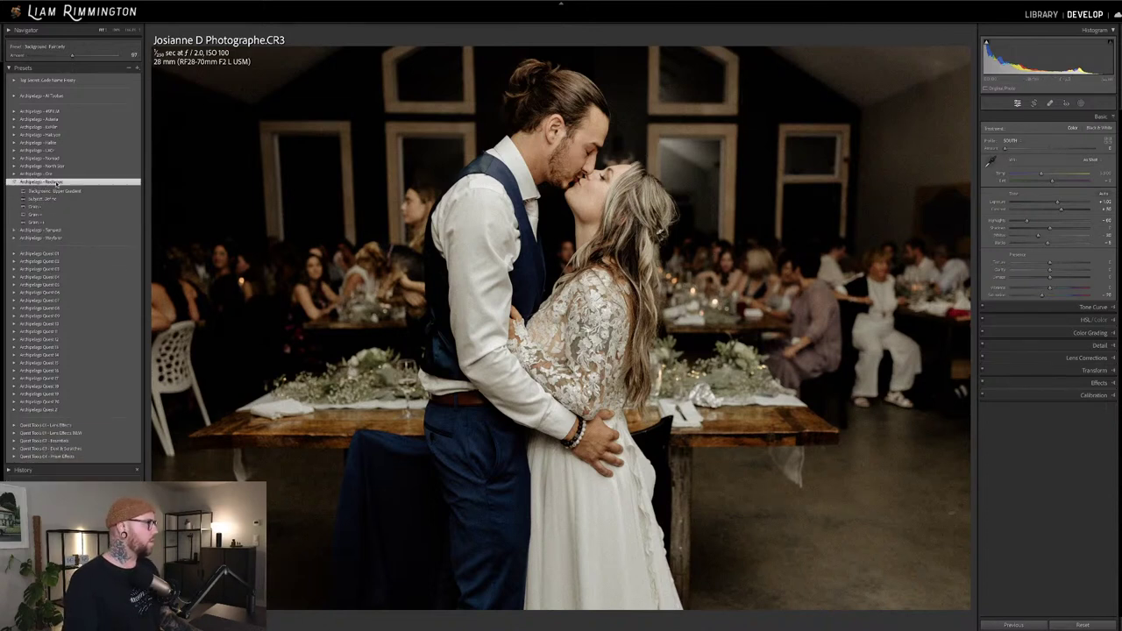
Apply the AI Toolset Skin Hue + preset and fine-tune its amount to about 84
click(14, 96)
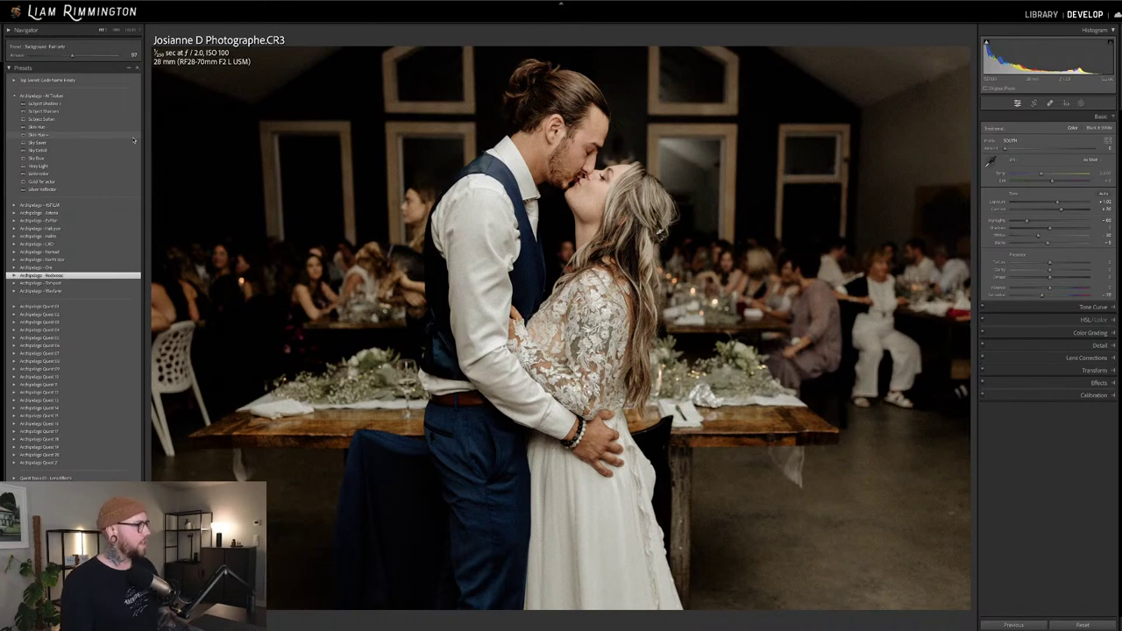
click(132, 136)
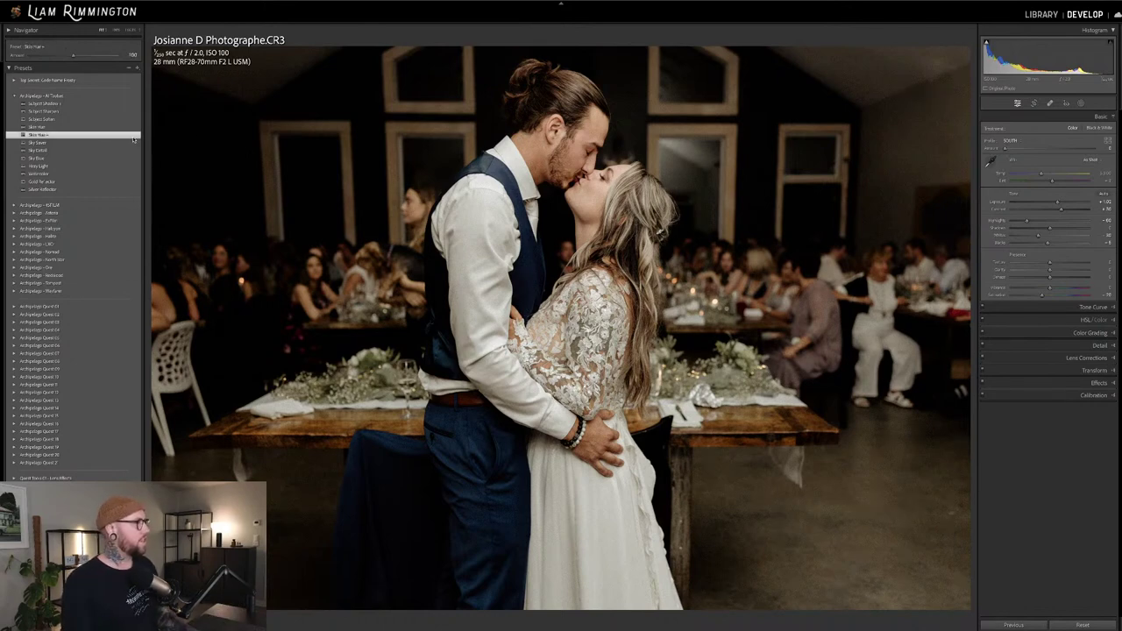
mouse_move(74, 56)
mouse_down()
mouse_move(43, 59)
mouse_move(67, 63)
mouse_up()
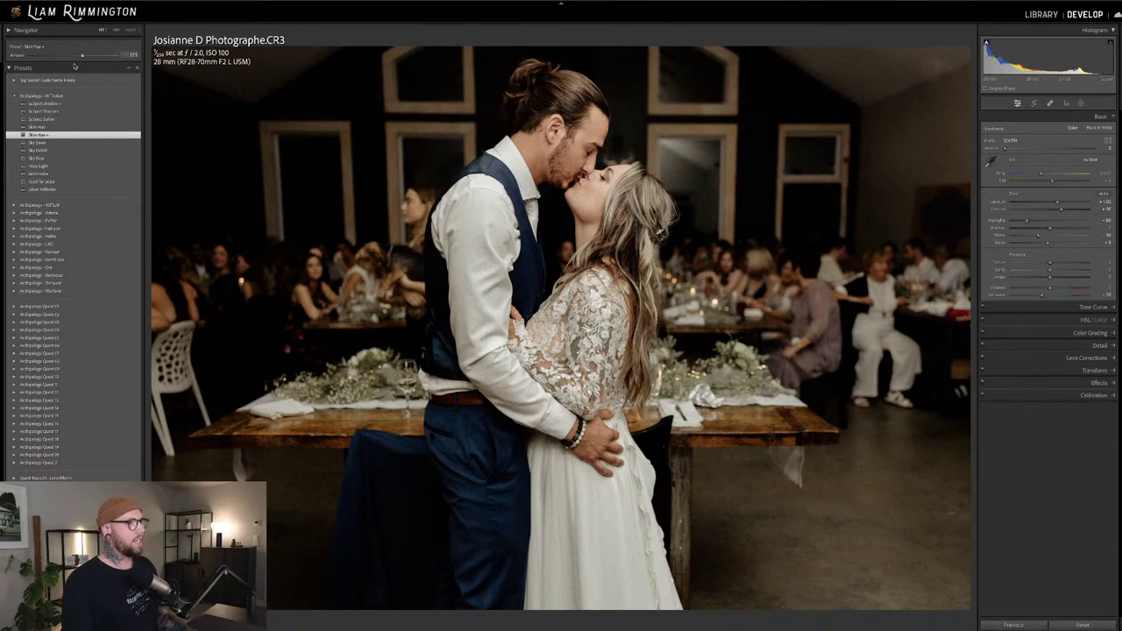
double_click(17, 55)
mouse_move(63, 65)
mouse_down()
mouse_move(88, 68)
mouse_move(67, 66)
mouse_up()
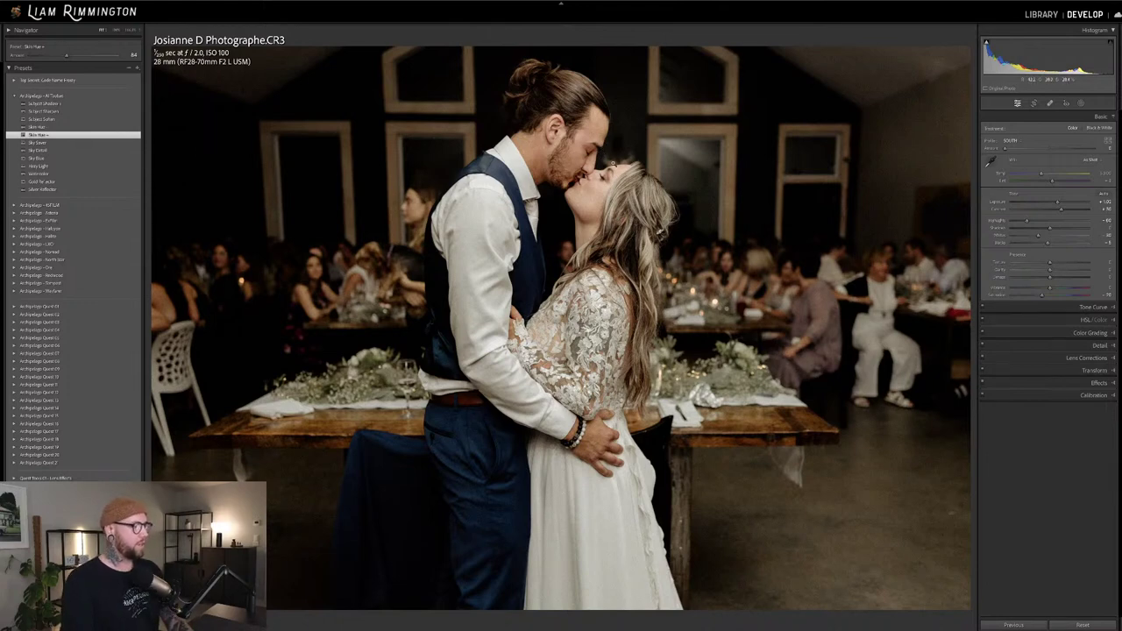
Toggle between the edited kiss photo and its unedited original
key(backslash)
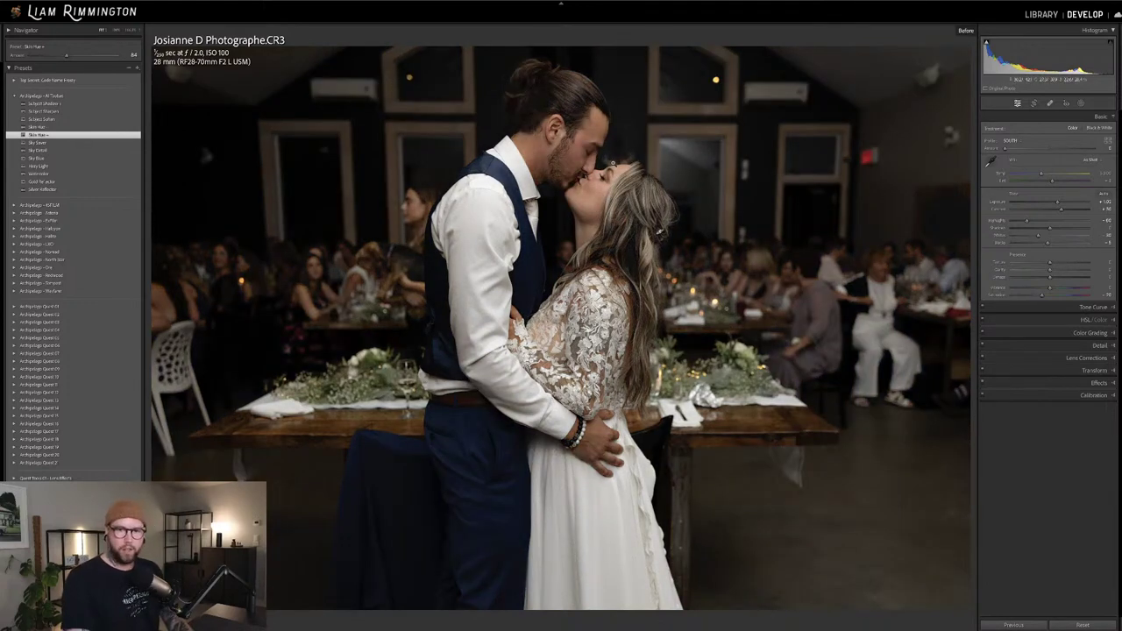
key(backslash)
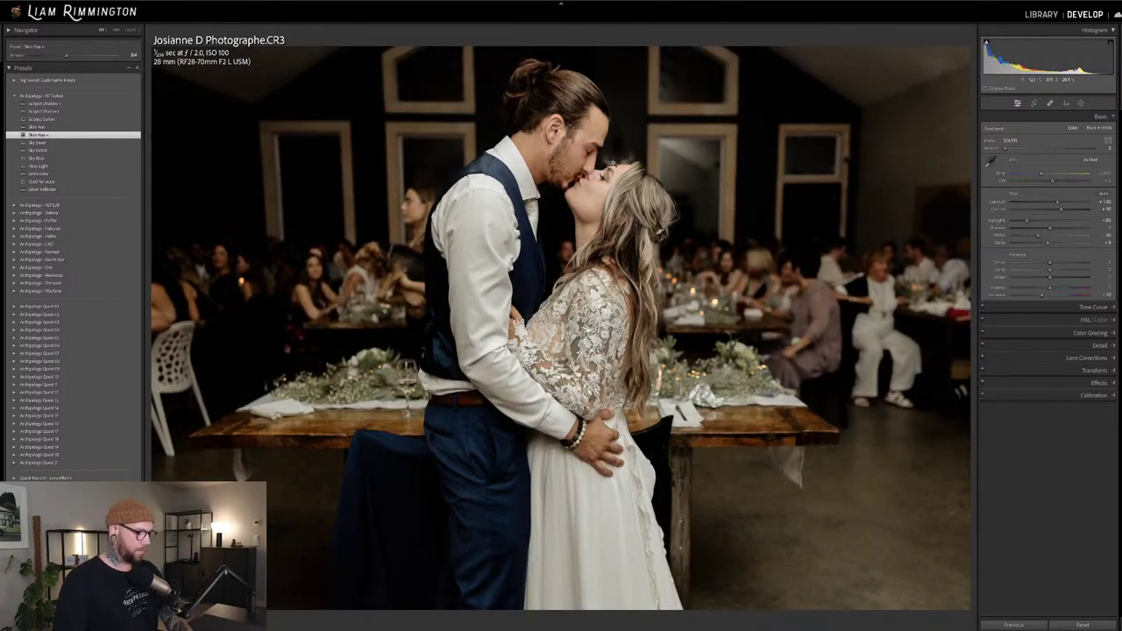
key(backslash)
key(backslash)
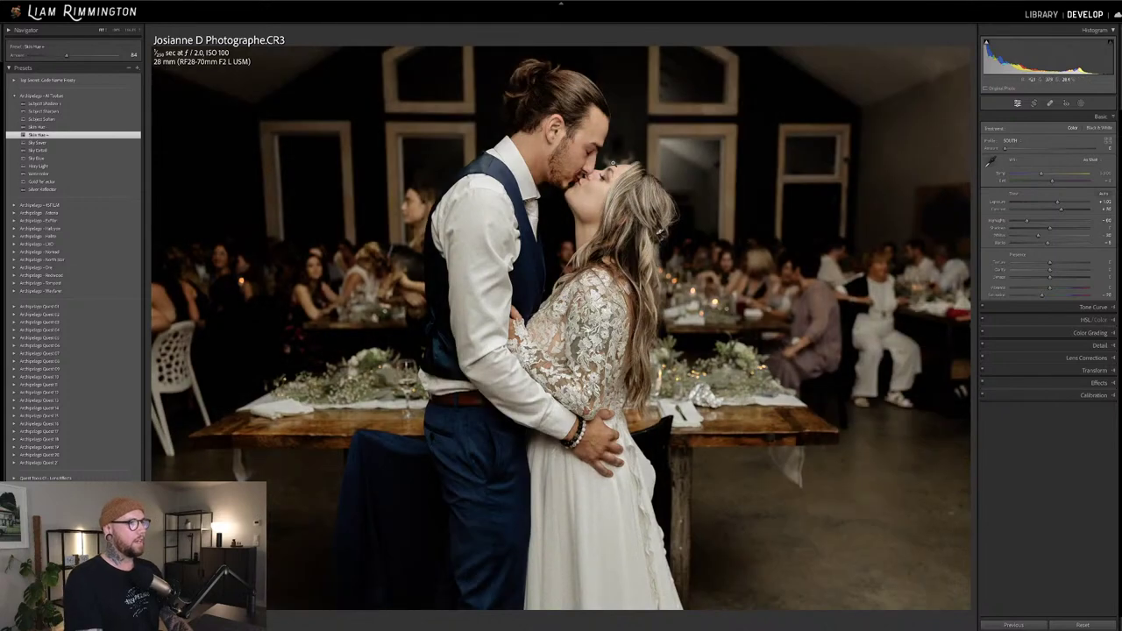
Compare the kiss photo's edit against the original at 1:1 in Before/After, then return to Loupe
key(y)
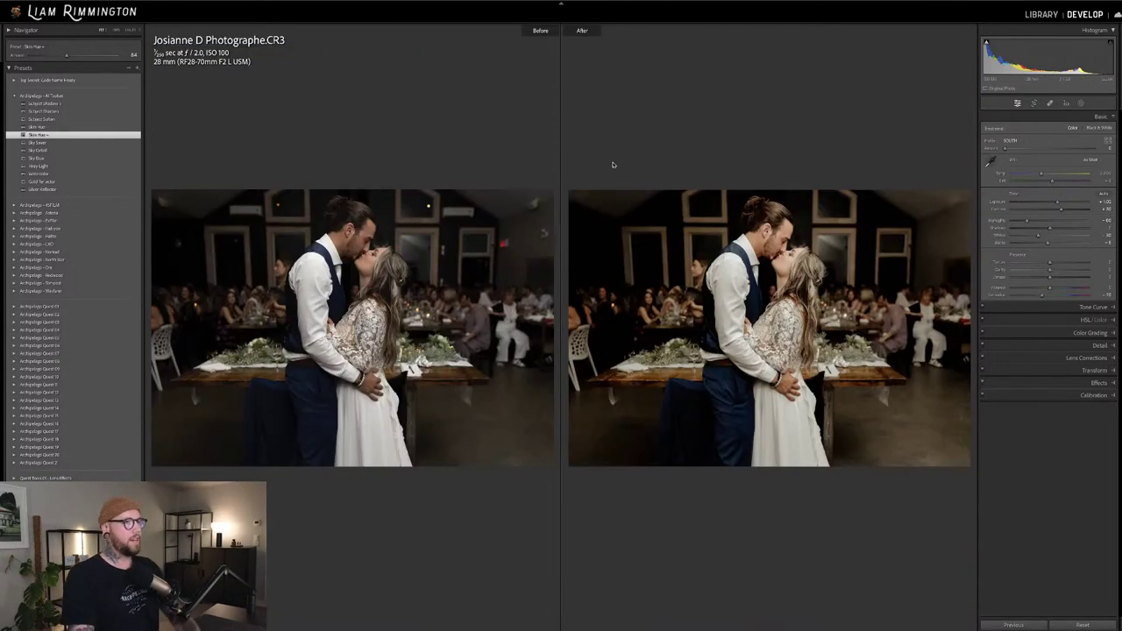
drag(744, 361, 799, 371)
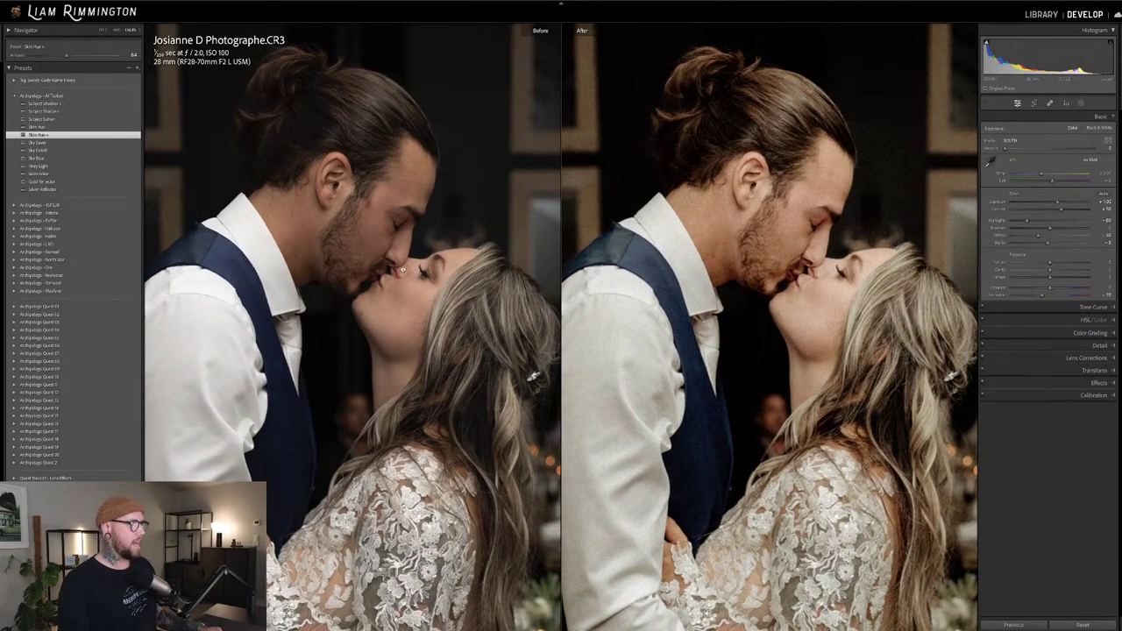
drag(739, 437, 881, 362)
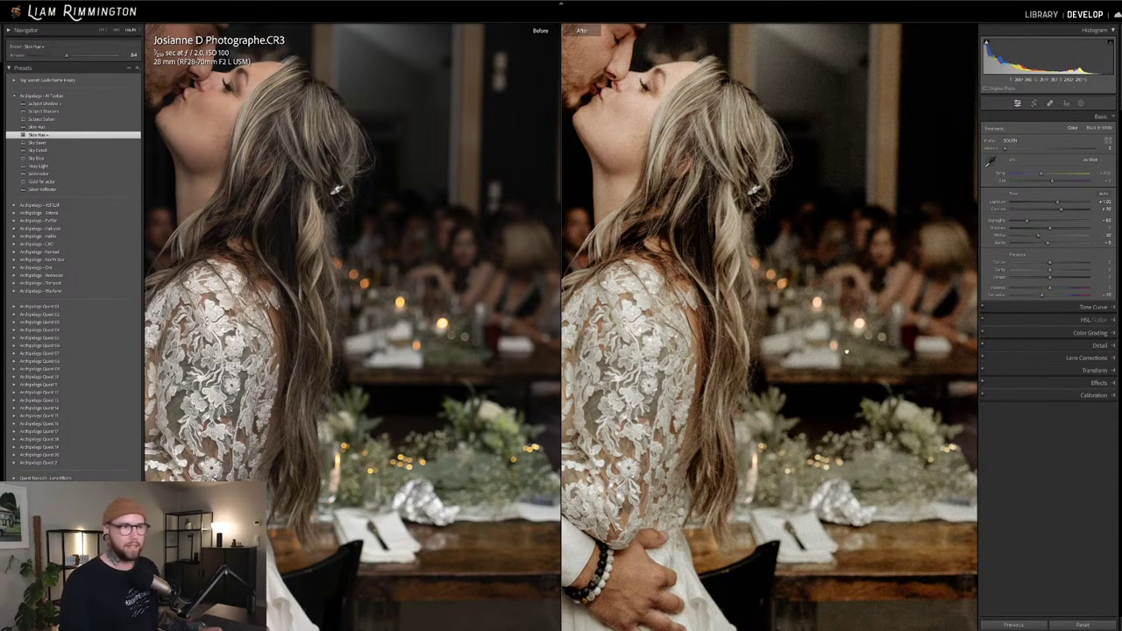
click(855, 351)
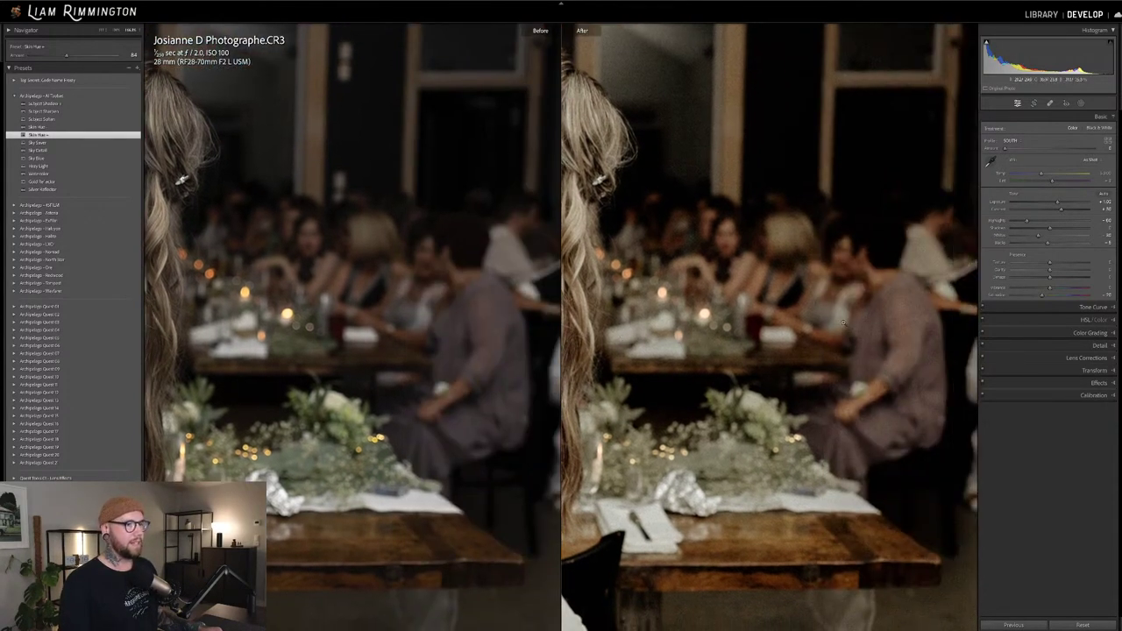
click(844, 323)
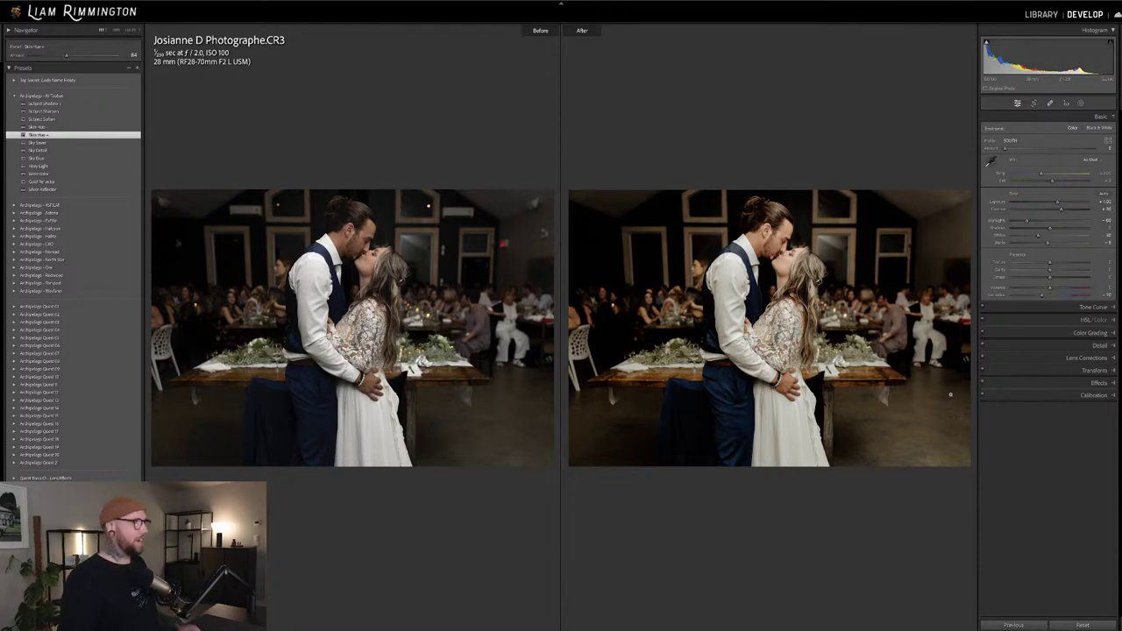
key(y)
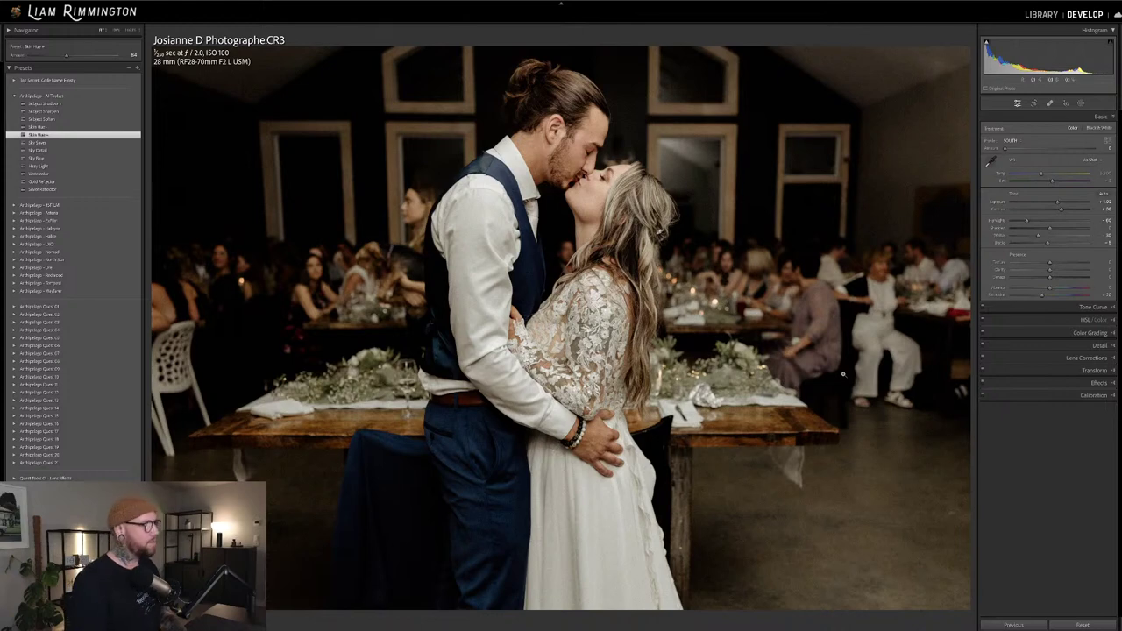
Advance to the bride and groom photo on the London Blackfriars train platform
key(Right)
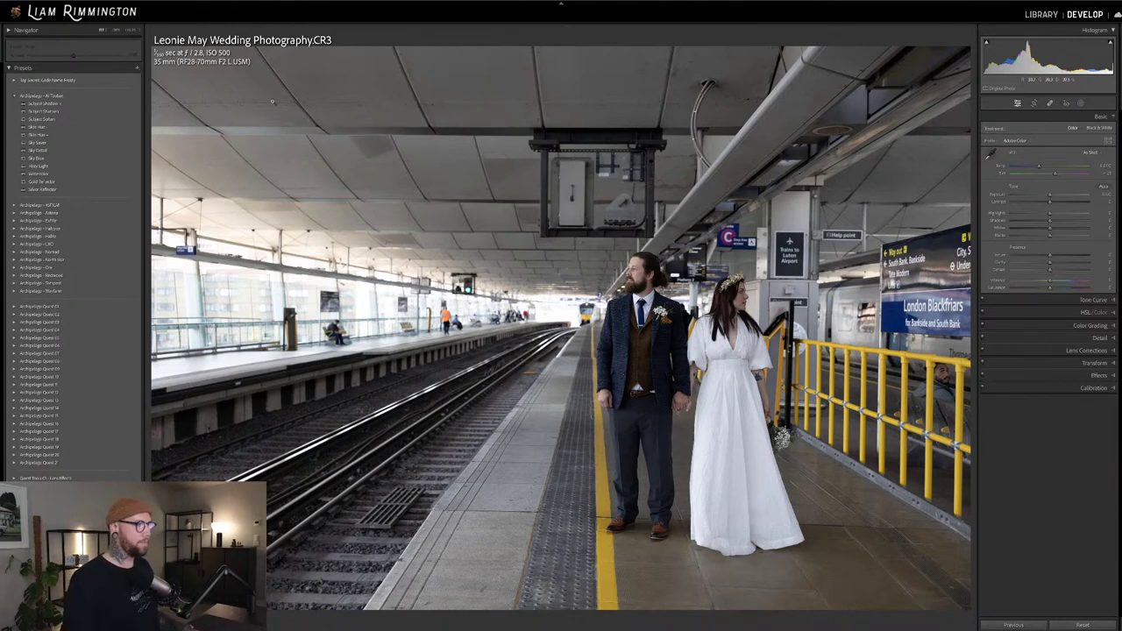
Tighten the platform photo's crop, straighten it slightly, and commit the crop
key(r)
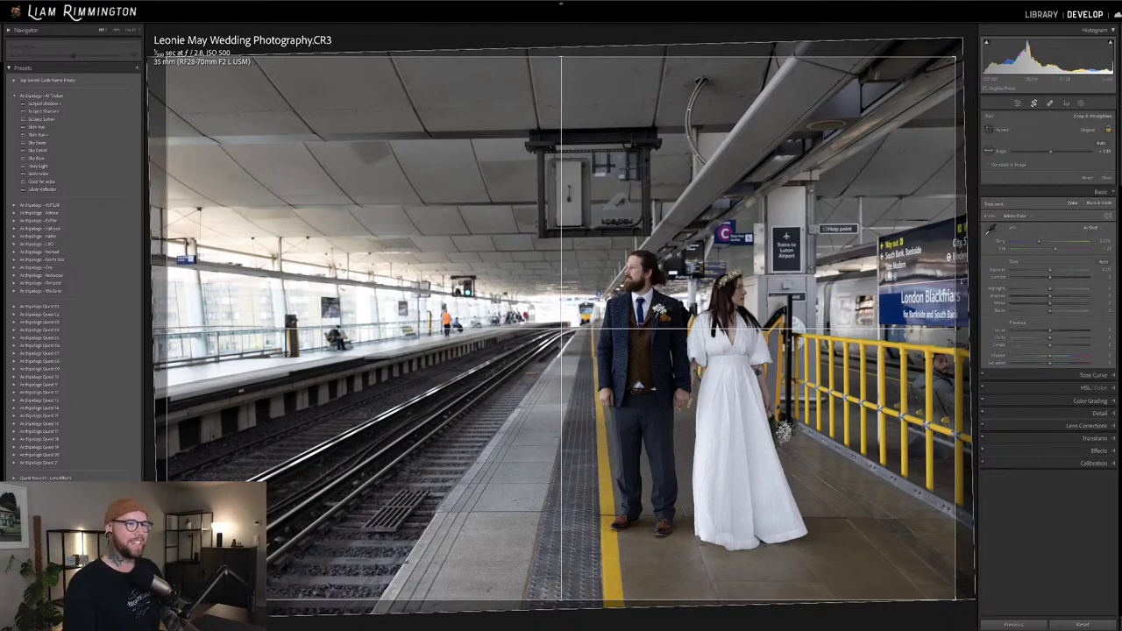
drag(955, 328, 932, 281)
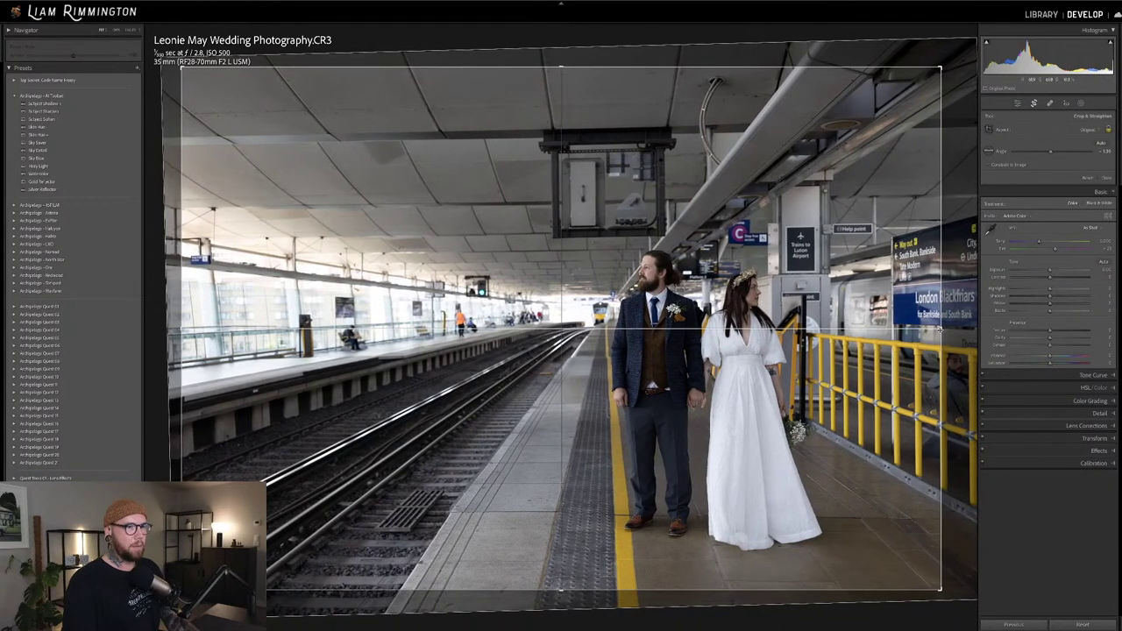
drag(940, 330, 947, 326)
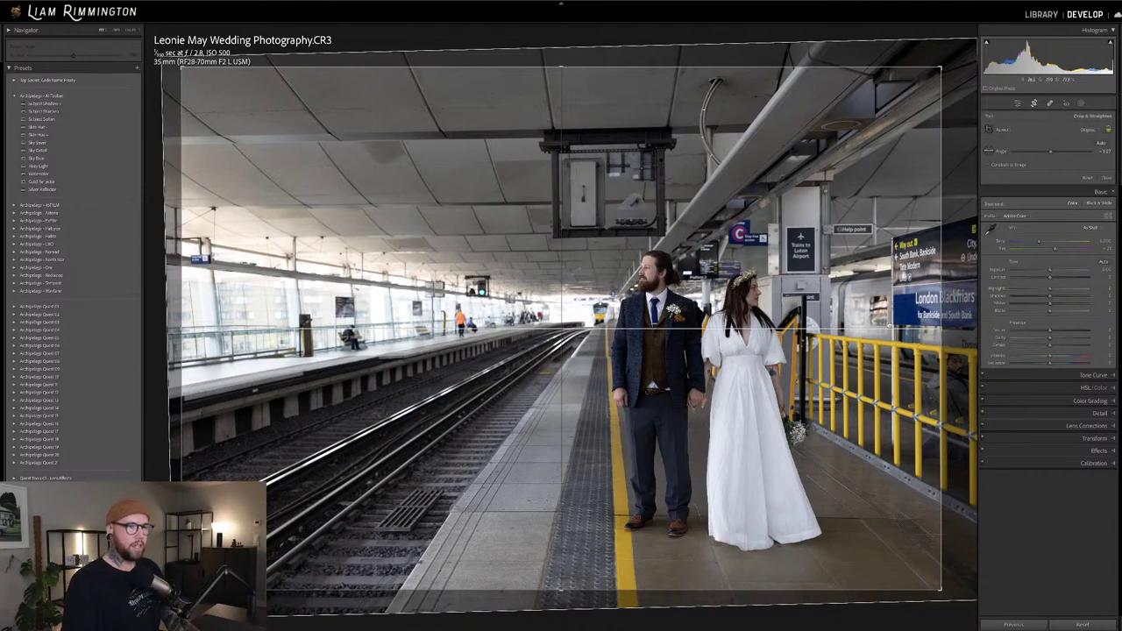
mouse_move(180, 327)
mouse_down()
mouse_move(156, 327)
mouse_move(174, 326)
mouse_up()
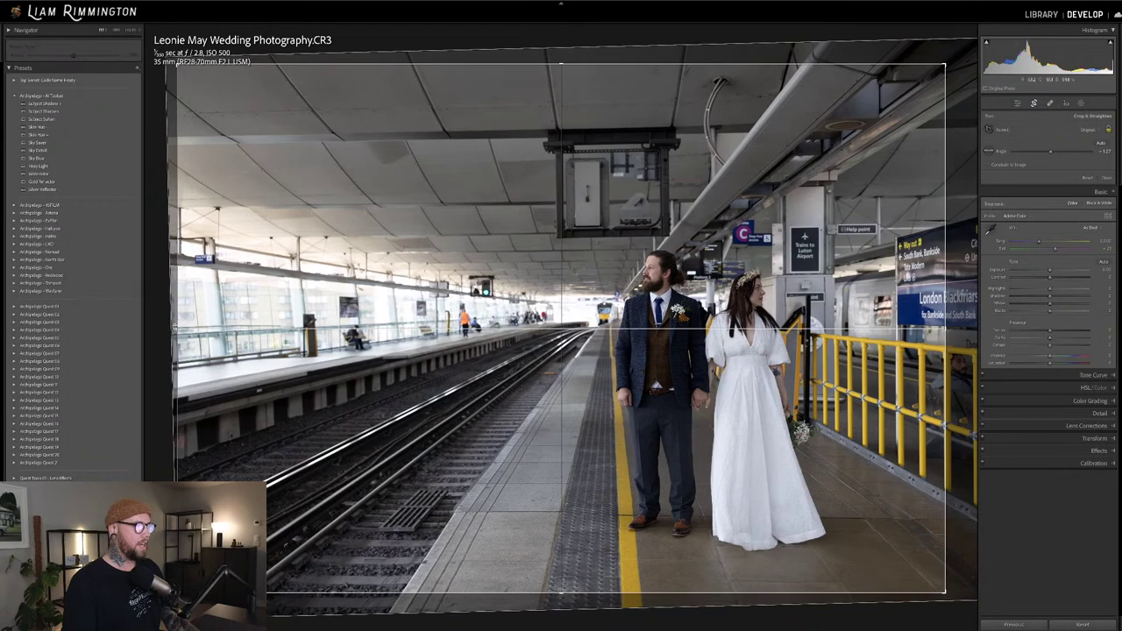
key(Return)
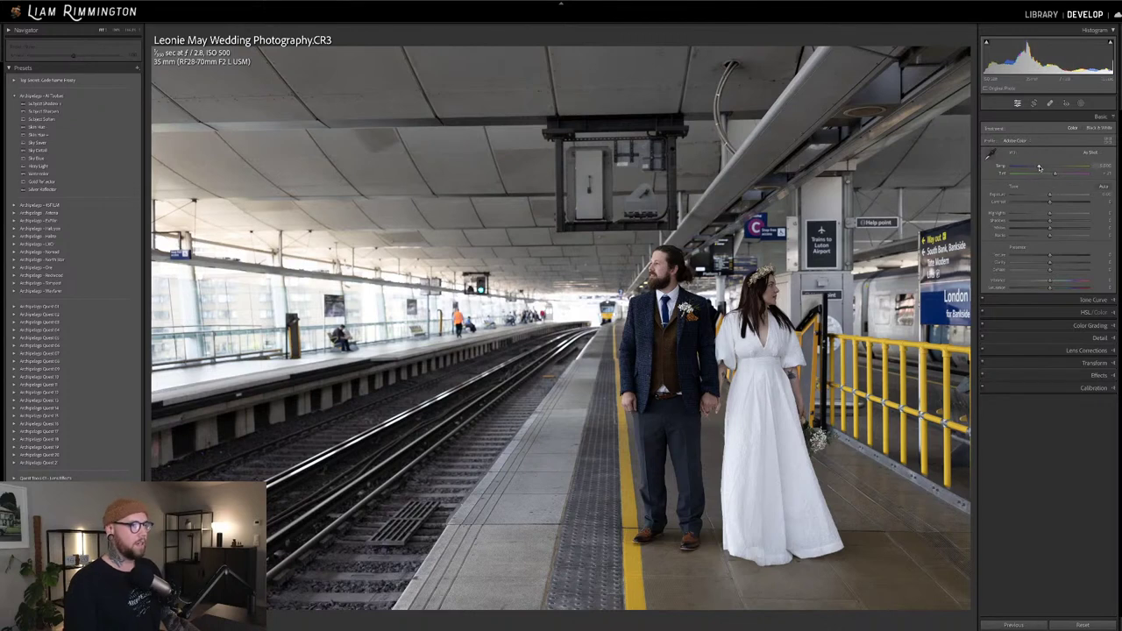
Warm the Temp slightly and expand the Archipelago film preset folder
drag(1040, 167, 1041, 168)
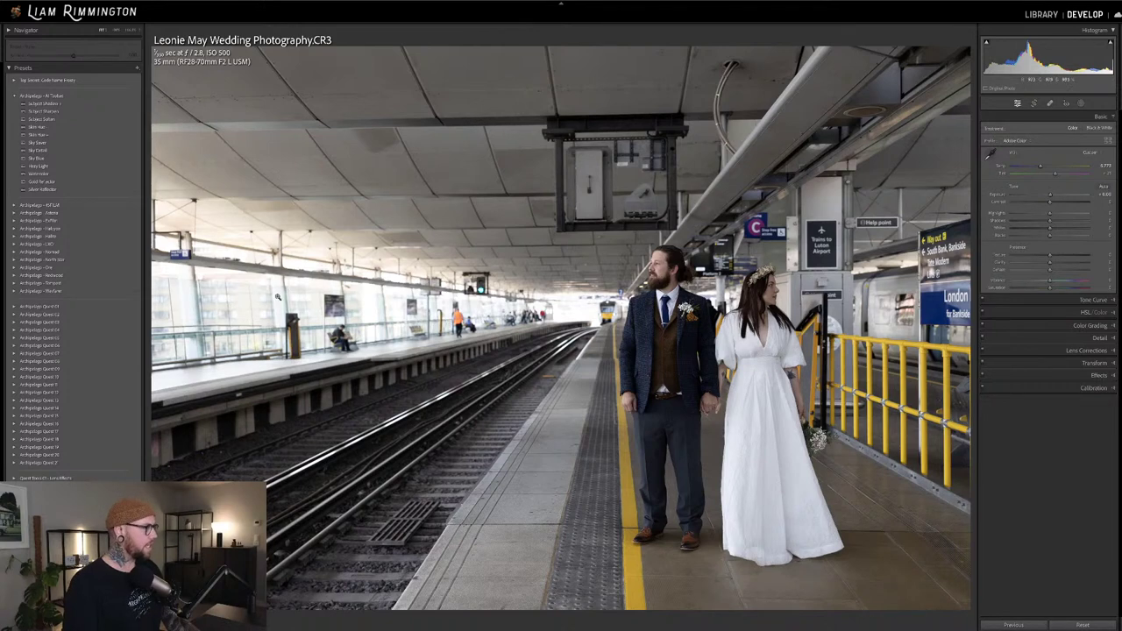
click(16, 222)
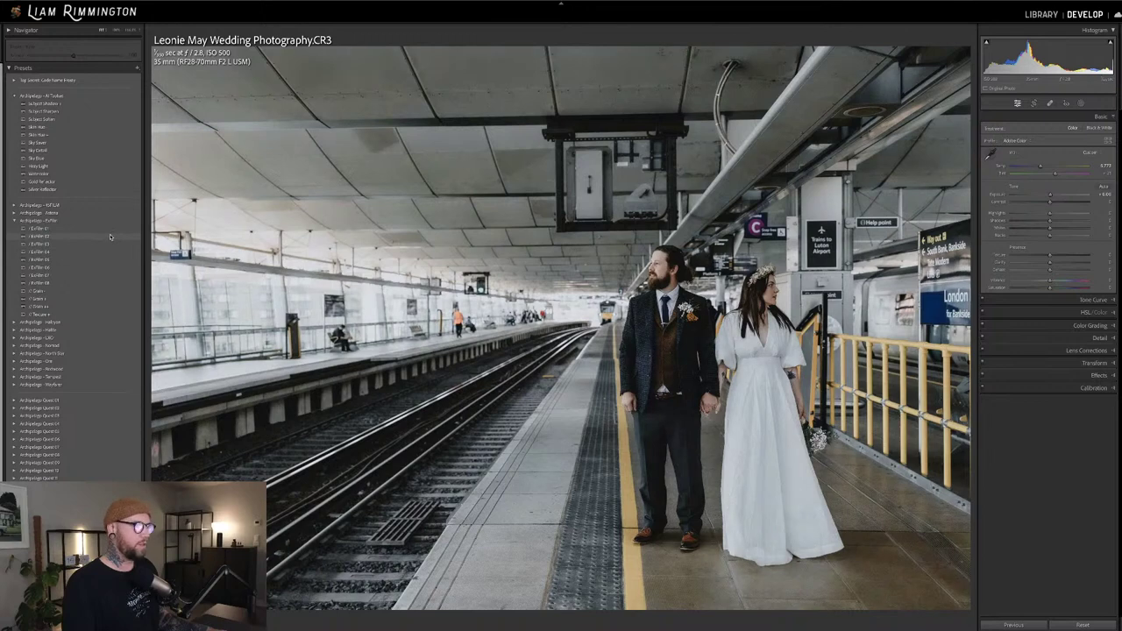
Apply the Eiffel 04 film preset and fine-tune the colour temperature
click(108, 252)
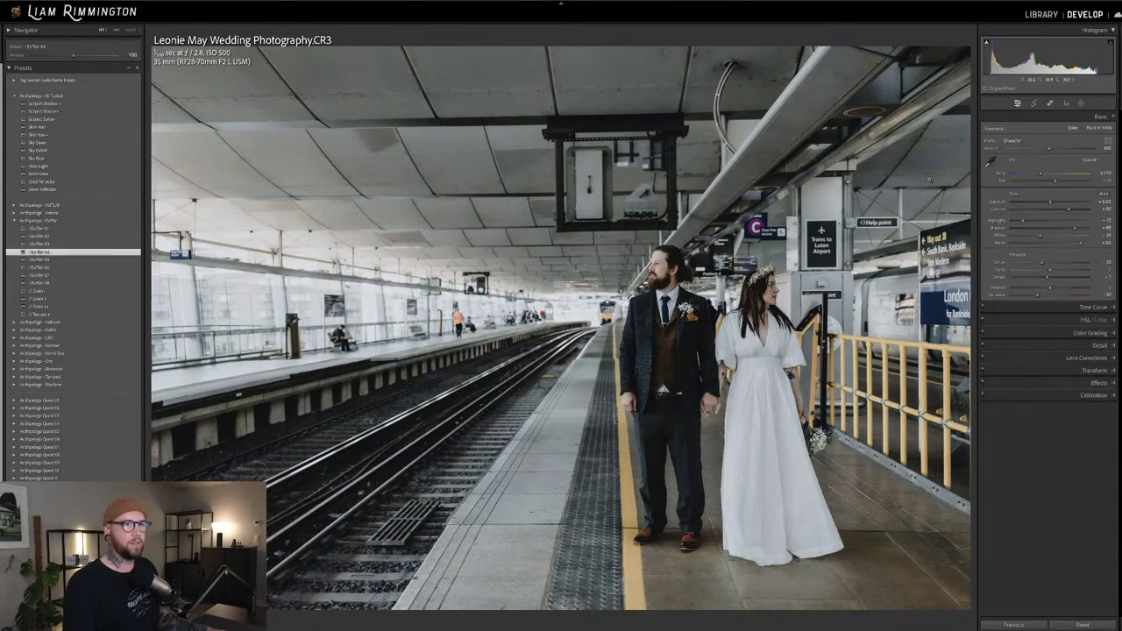
drag(1039, 174, 1041, 174)
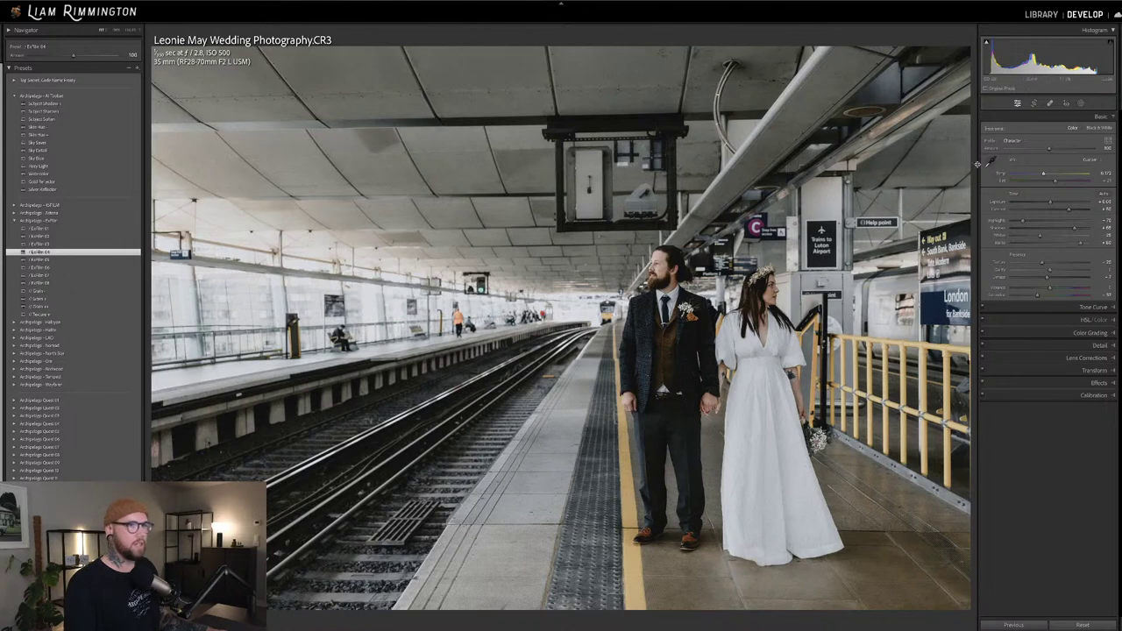
drag(1050, 172, 1044, 175)
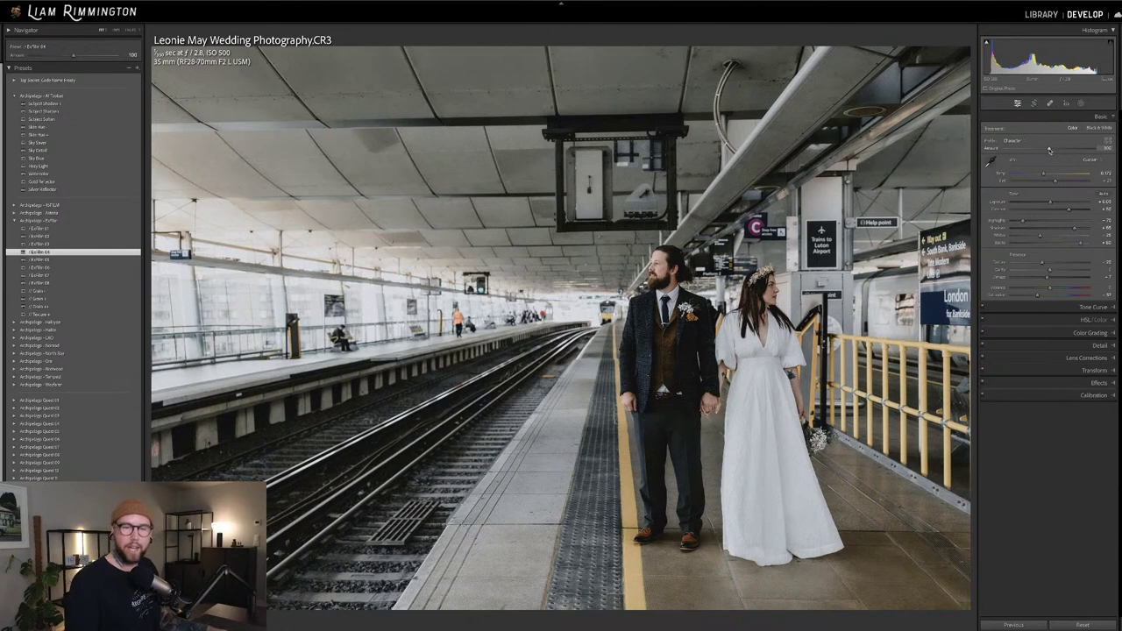
Reduce the preset's profile Amount, then raise it slightly to brighten the couple
drag(1050, 151, 1023, 150)
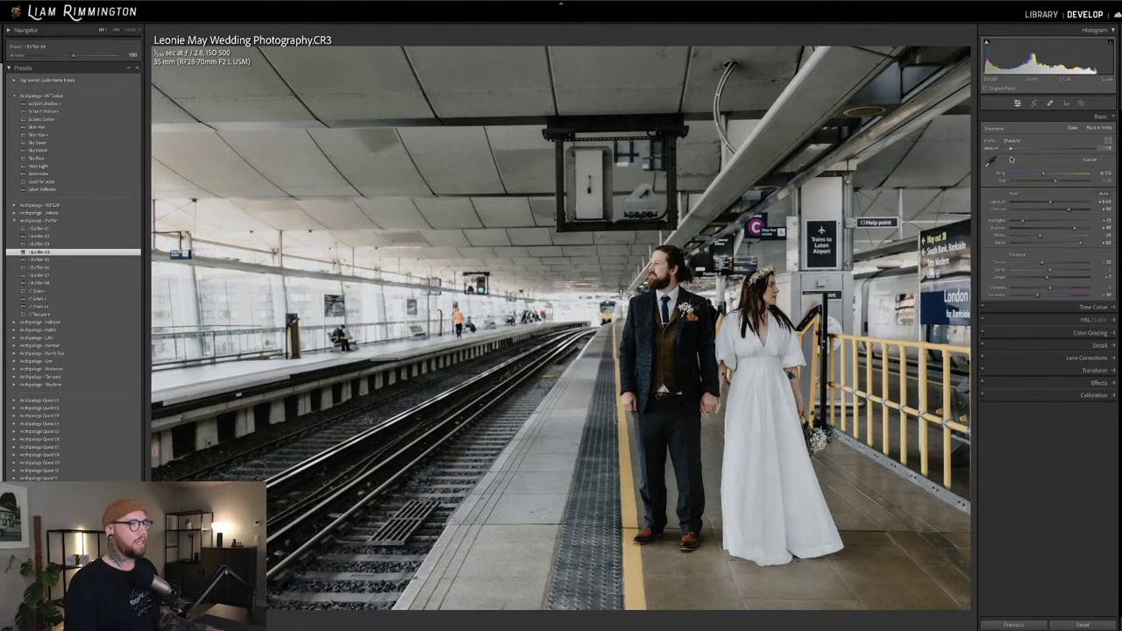
drag(1022, 158, 1010, 158)
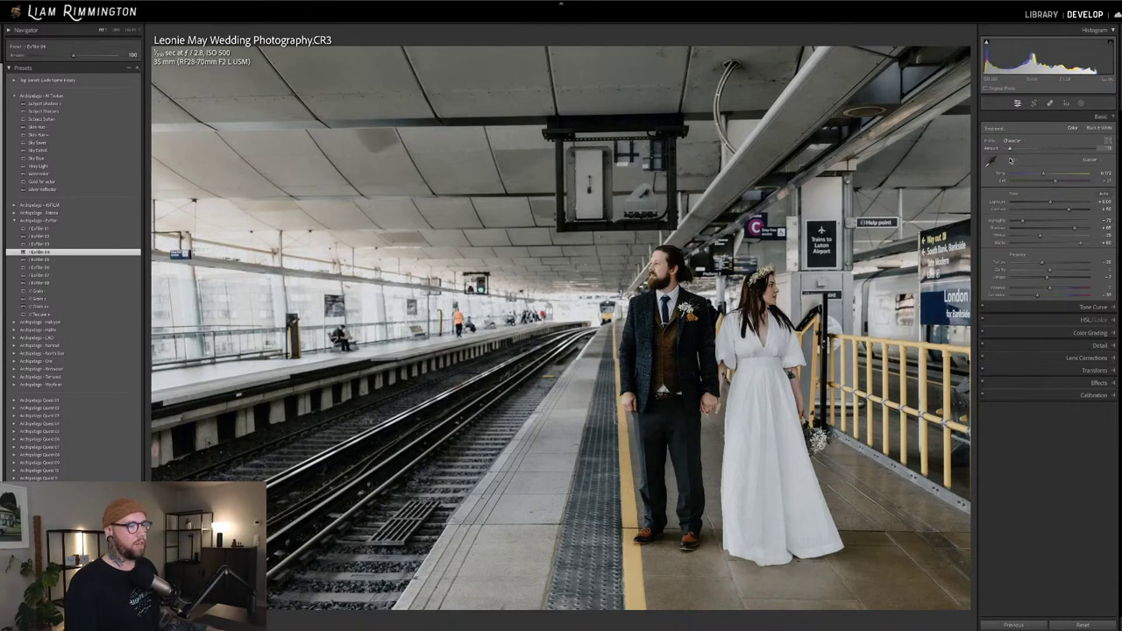
drag(1010, 160, 1014, 161)
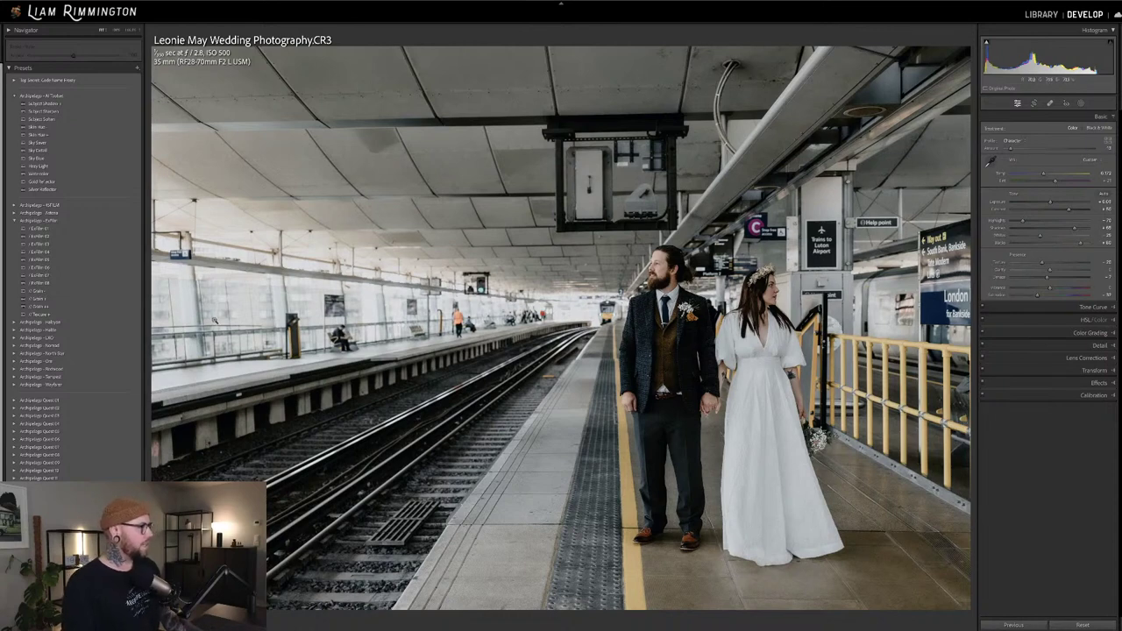
Apply the Texture + preset and bring up new-mask options with the two detected people
click(44, 314)
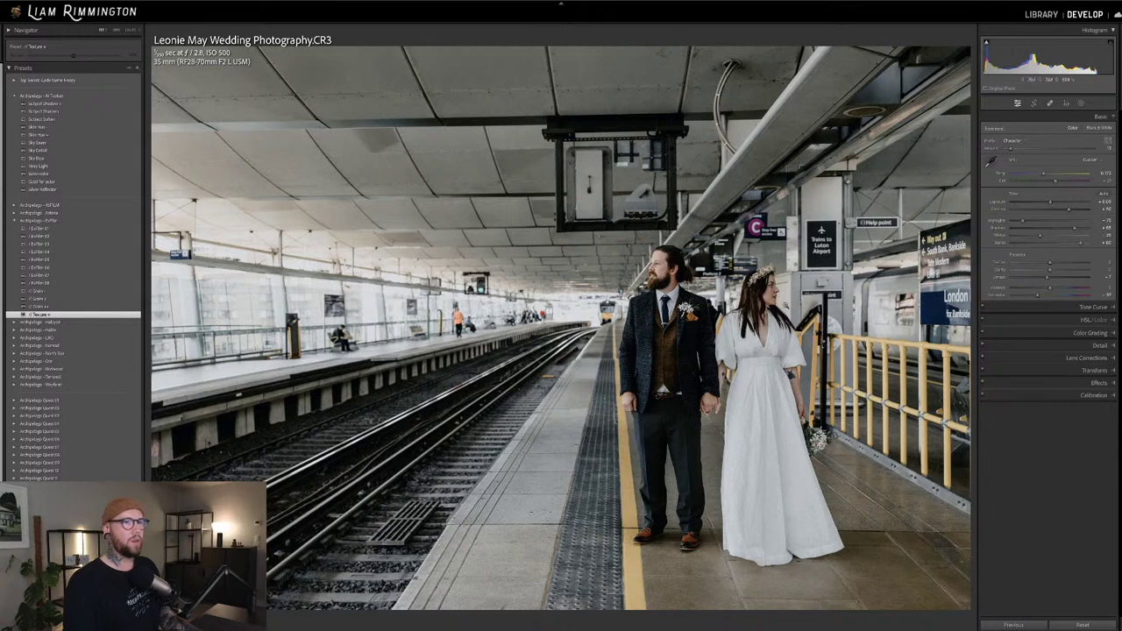
click(1080, 103)
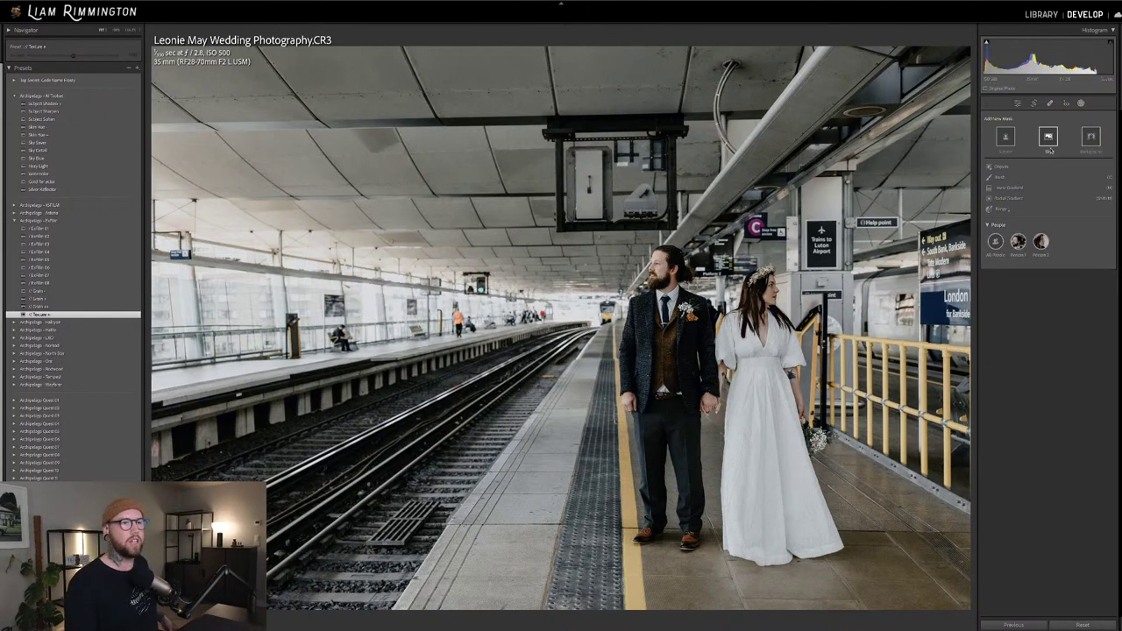
Create a Face Skin mask for the bride, hide the overlay, and exit masking
click(1042, 259)
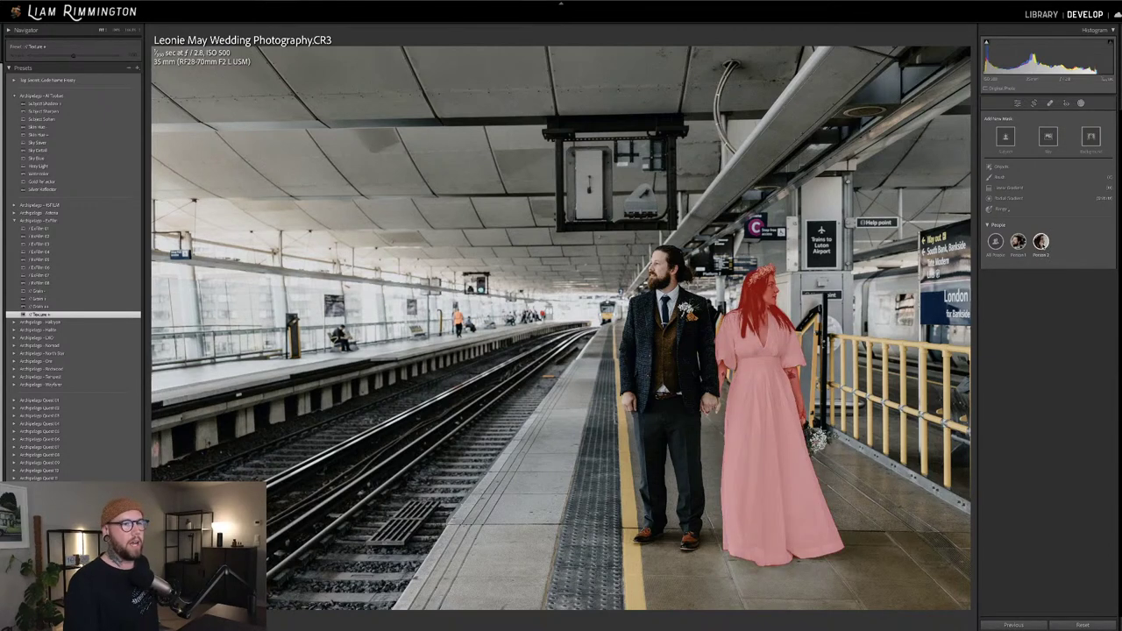
click(1041, 242)
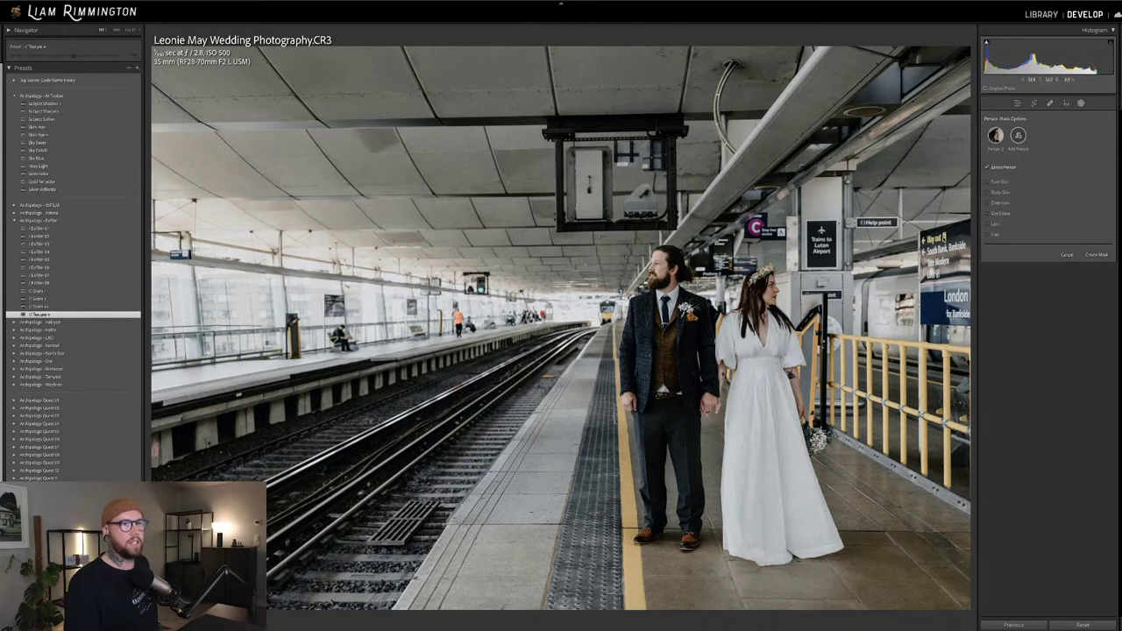
mouse_move(991, 170)
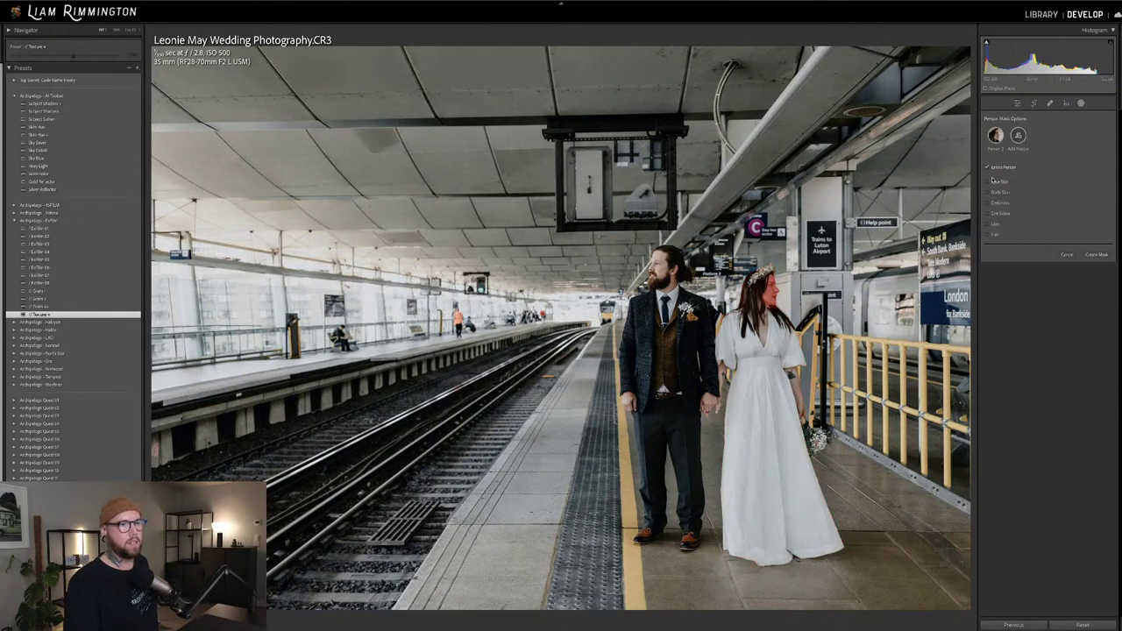
click(988, 181)
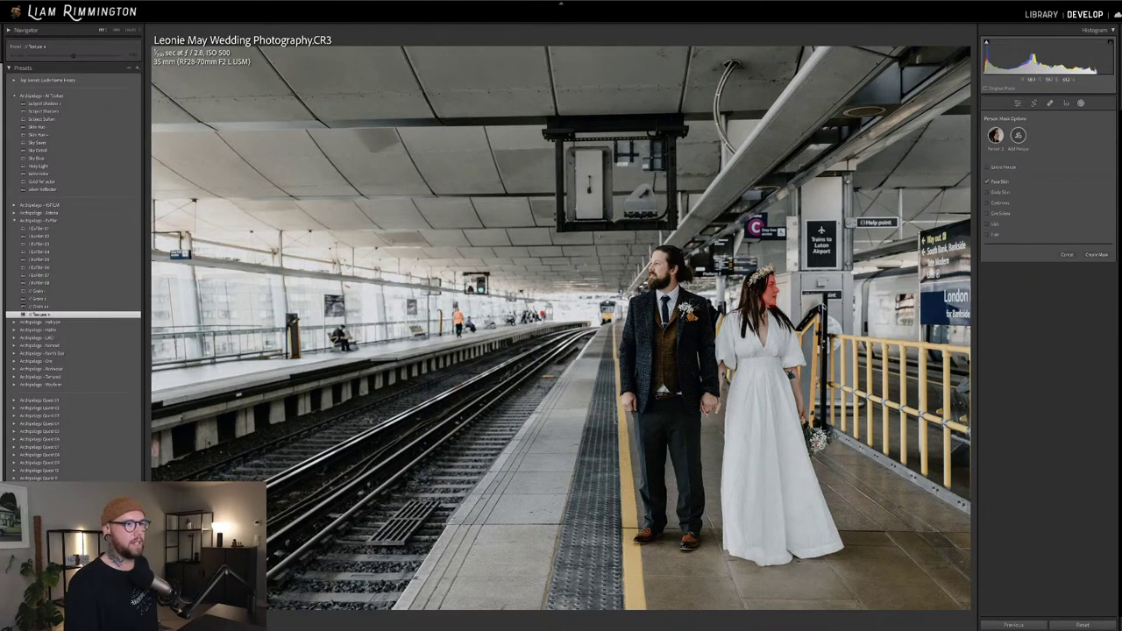
click(1097, 255)
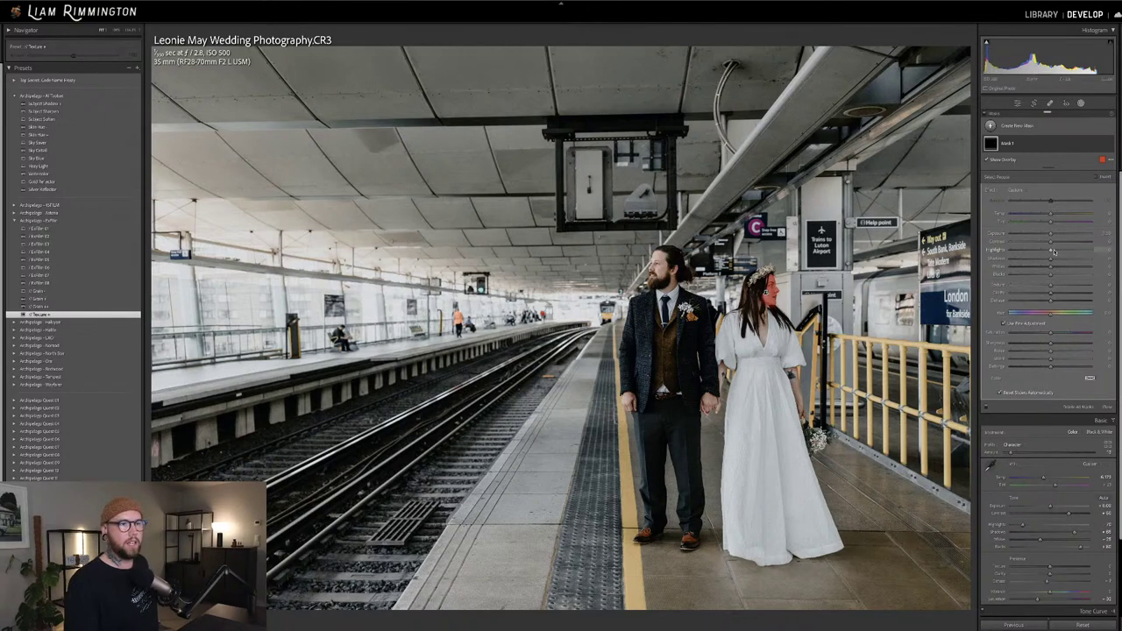
key(o)
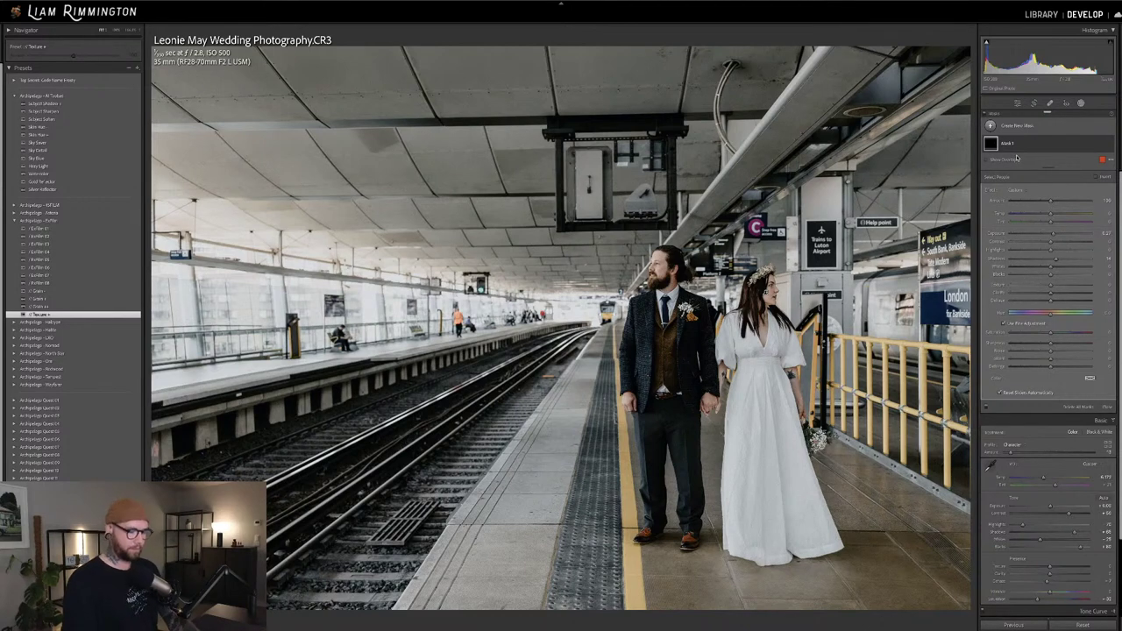
key(shift+w)
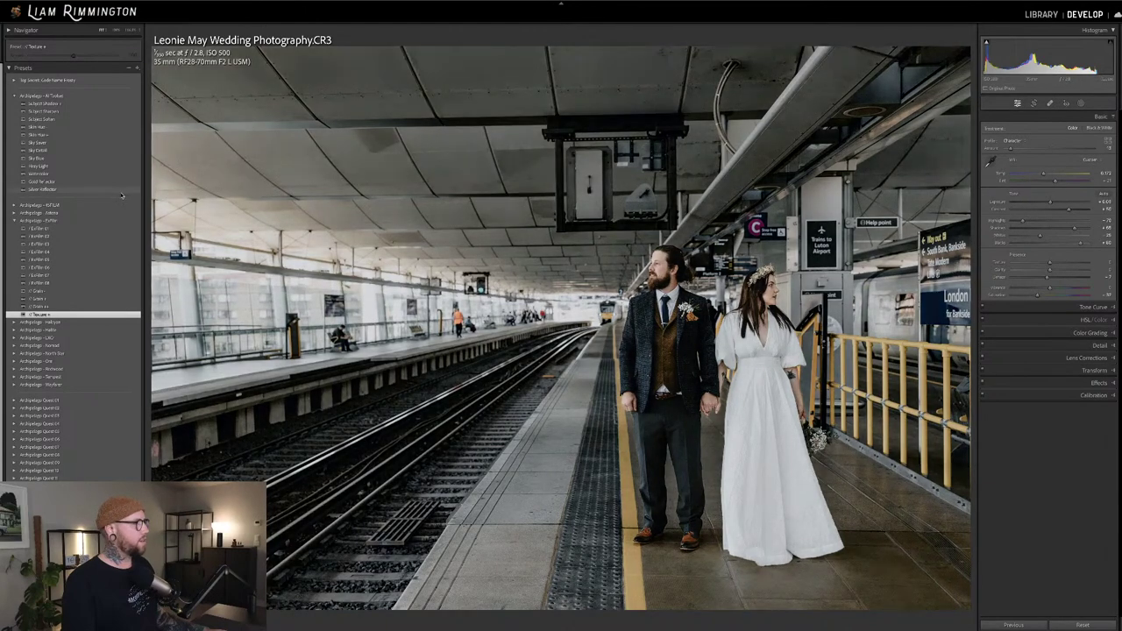
Apply the Silver Reflector preset and fine-tune its Amount
click(129, 191)
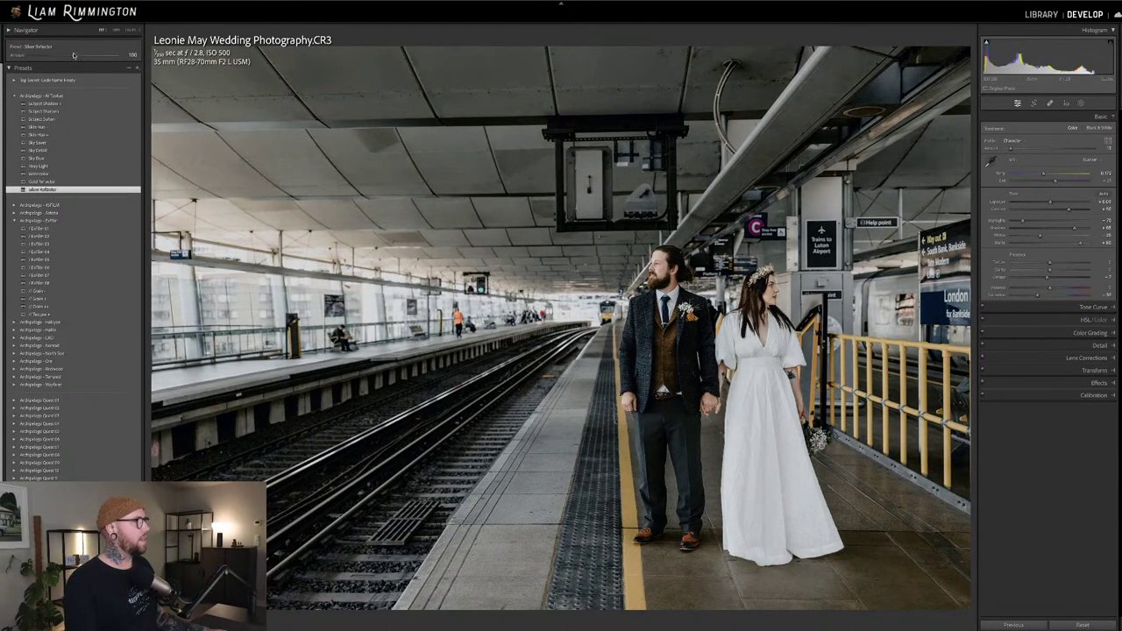
drag(75, 57, 47, 66)
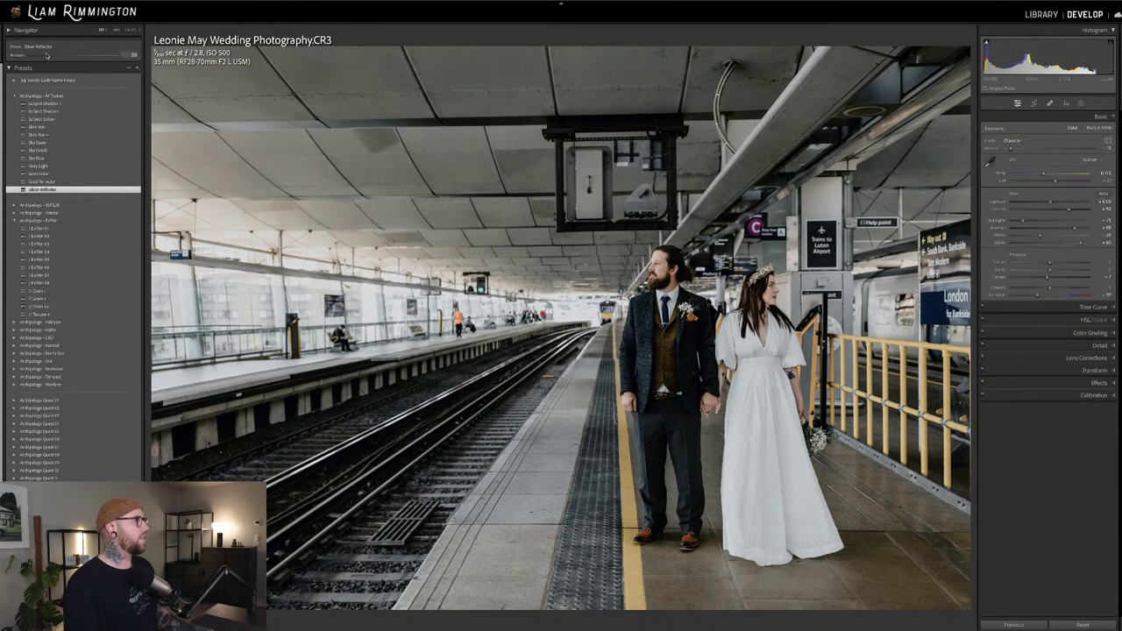
drag(47, 57, 48, 57)
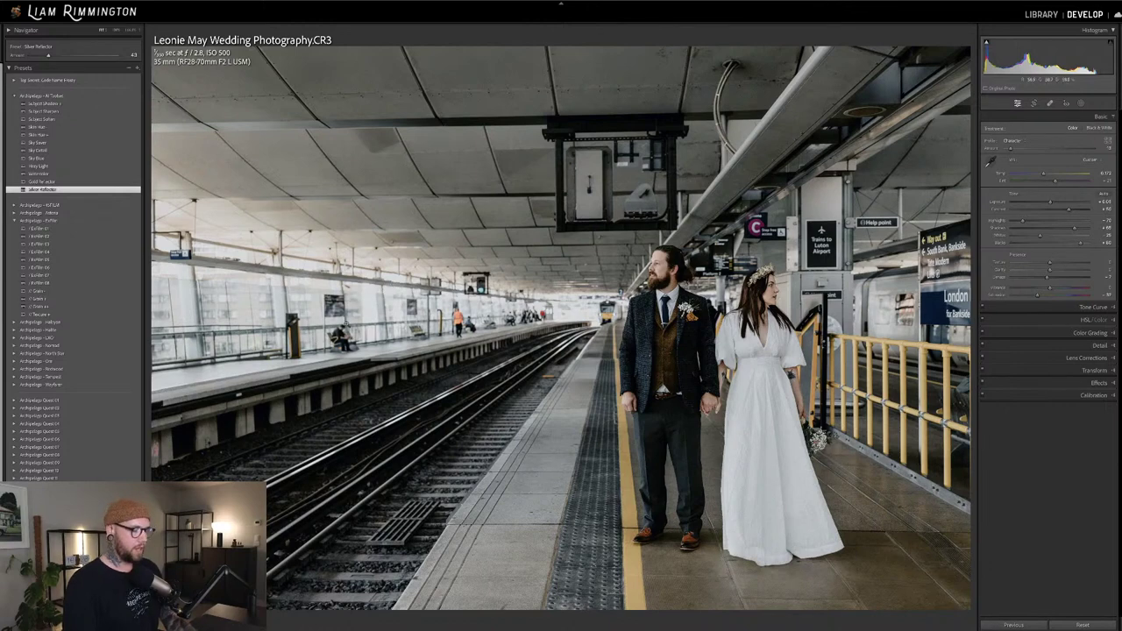
Draw a linear gradient across the platform's left side over the tracks
key(m)
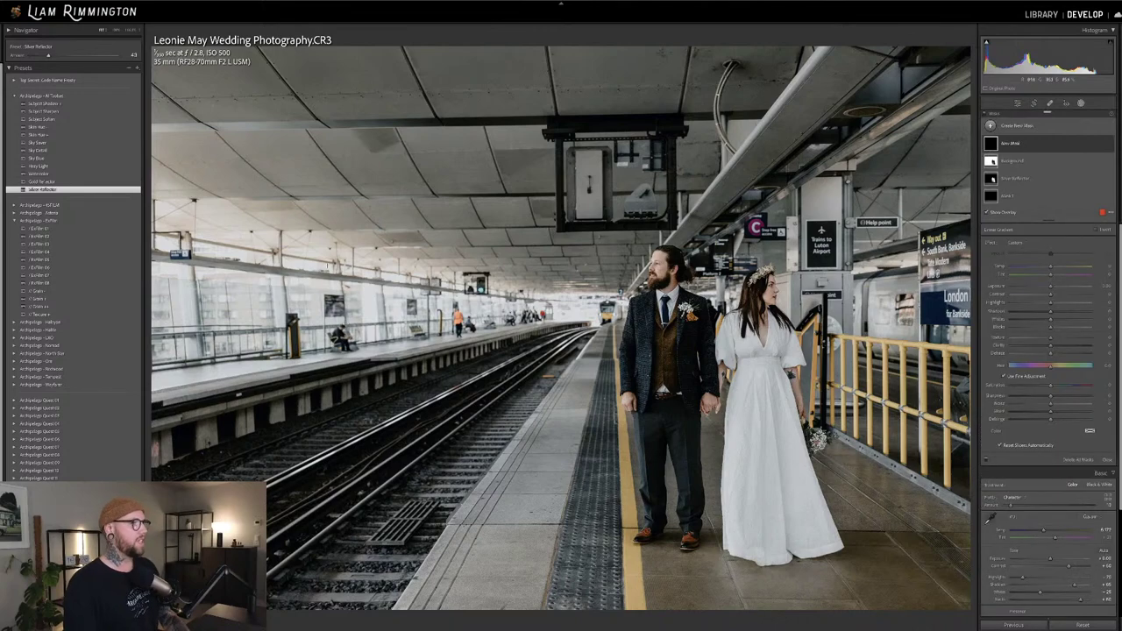
drag(230, 316, 563, 316)
drag(394, 316, 543, 320)
key(ctrl+z)
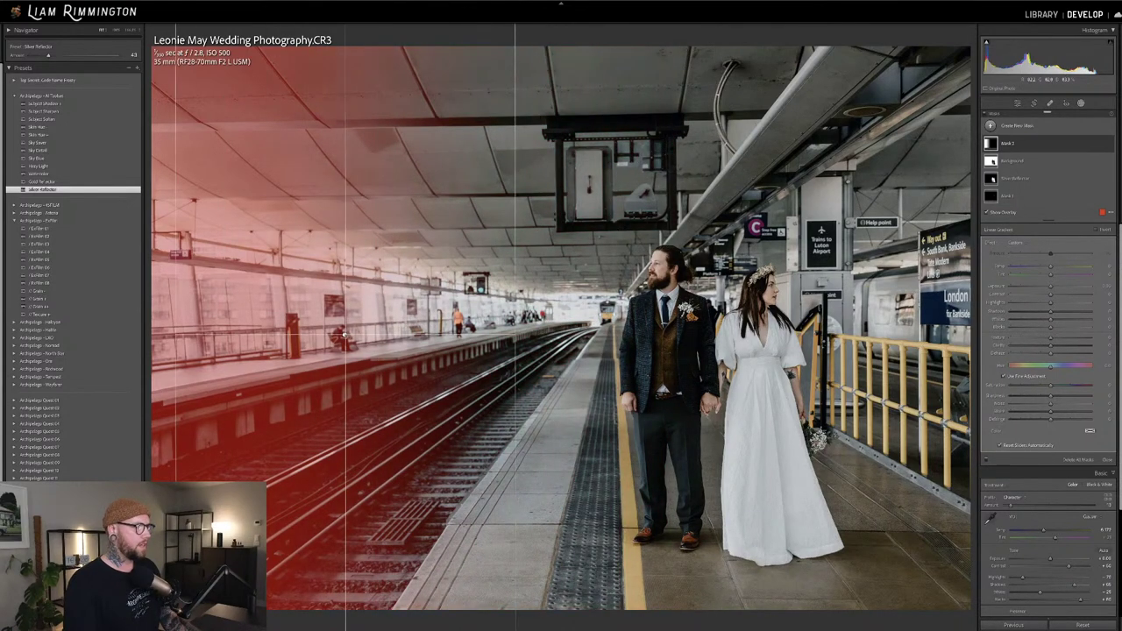
drag(394, 324, 519, 327)
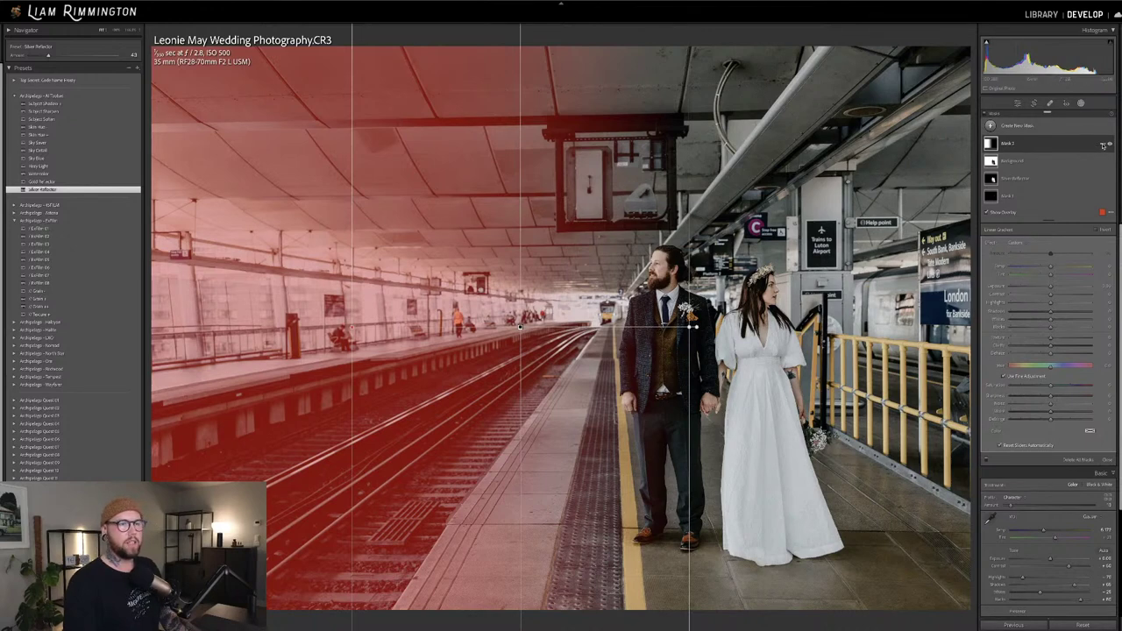
Intersect the gradient mask with Select Subject
click(1103, 146)
mouse_move(1082, 184)
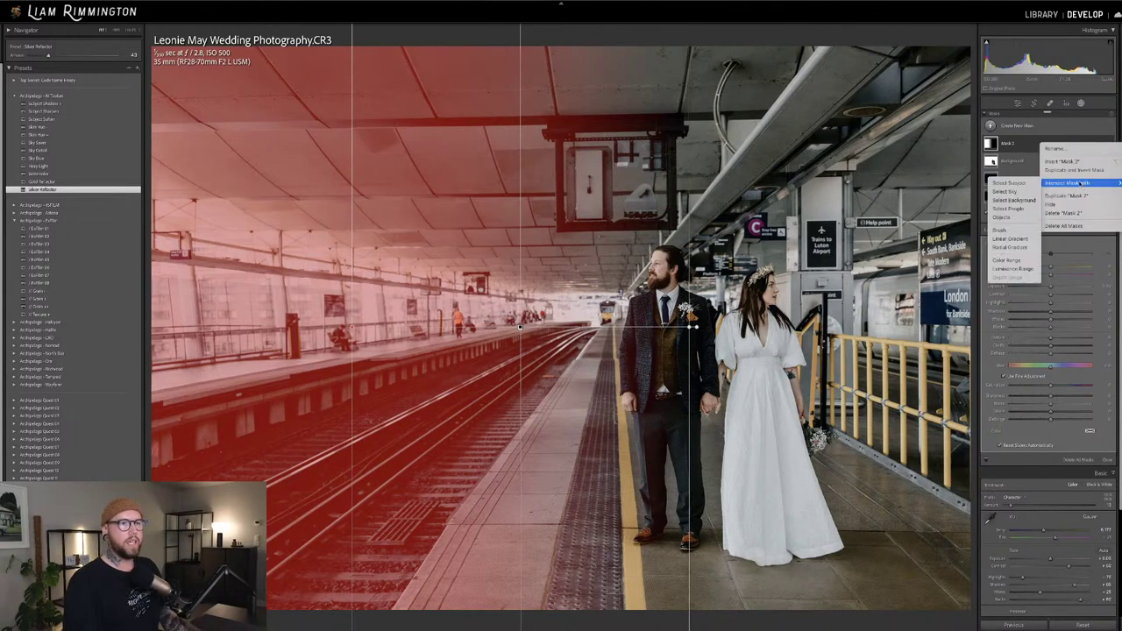
click(1009, 184)
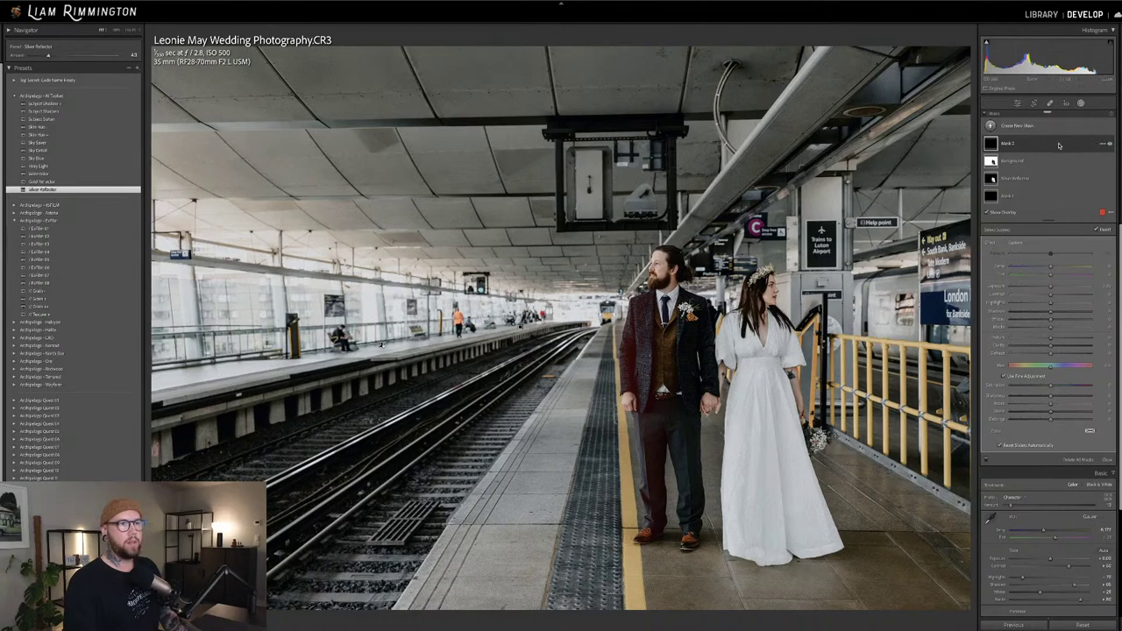
Invert Mask 2's Subject 1 component so the couple is excluded
click(1103, 144)
click(1103, 159)
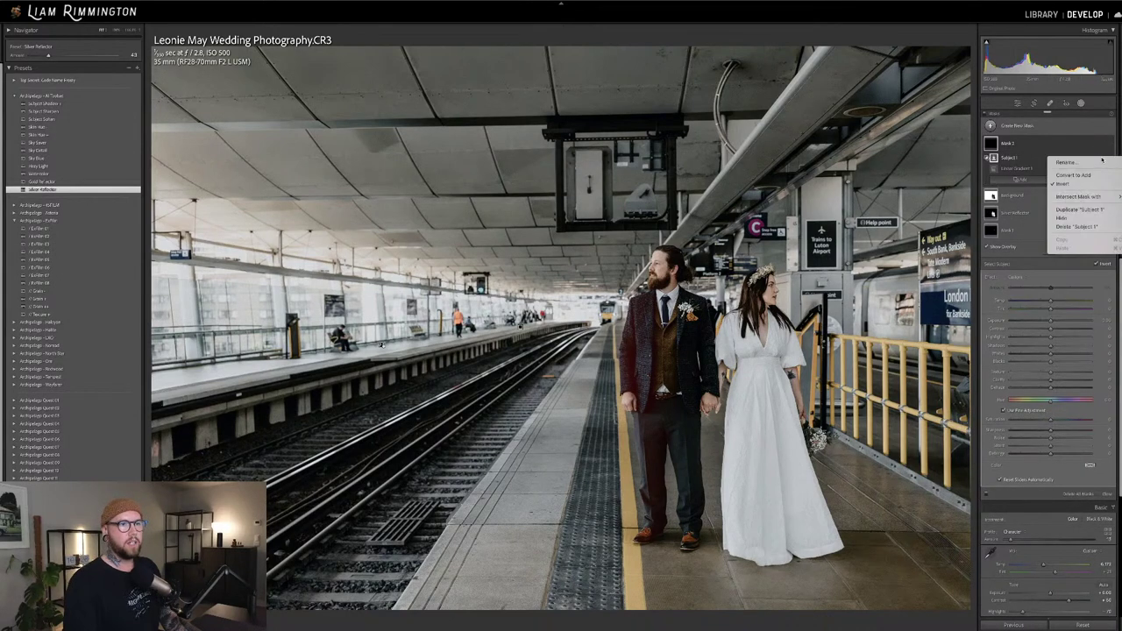
click(1031, 158)
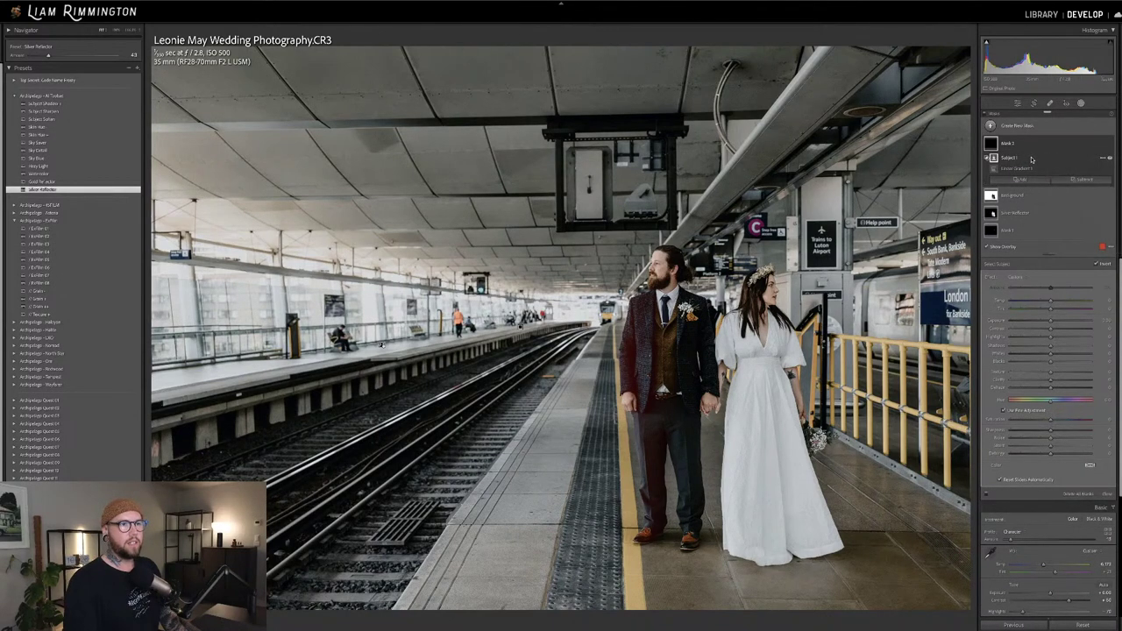
click(1098, 265)
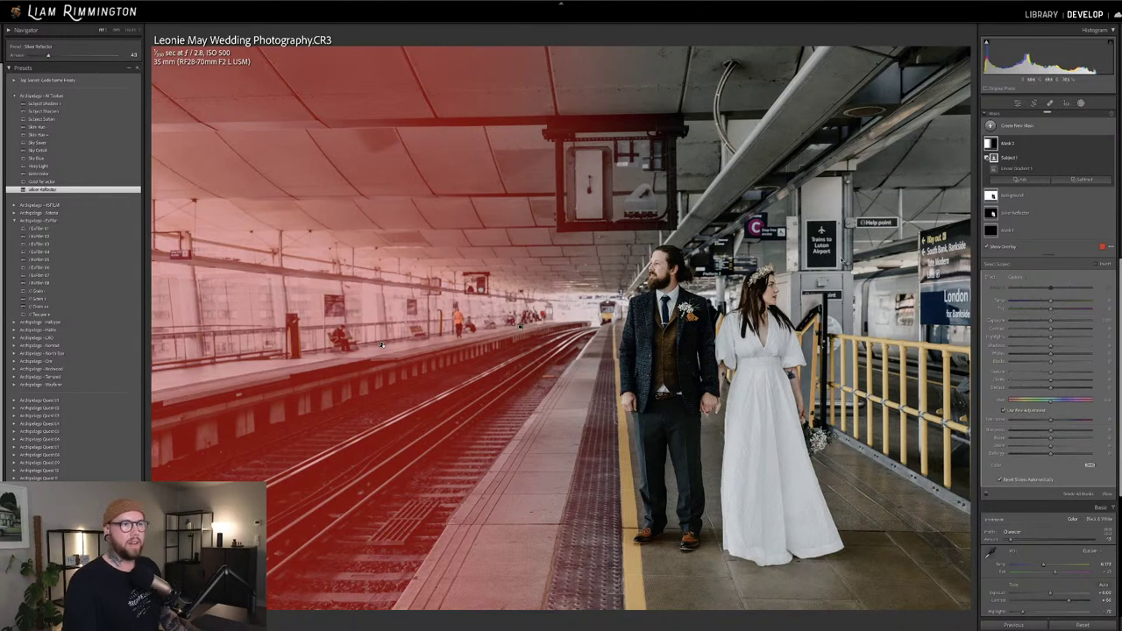
Lower Exposure on the masked left ceiling, compare with the mask toggled, and exit masking
drag(1050, 324, 1047, 323)
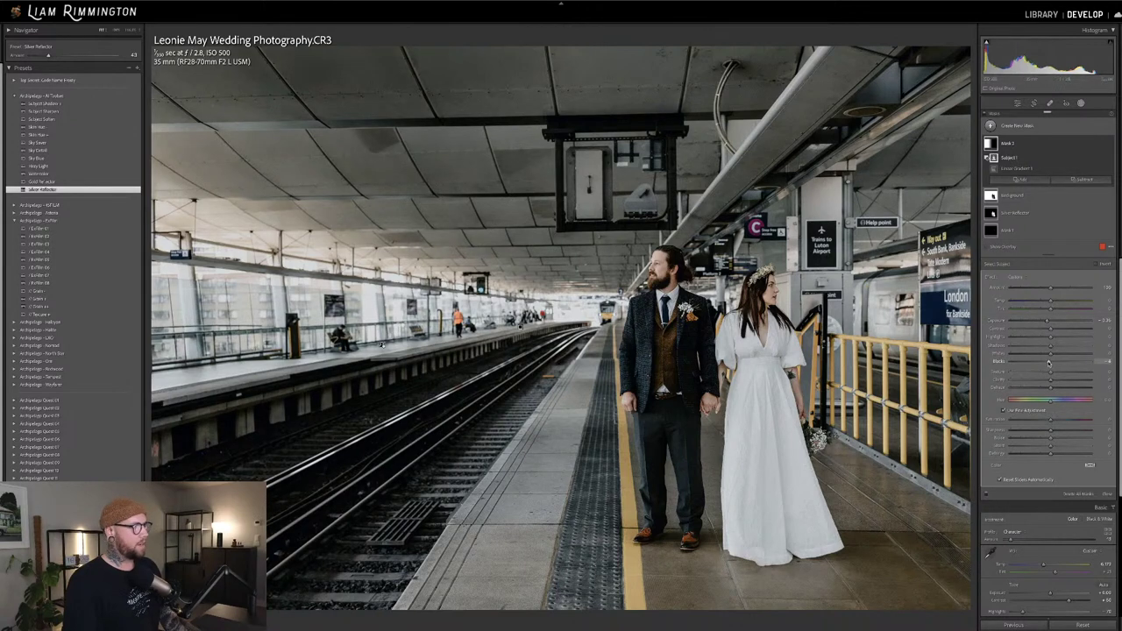
drag(1048, 324, 1049, 323)
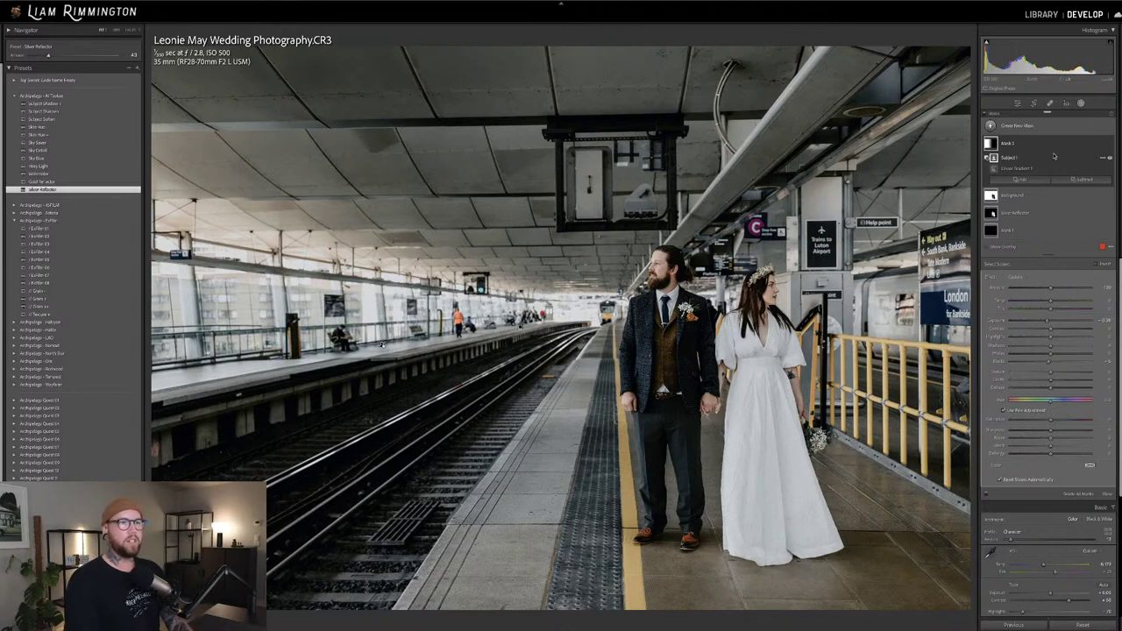
click(1110, 145)
click(1111, 145)
click(1110, 145)
click(1111, 145)
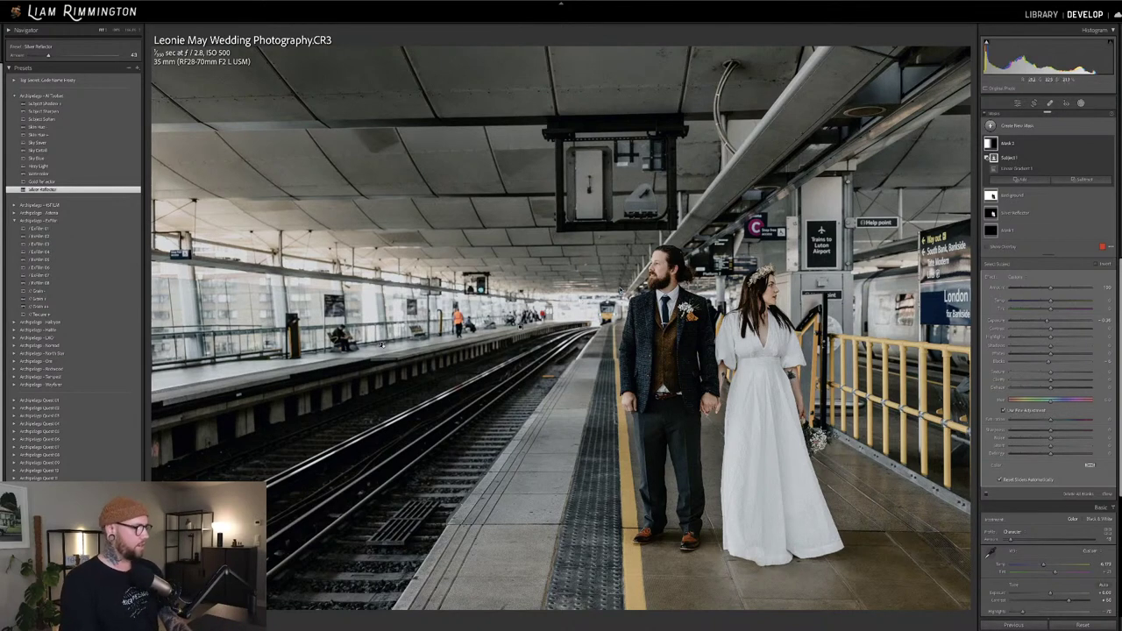
key(shift+w)
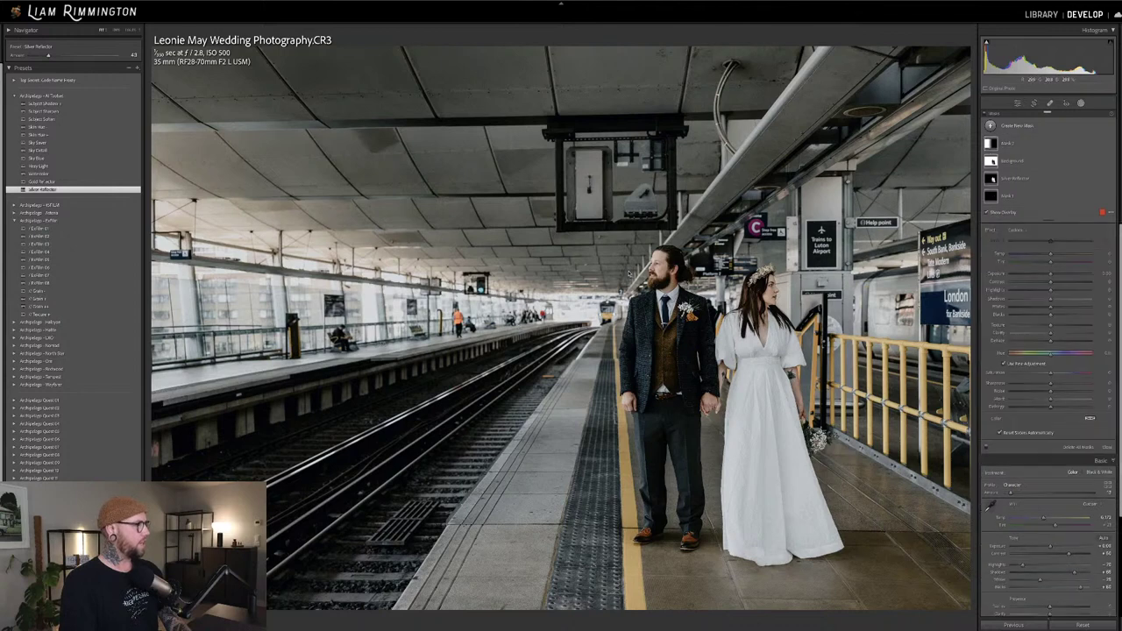
Apply the Redwood Background: Painterly preset at reduced amount, then flip to the original and back
click(14, 220)
click(15, 275)
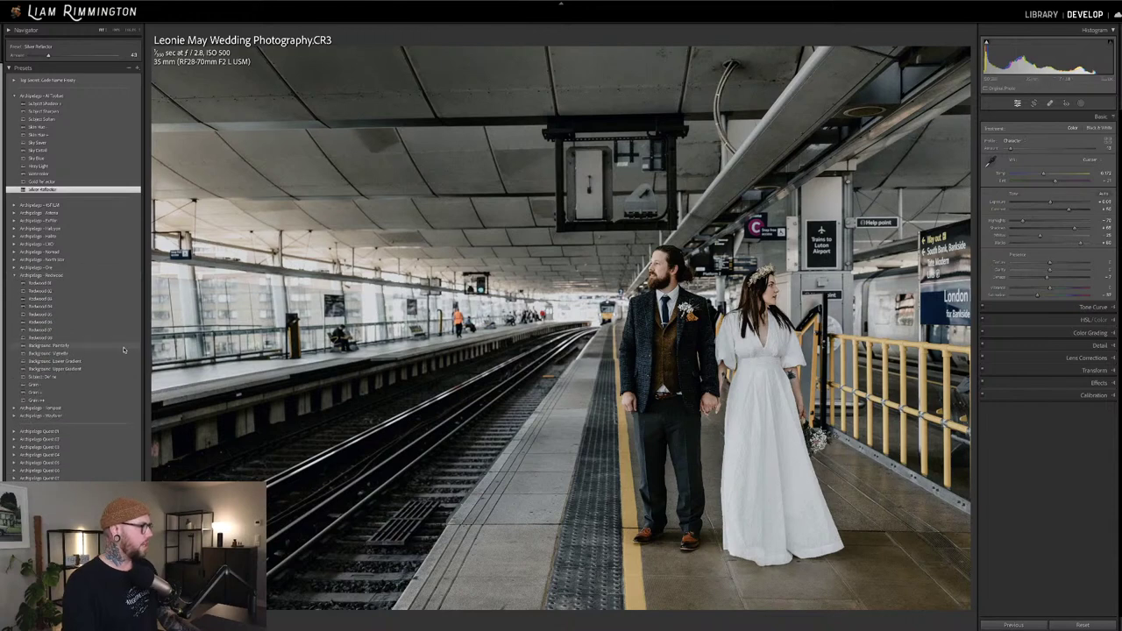
click(132, 345)
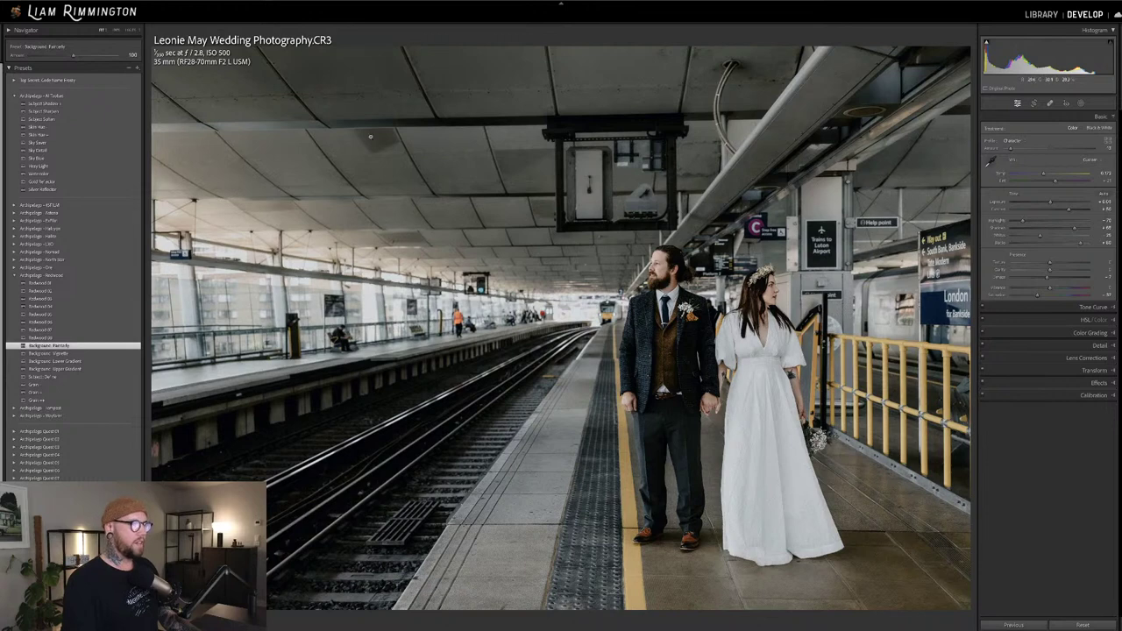
mouse_move(73, 55)
mouse_down()
mouse_move(42, 57)
mouse_move(143, 60)
mouse_move(75, 57)
mouse_up()
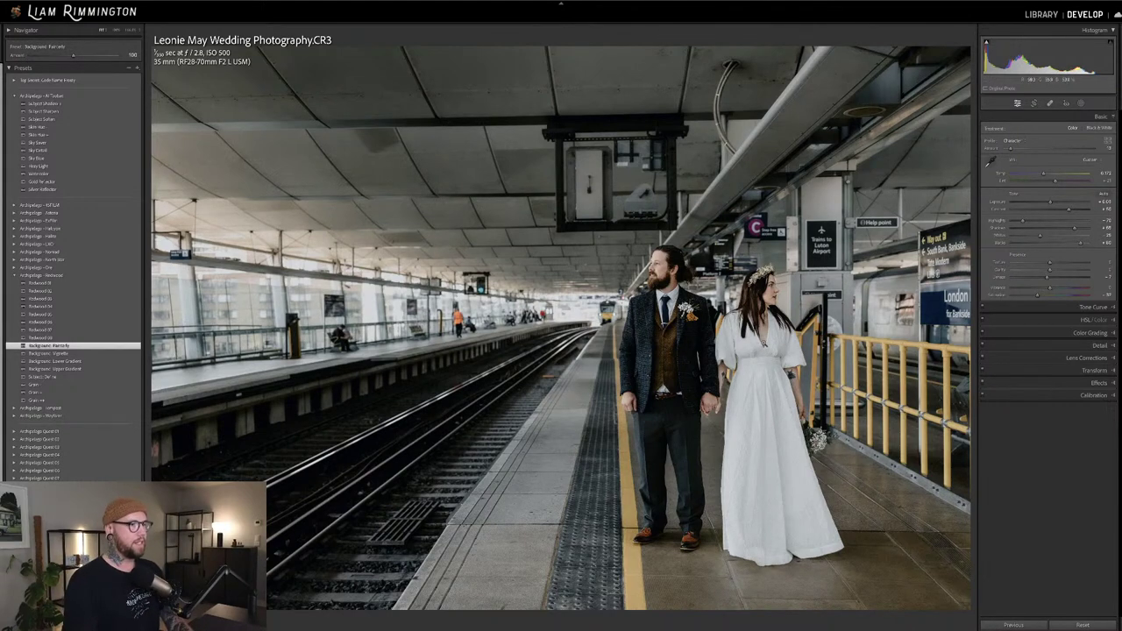
key(backslash)
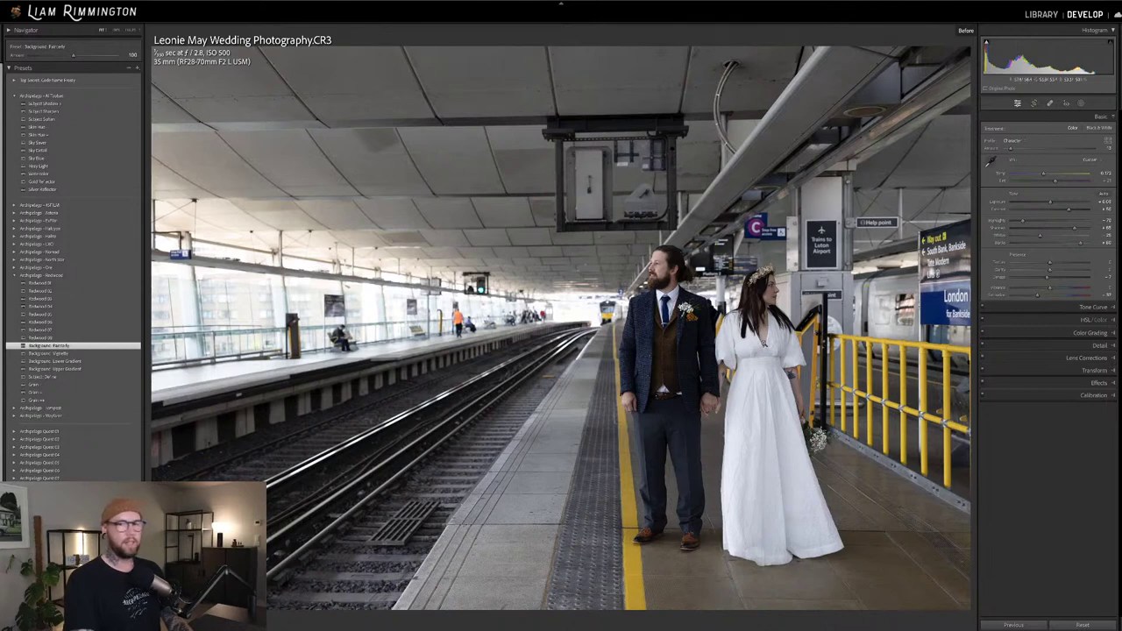
key(backslash)
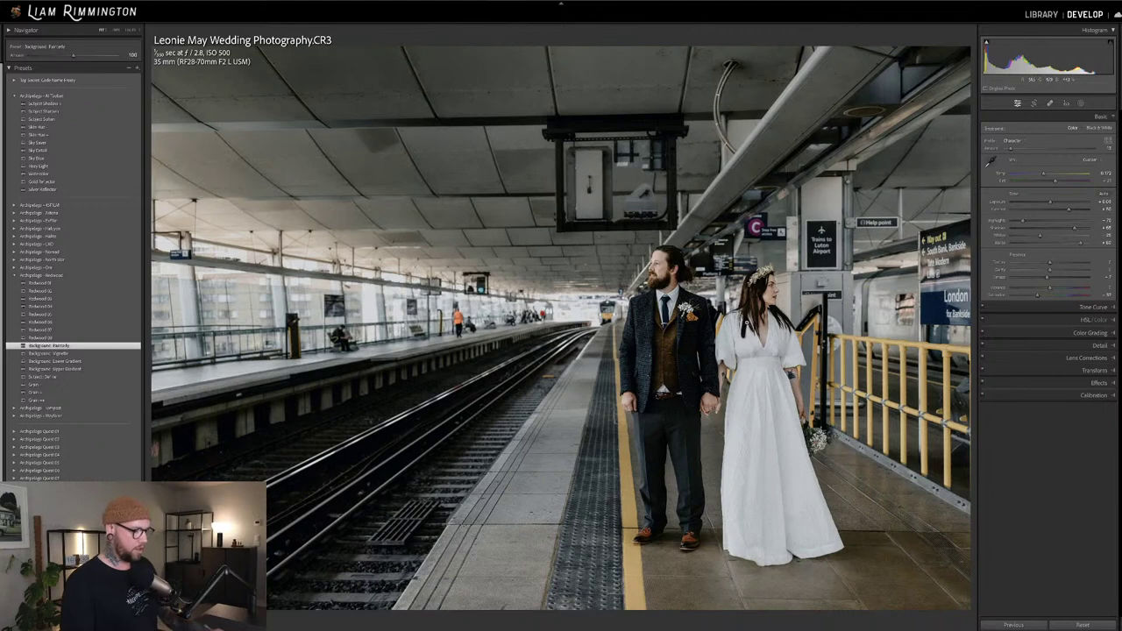
View before and after side by side, then flip the single view between original and edit
key(y)
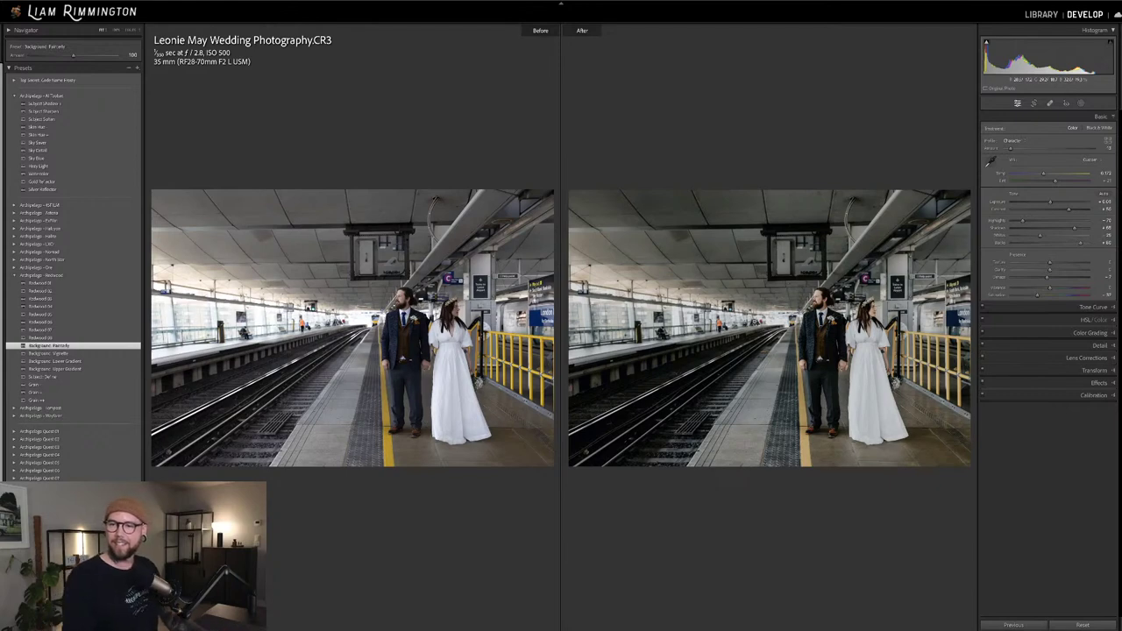
key(y)
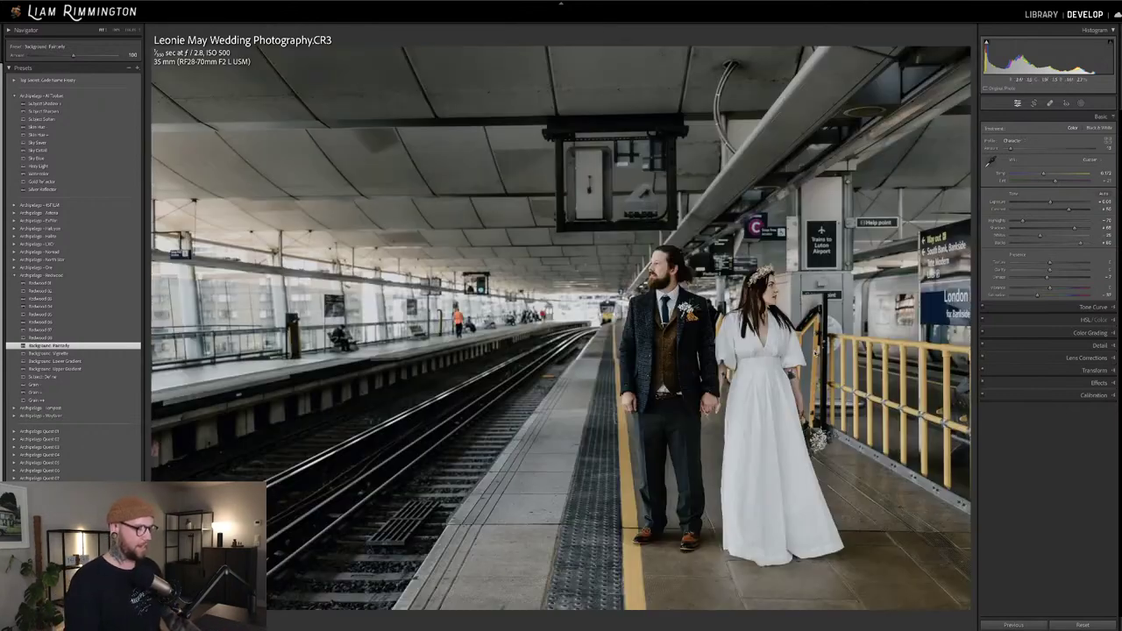
key(backslash)
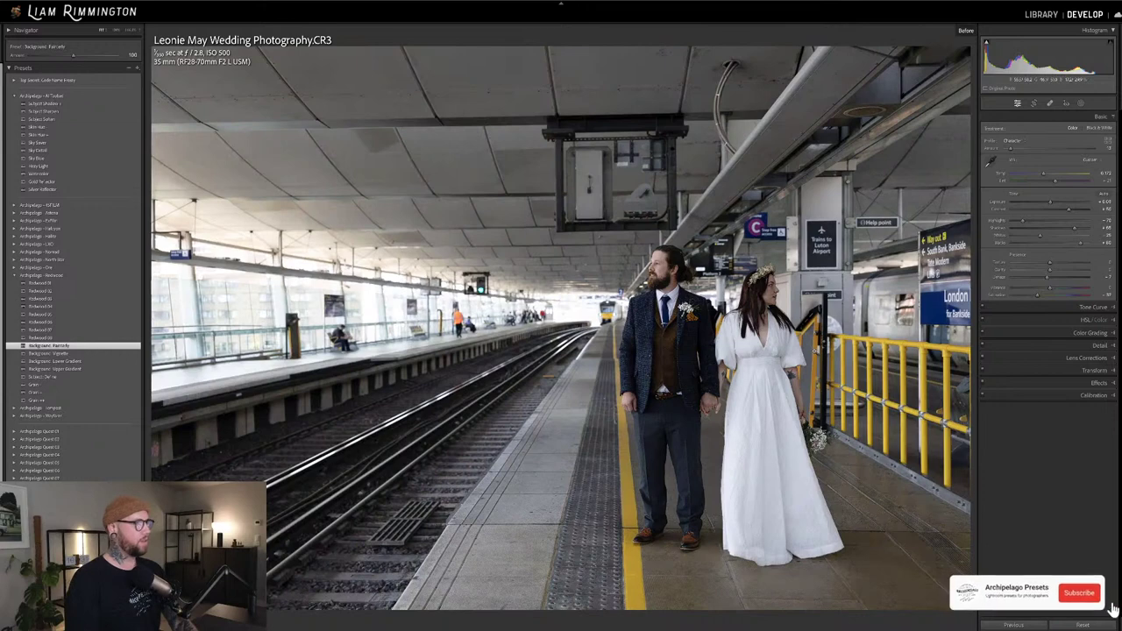
key(backslash)
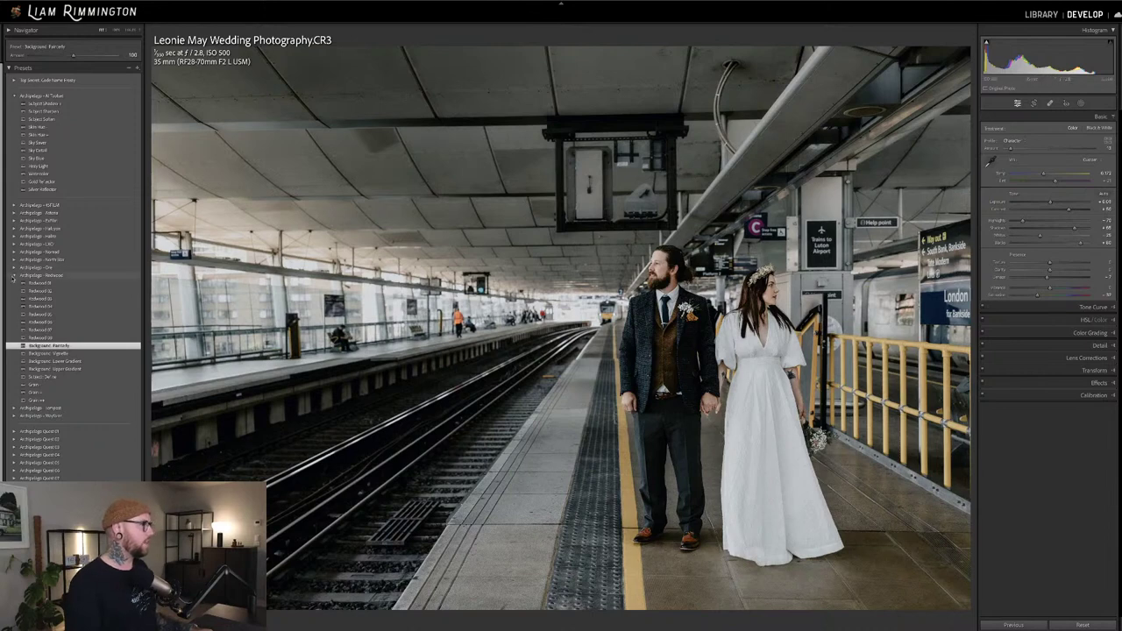
Apply the Archipelago Wayfarer 09 black-and-white preset to the platform photo
click(13, 275)
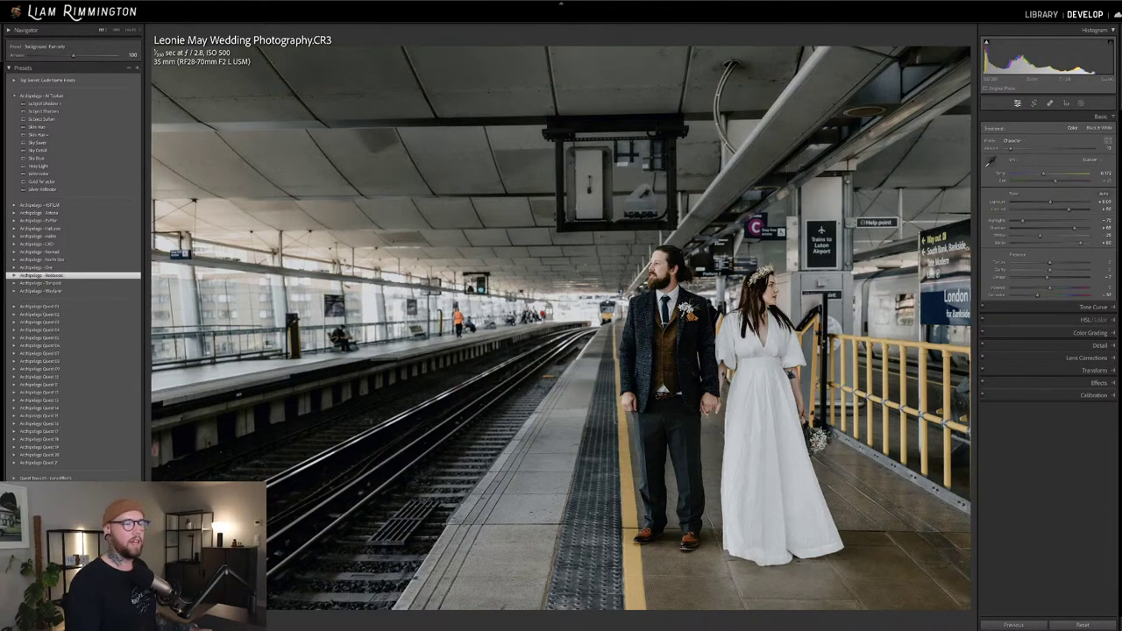
click(14, 291)
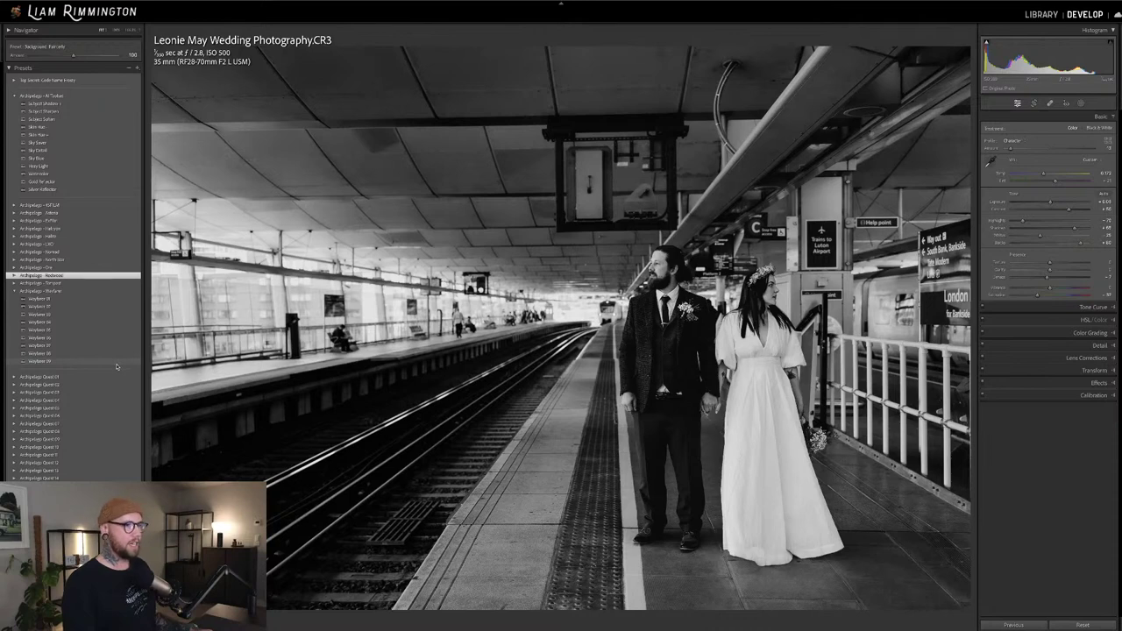
click(116, 367)
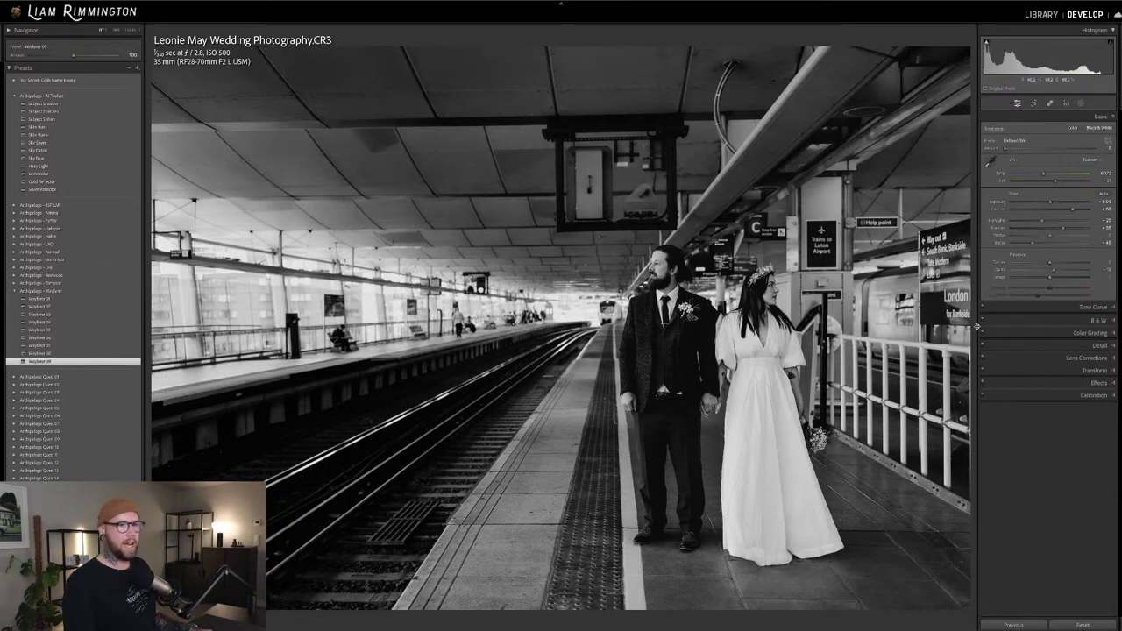
Raise the tone curve's black point to lift the shadows, then show the photo's masks
click(1088, 309)
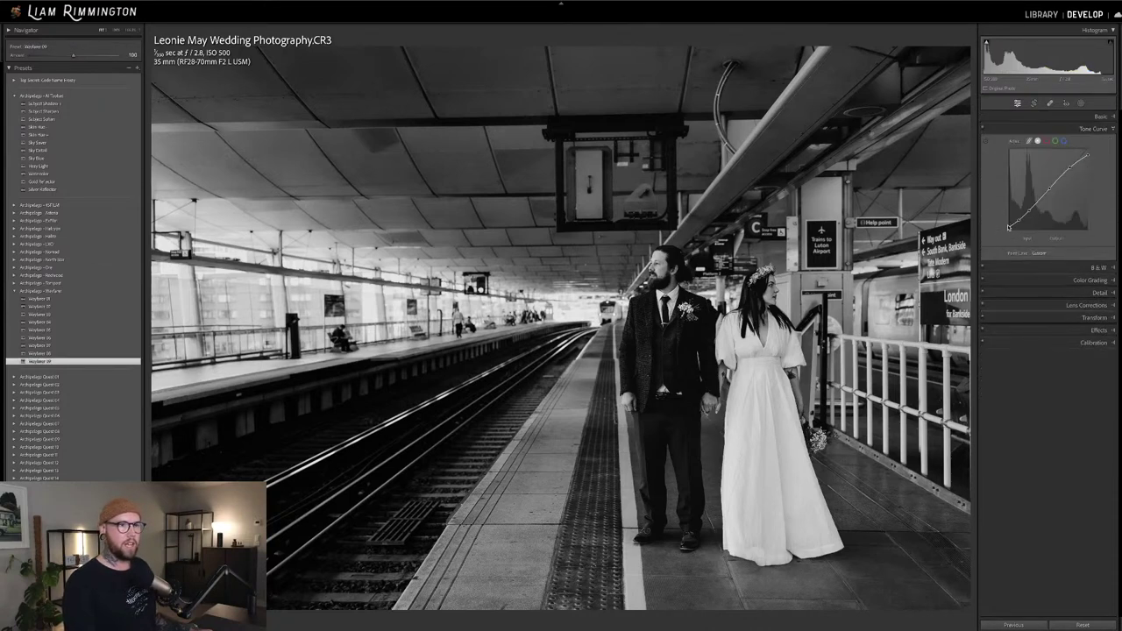
drag(1009, 228, 1009, 232)
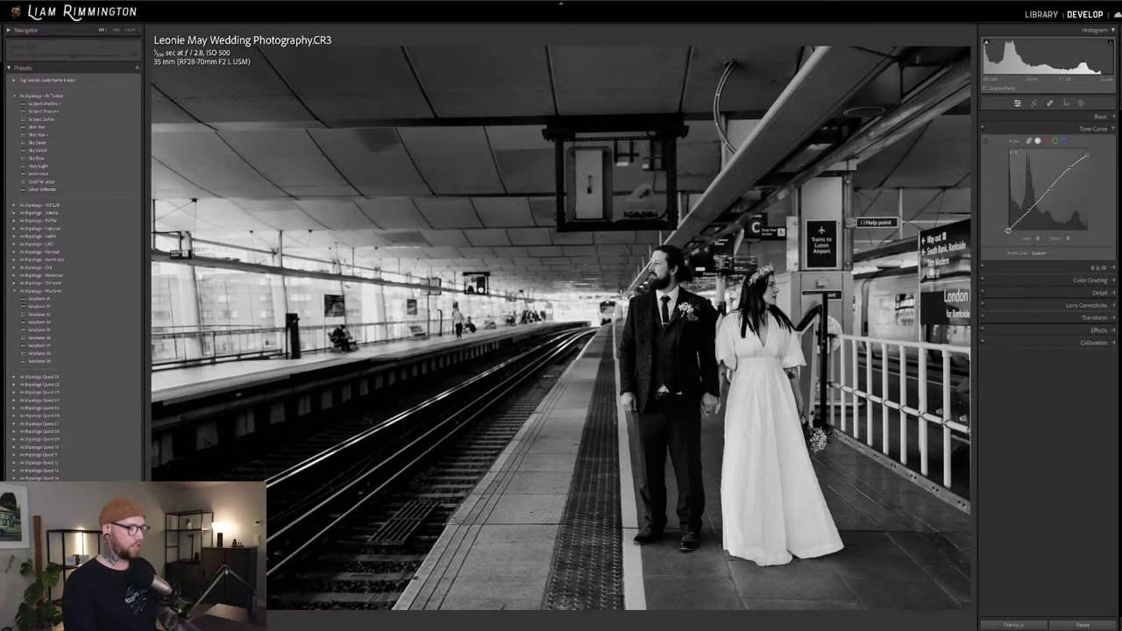
key(ctrl+z)
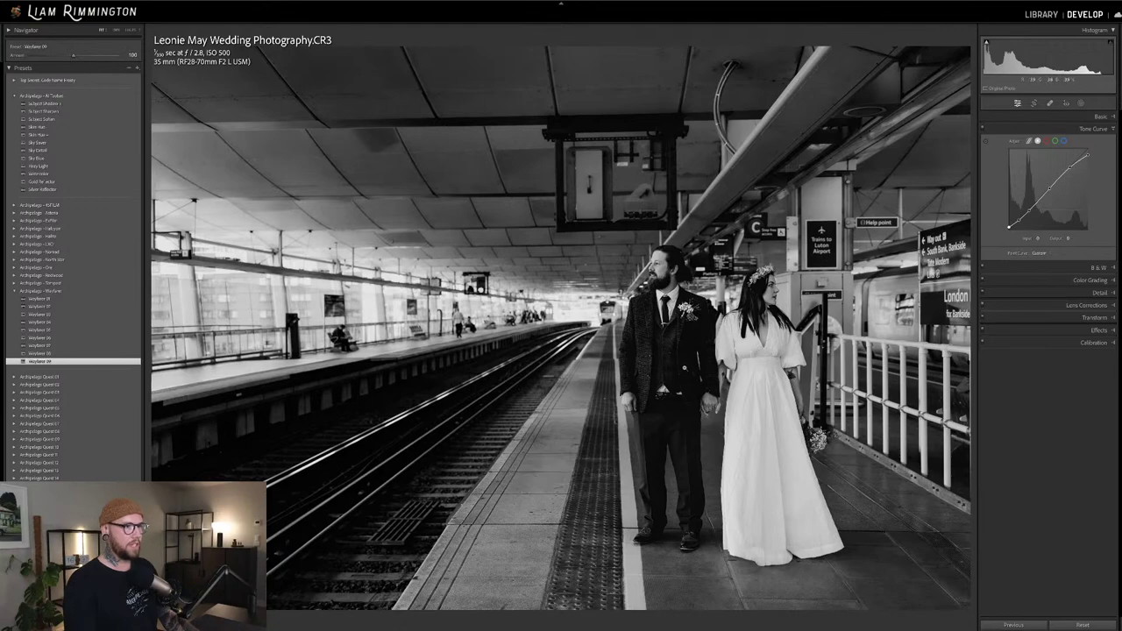
click(733, 294)
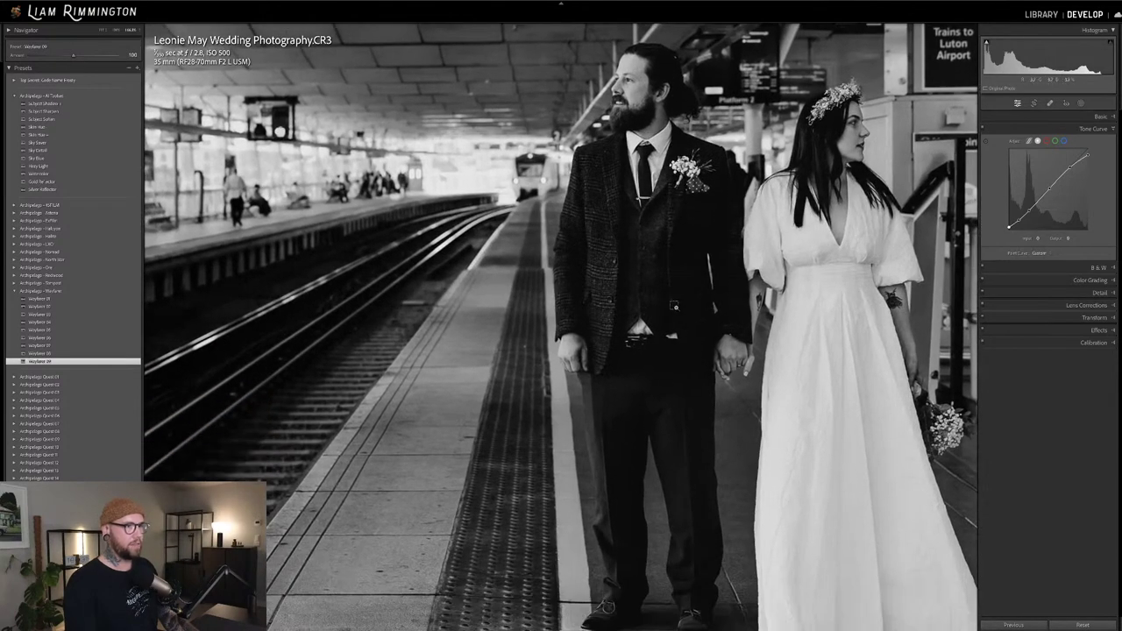
key(ctrl+y)
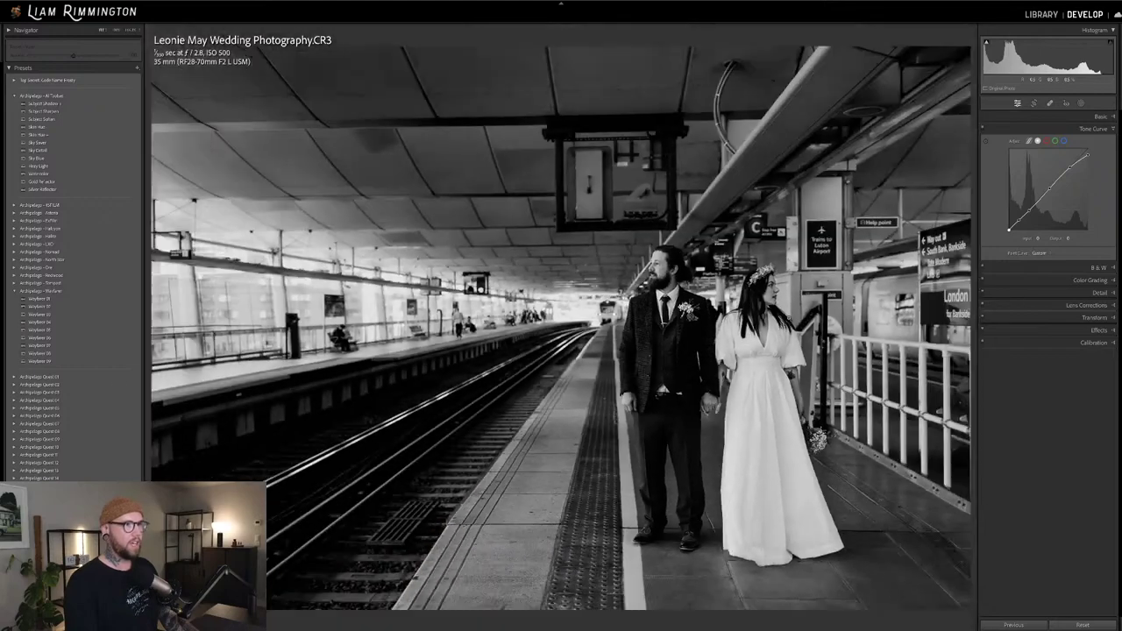
click(703, 291)
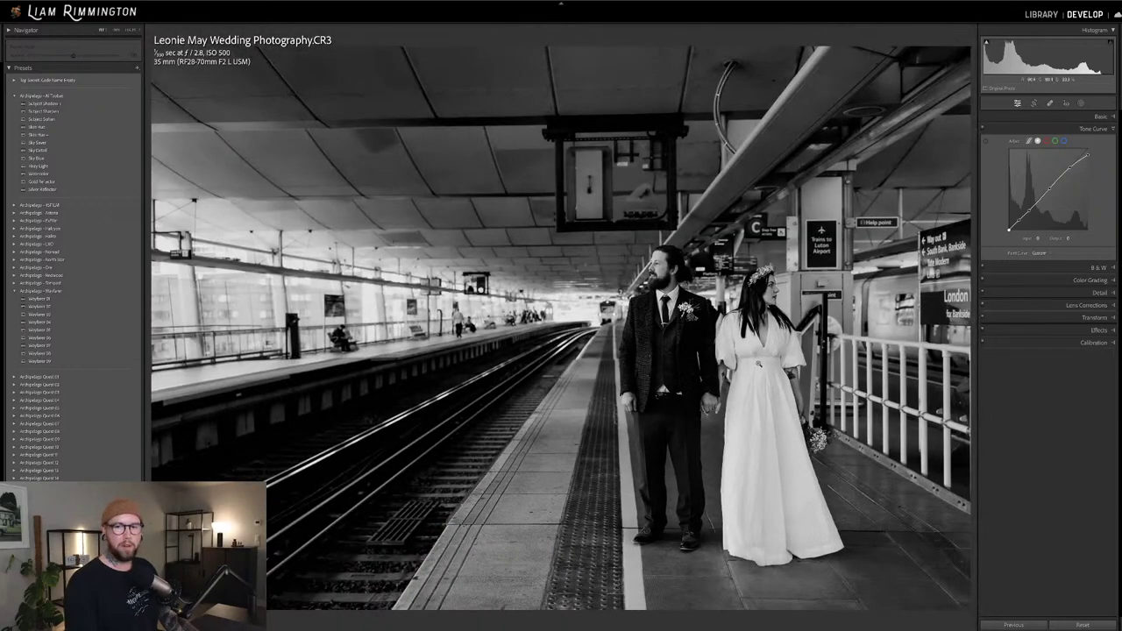
drag(1008, 233, 1009, 228)
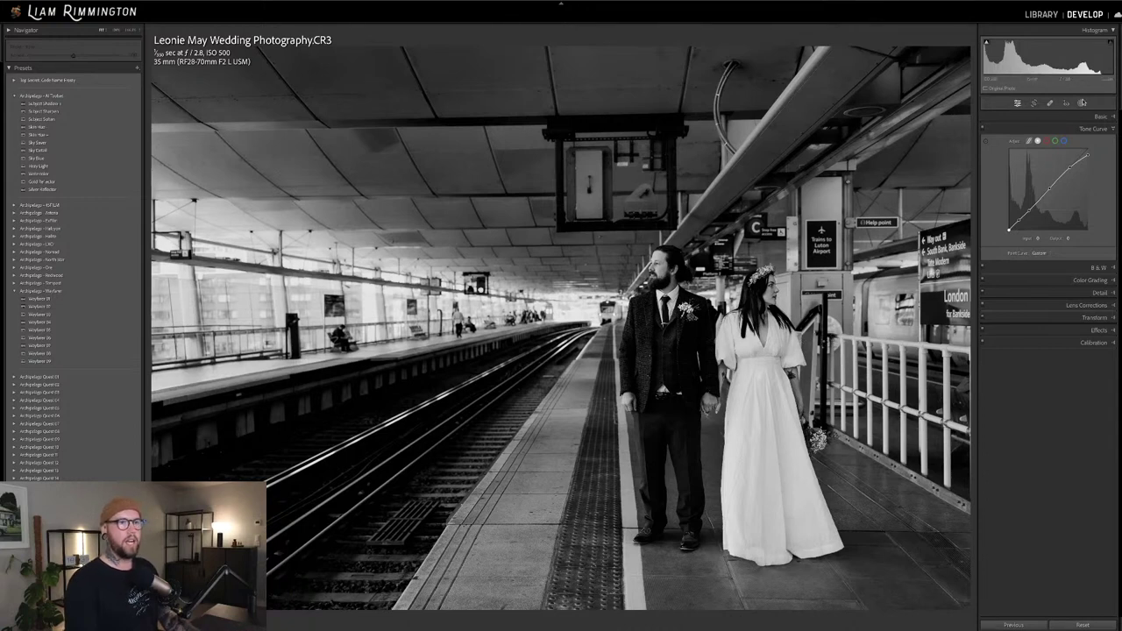
click(1081, 103)
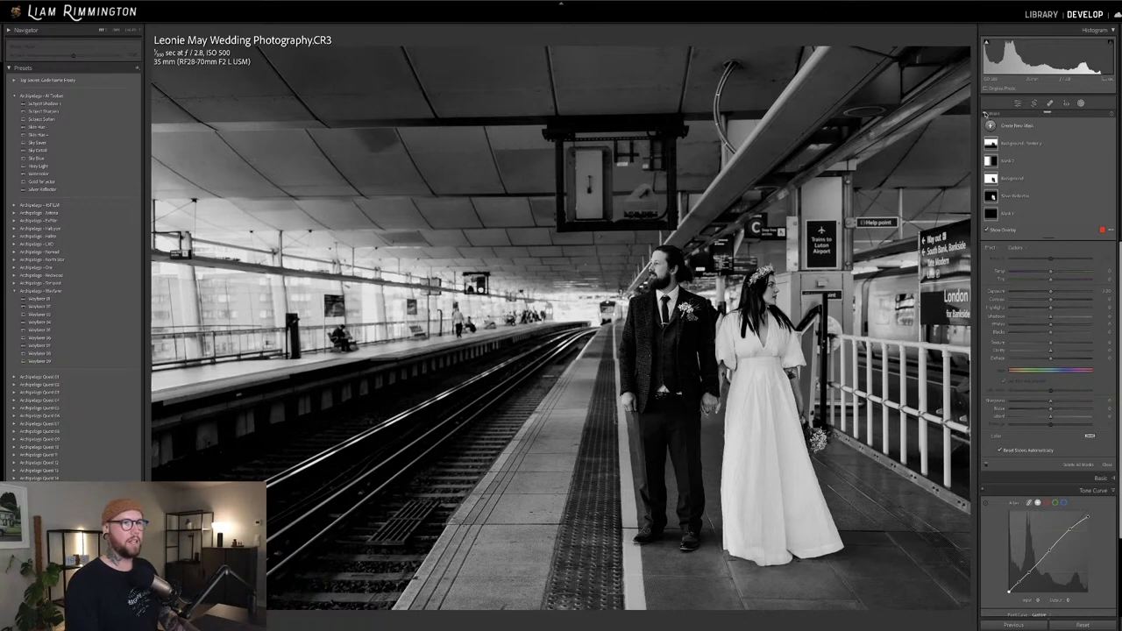
Toggle all masks off and on to compare, close Masking, and undo back to the colour edit
click(985, 114)
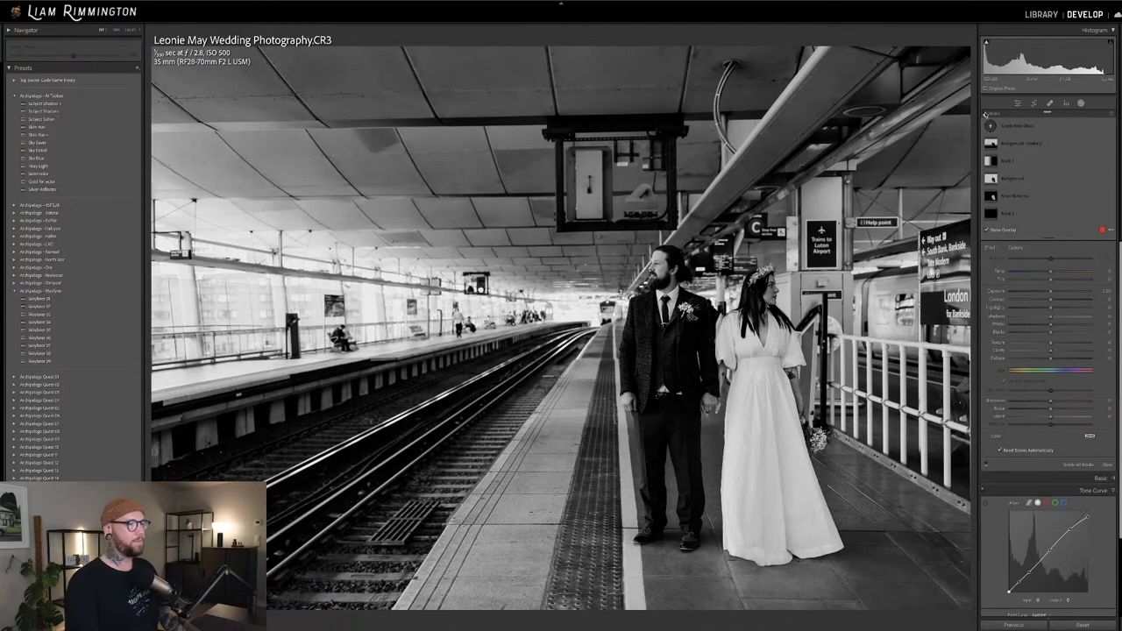
click(985, 114)
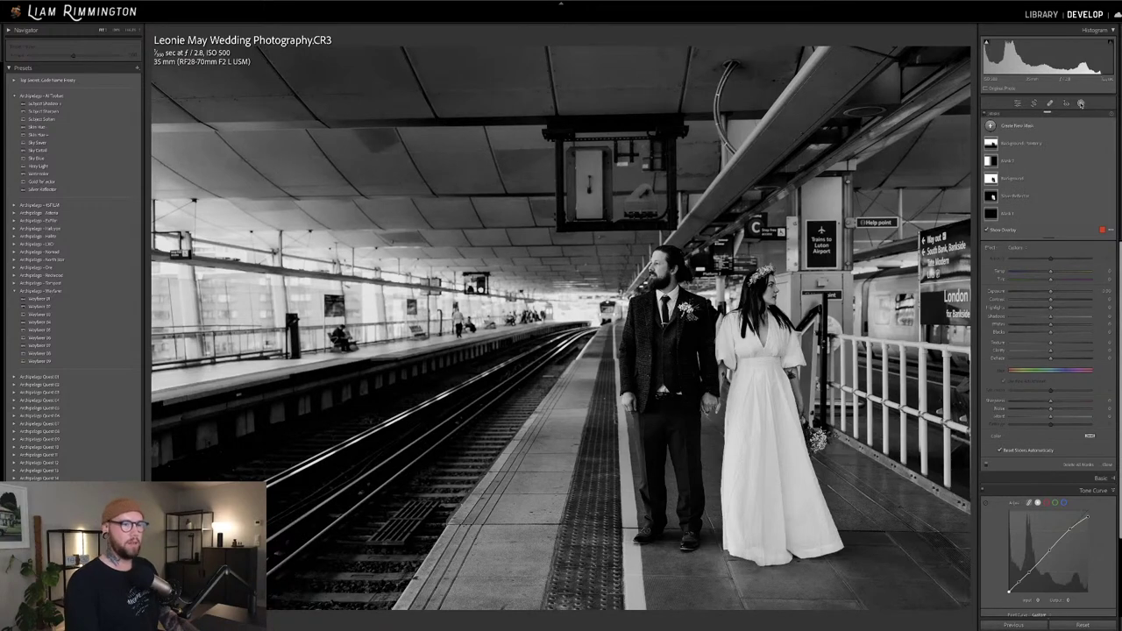
click(1082, 104)
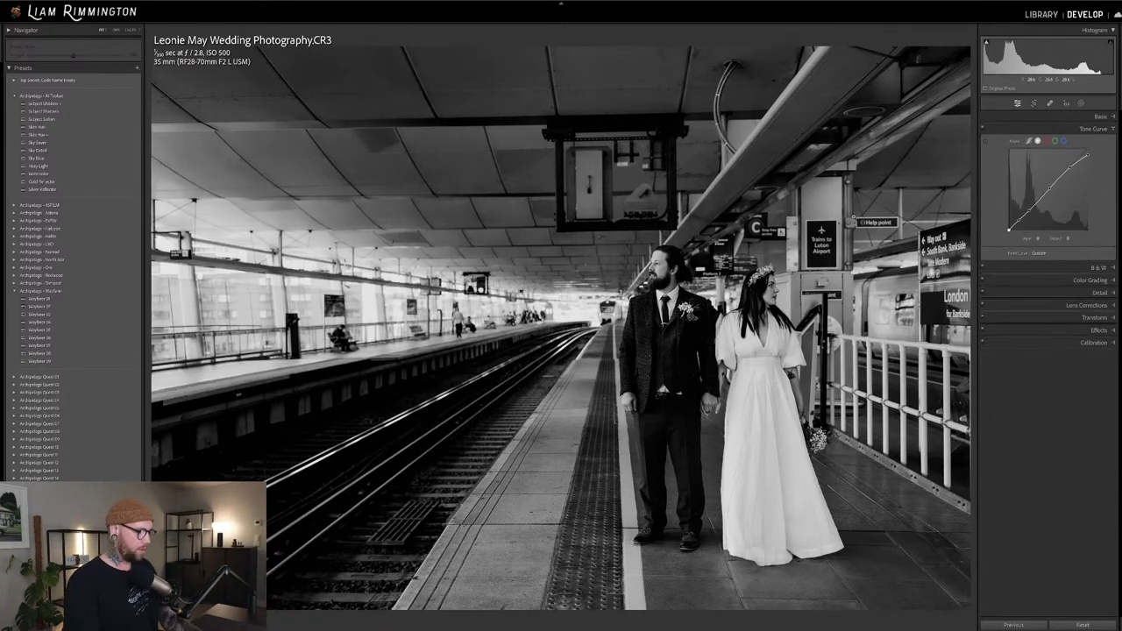
key(ctrl+z)
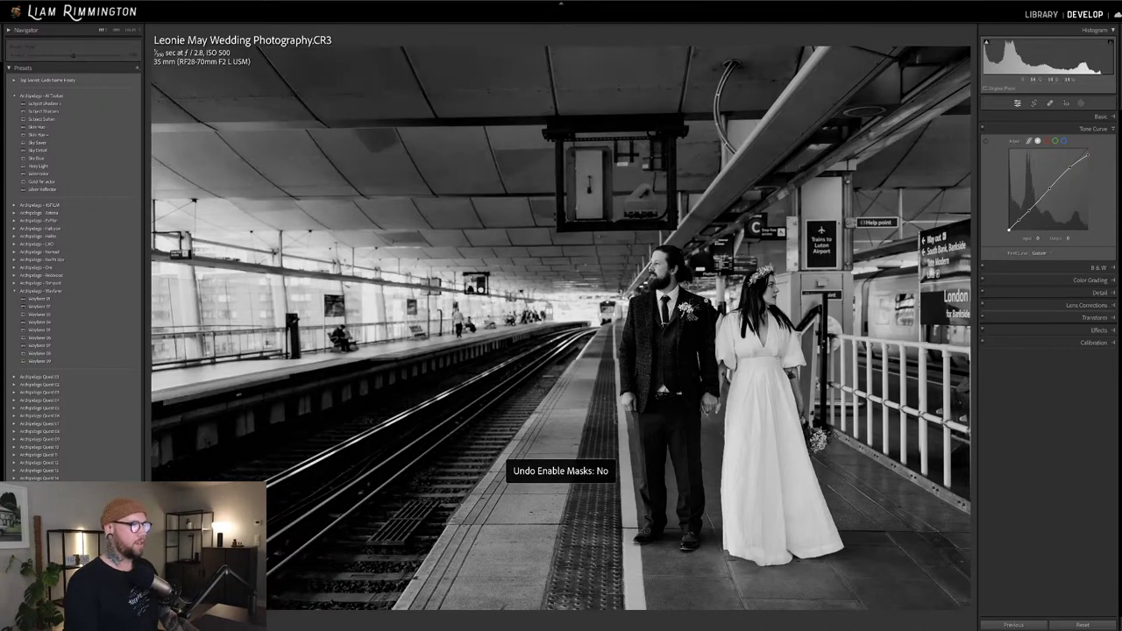
key(ctrl+z)
key(ctrl+z)
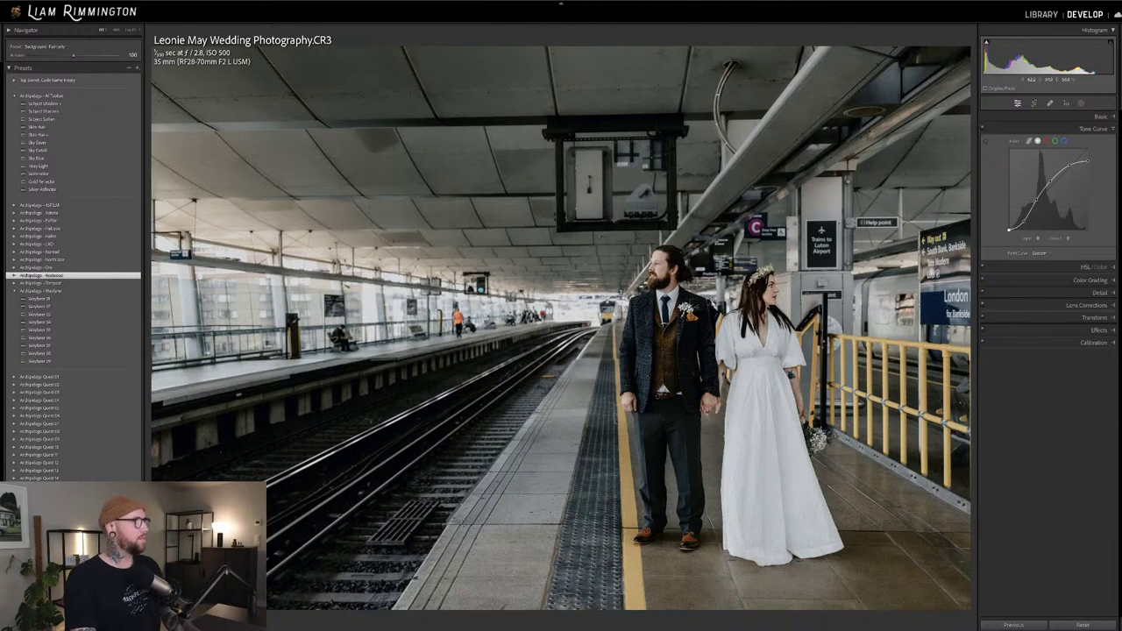
Advance to the next photo in the filmstrip, the family portrait on the bed
key(Right)
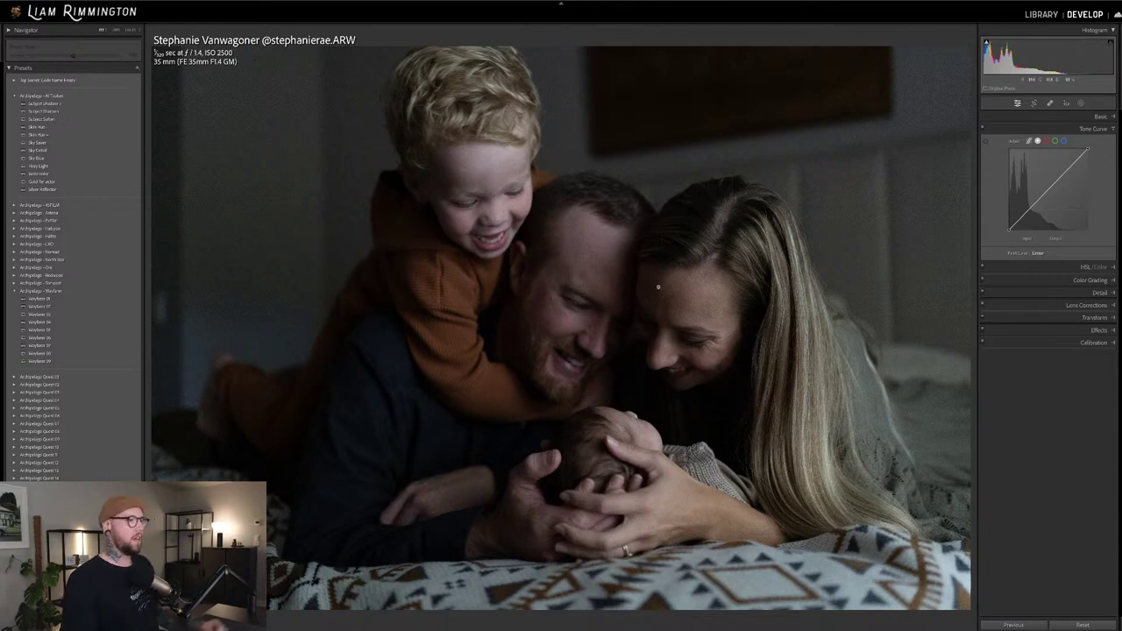
Brighten the dark family portrait with Ctrl+U and zoom to 1:1 to check the hair, then back to Fit
key(ctrl+u)
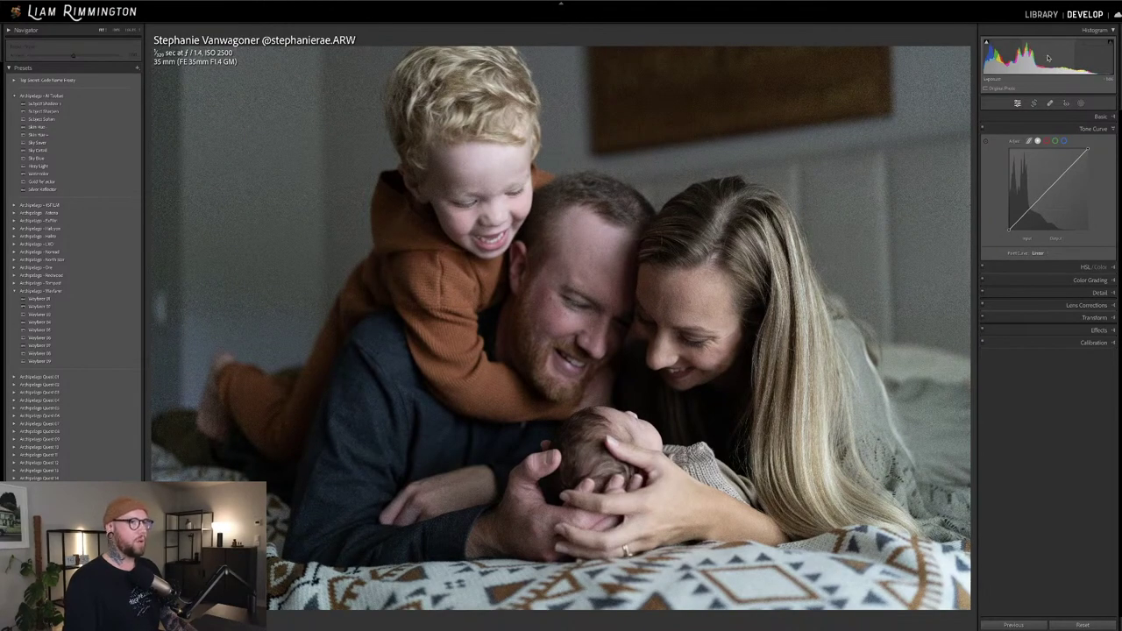
click(859, 185)
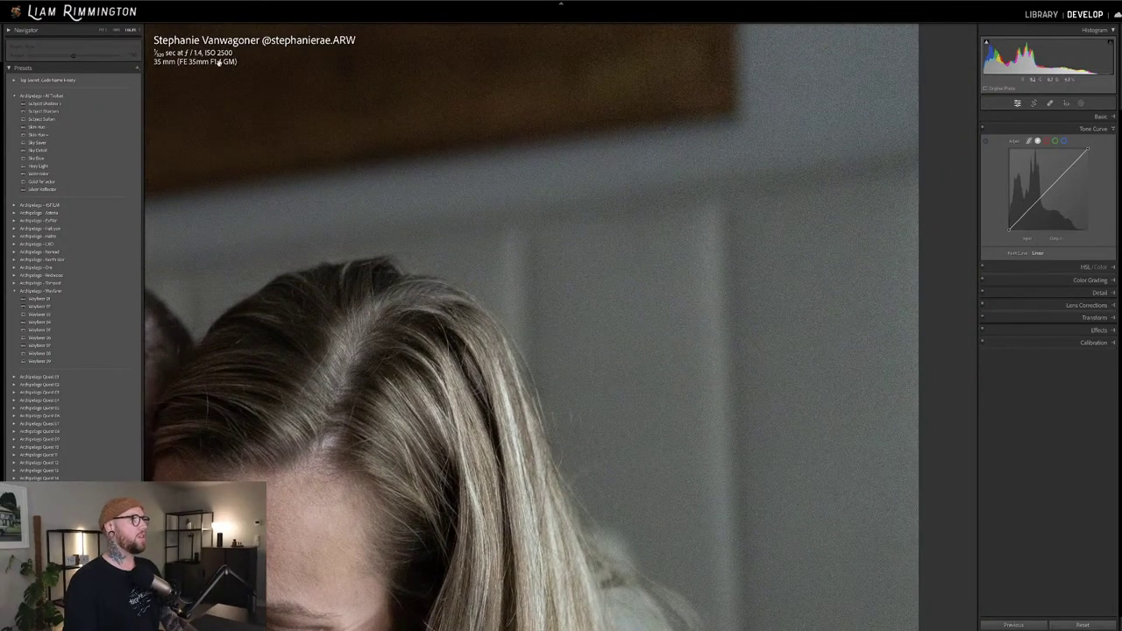
click(710, 238)
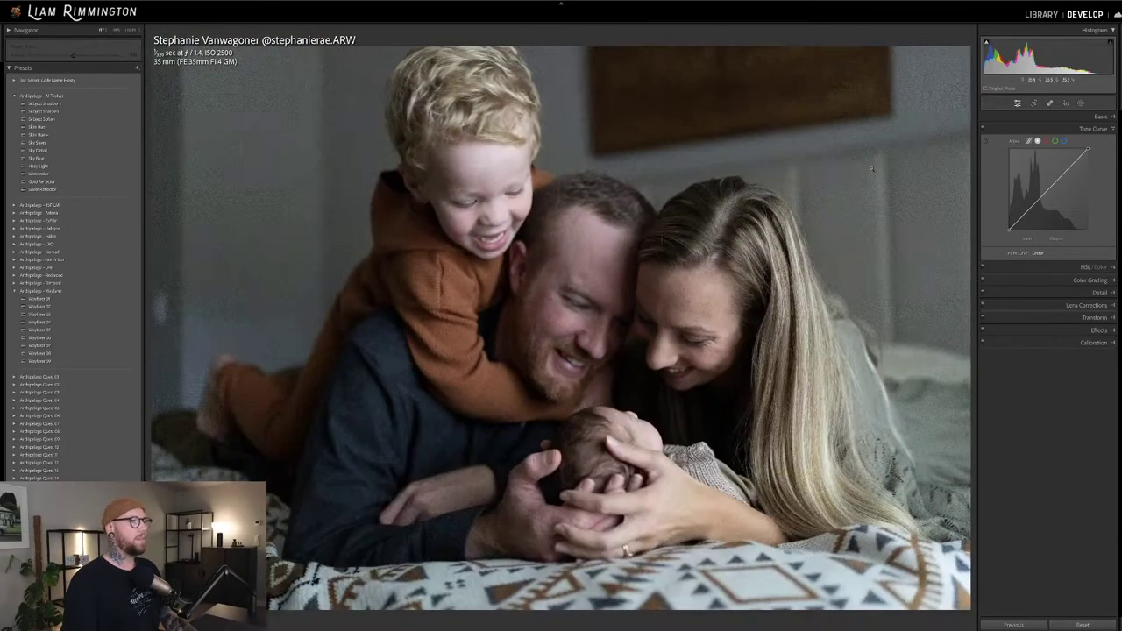
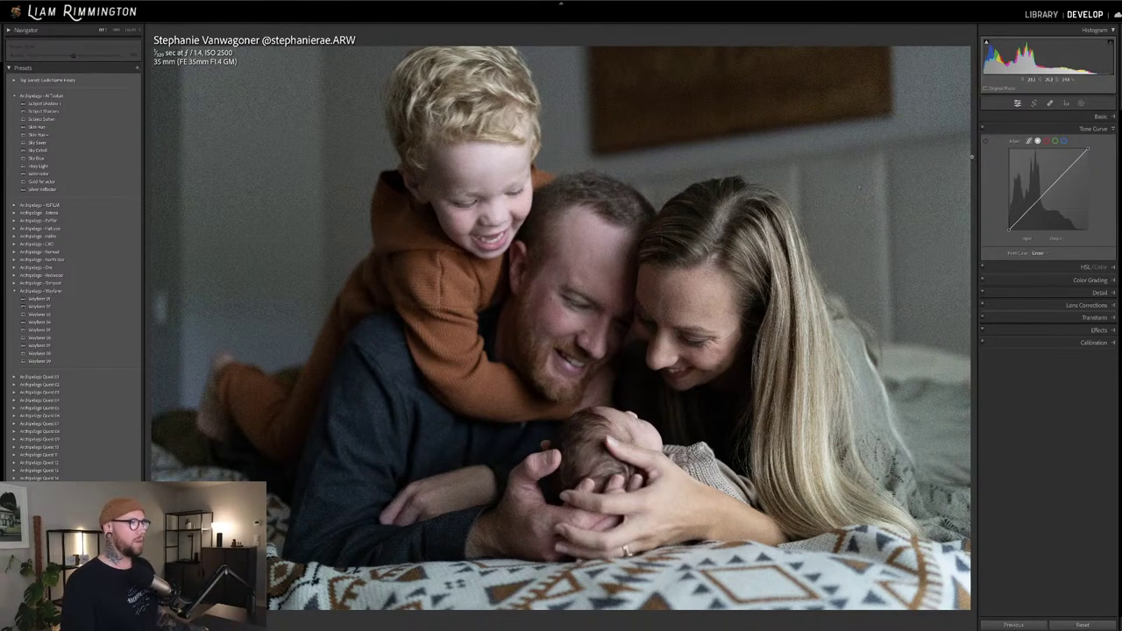
Raise the white balance Temp to about 6,245 and collapse the Archipelago - Wayfarer preset group
click(1055, 117)
drag(1030, 166, 1035, 167)
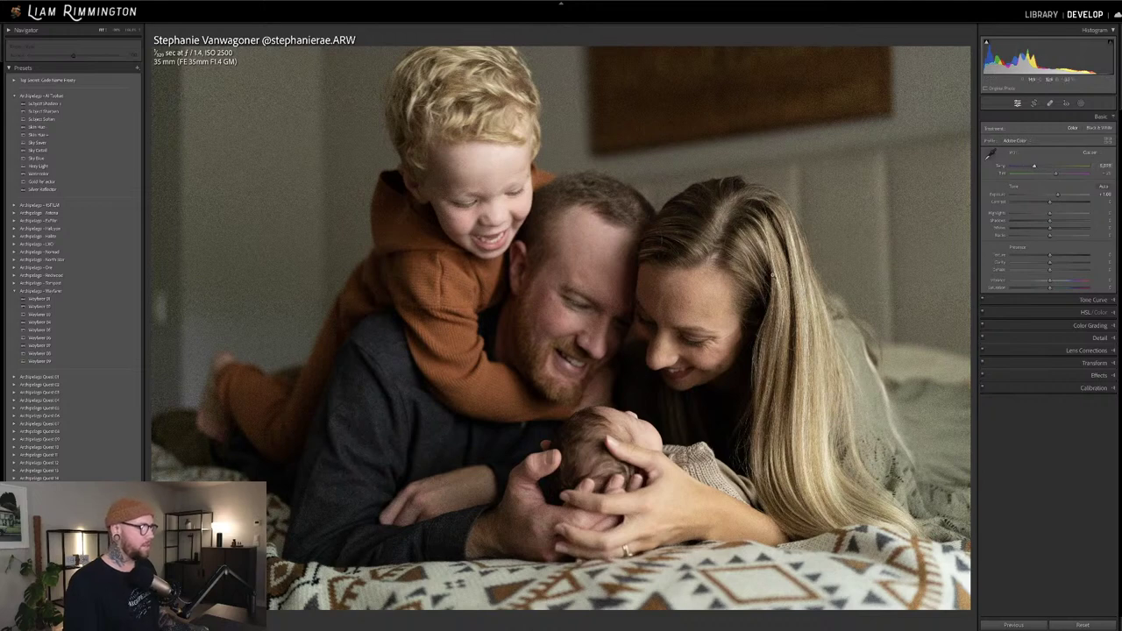
click(15, 290)
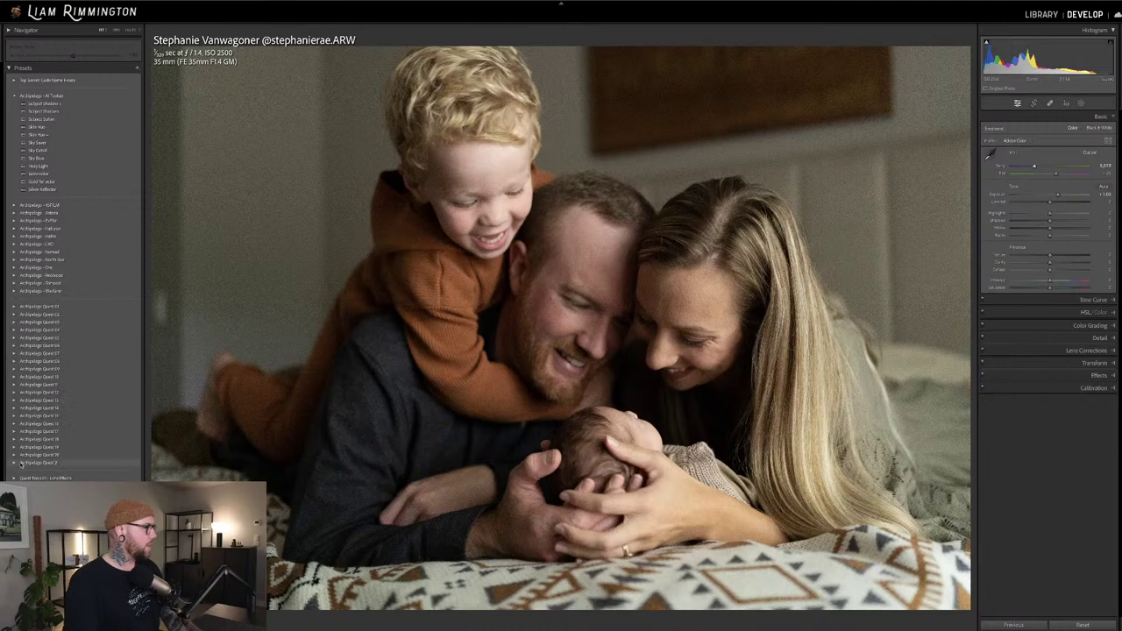
Expand the Archipelago Quest 2 preset group to reach the AQ2 // Wayfarer presets
click(15, 462)
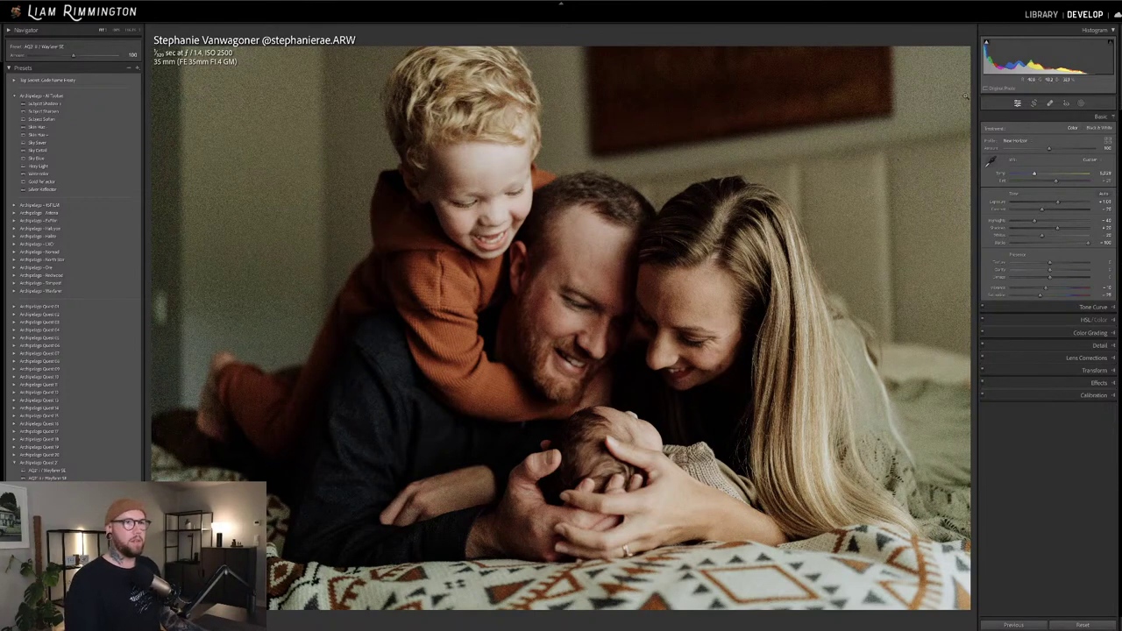
Nudge the exposure up to about +1.20 from the histogram
drag(1044, 65, 1053, 65)
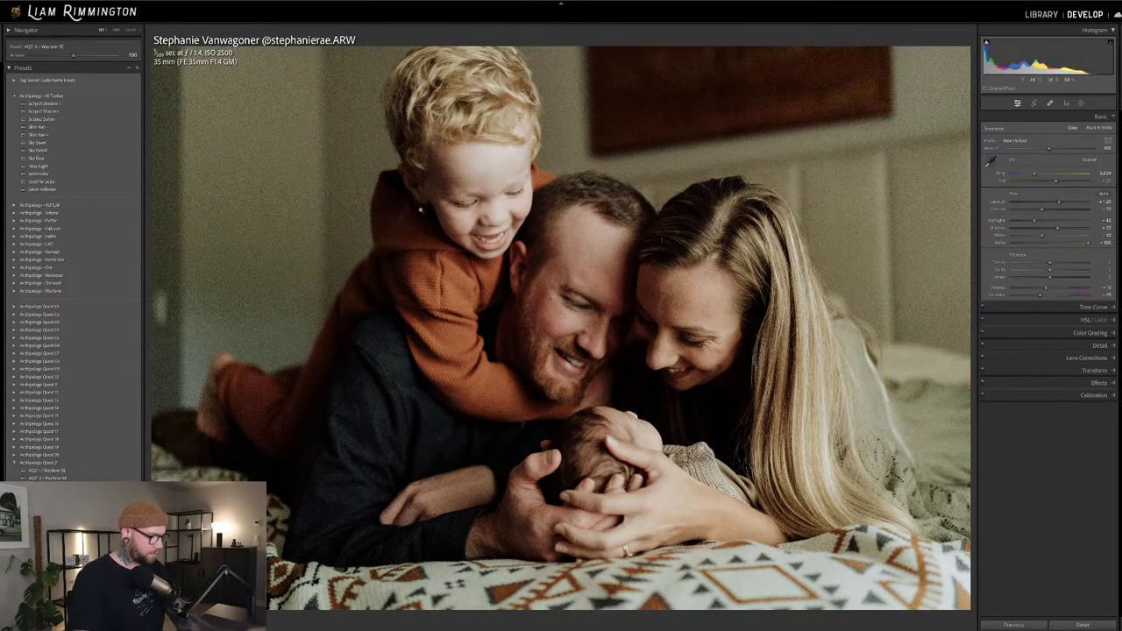
Tighten the aspect-locked crop around the family, then commit it and review the result
key(r)
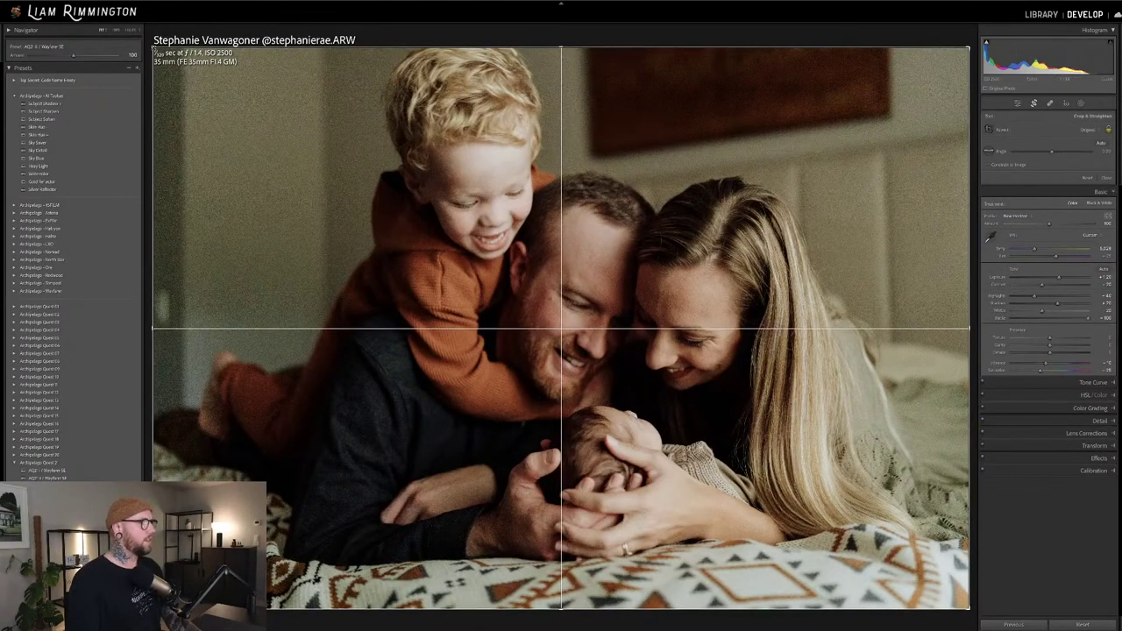
drag(154, 328, 168, 332)
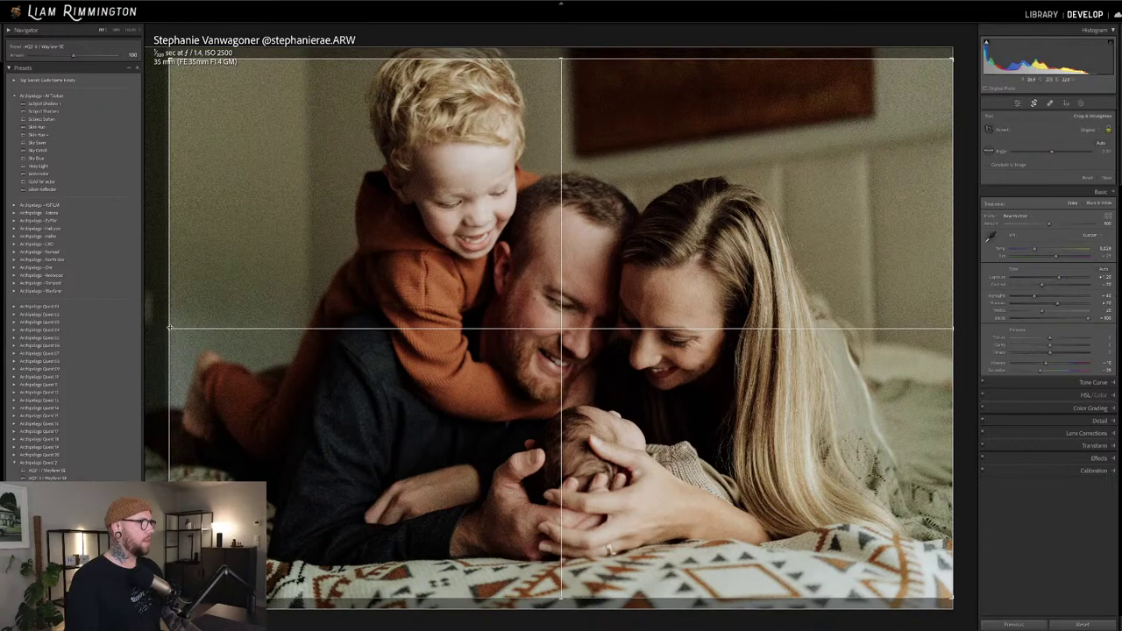
drag(167, 329, 145, 328)
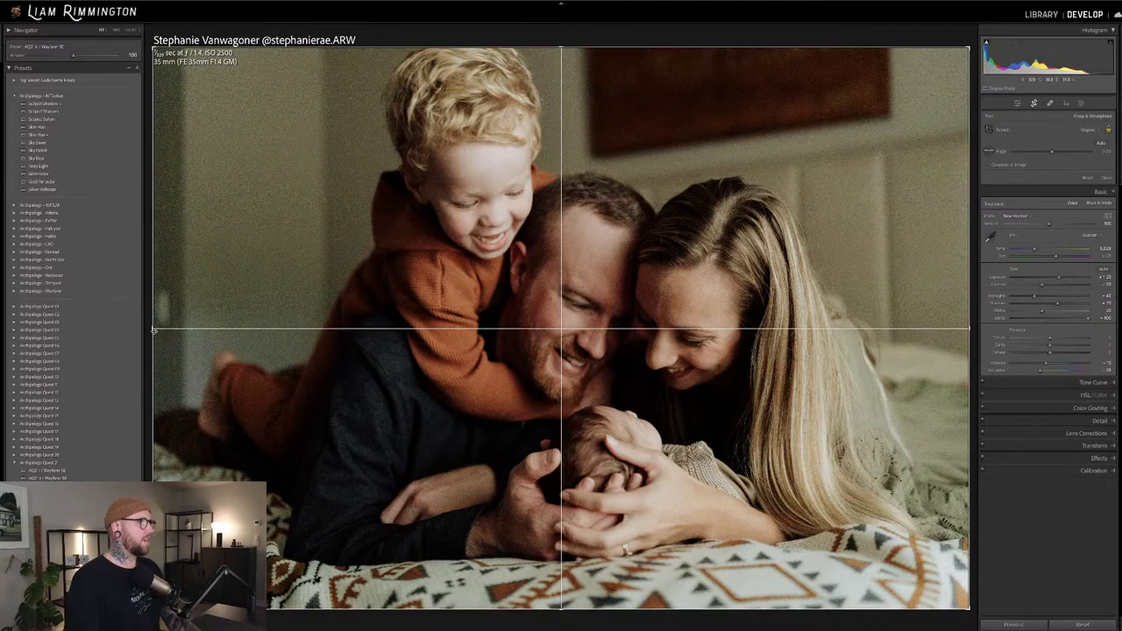
drag(153, 328, 170, 330)
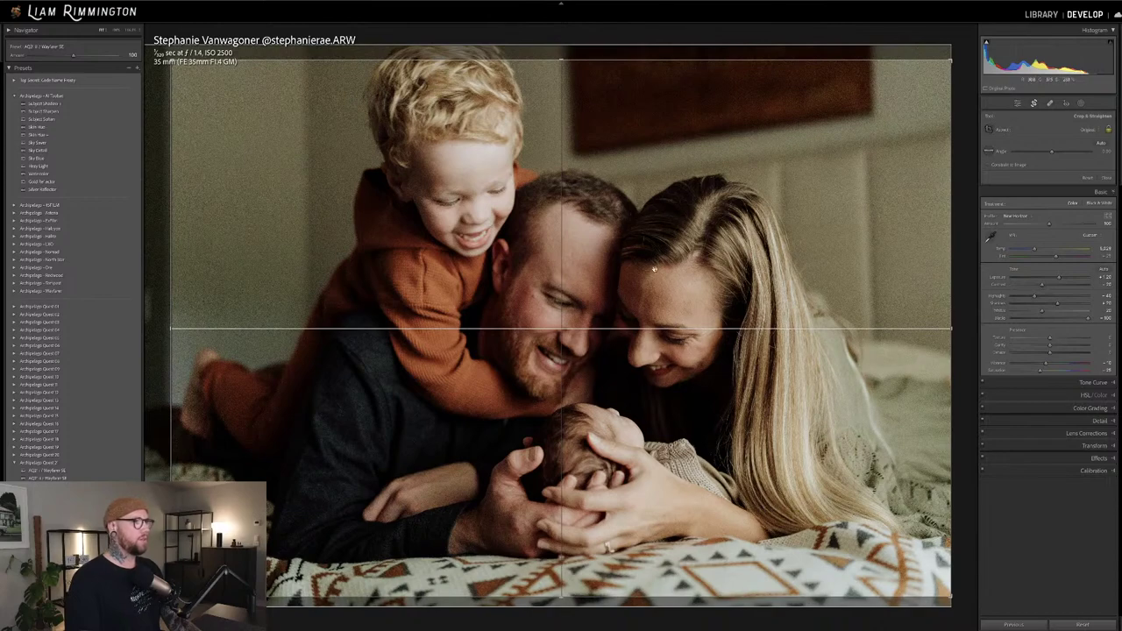
key(Return)
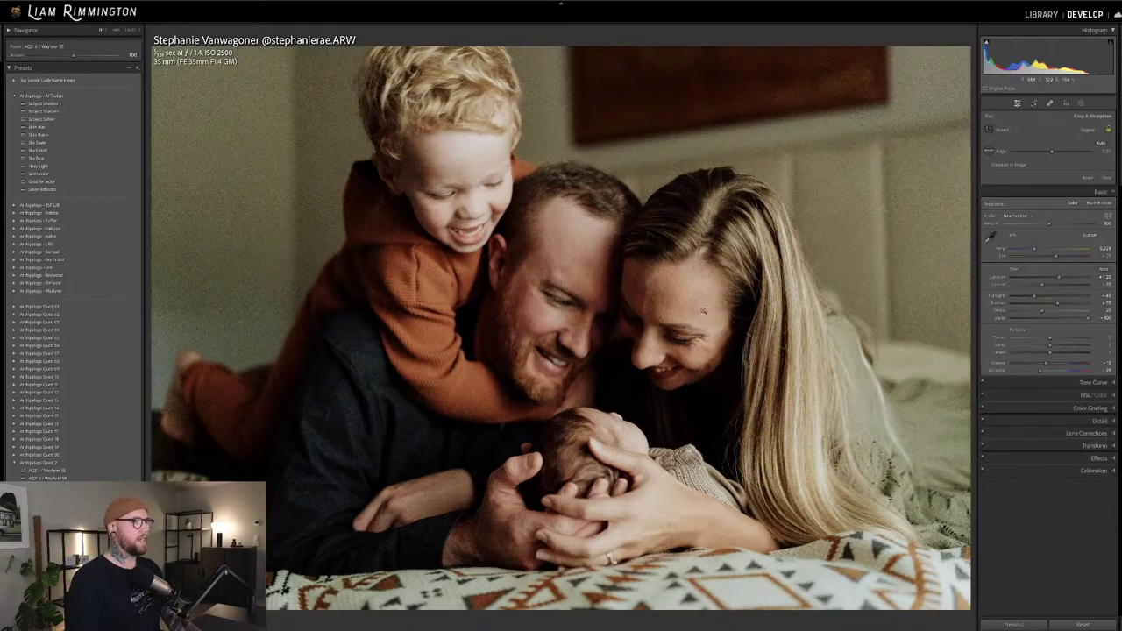
key(r)
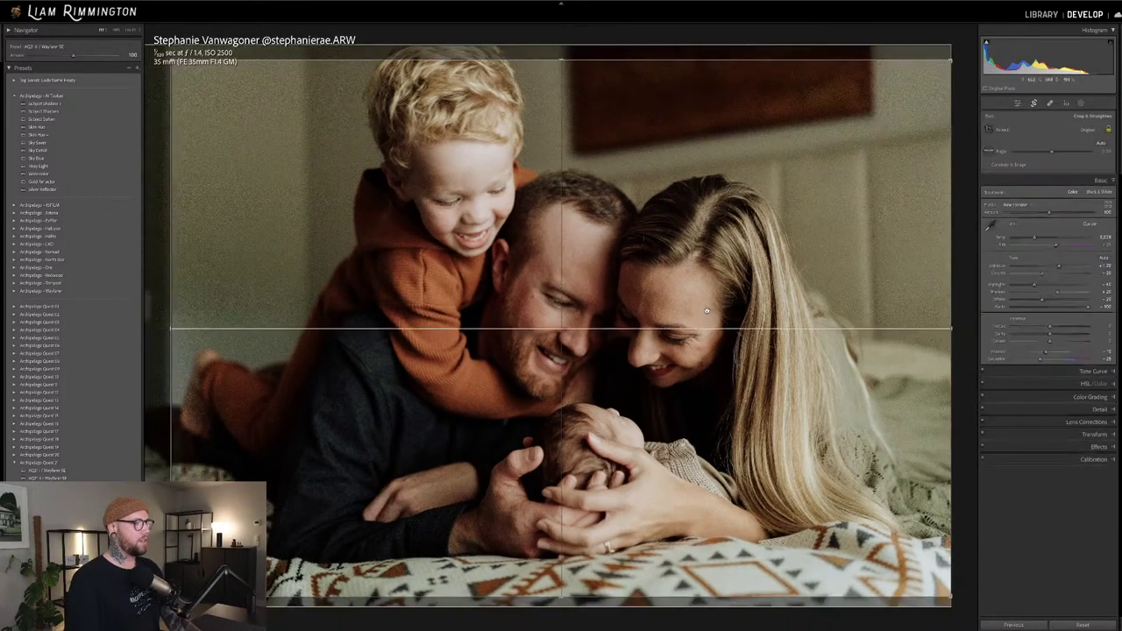
key(Return)
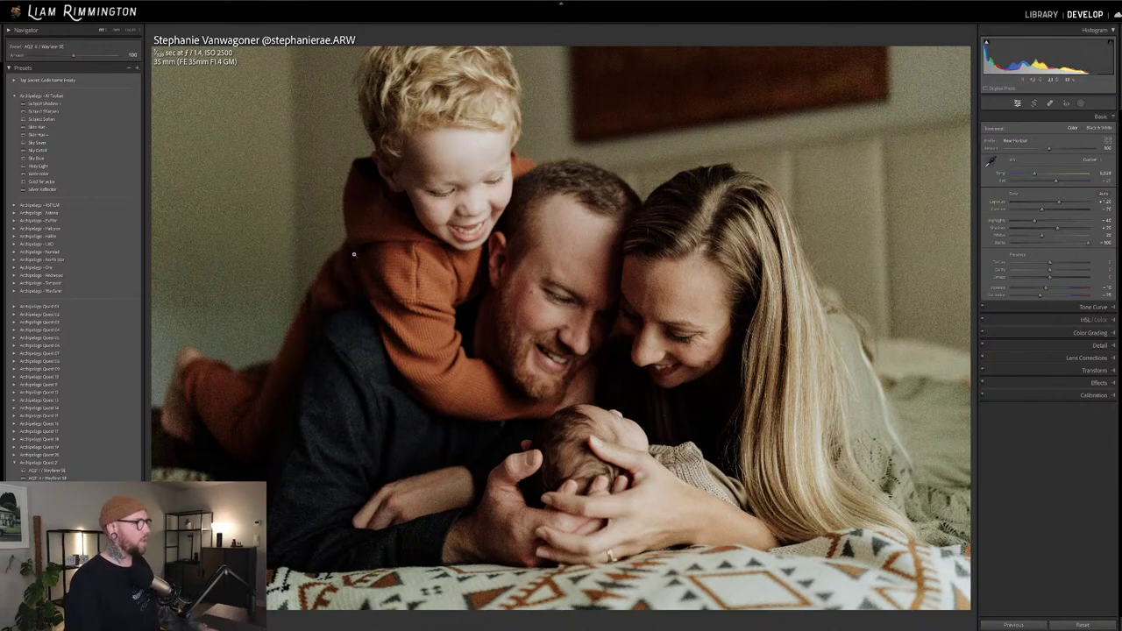
Review the photo's existing subject and background masks, then close the Masking panel
click(1081, 102)
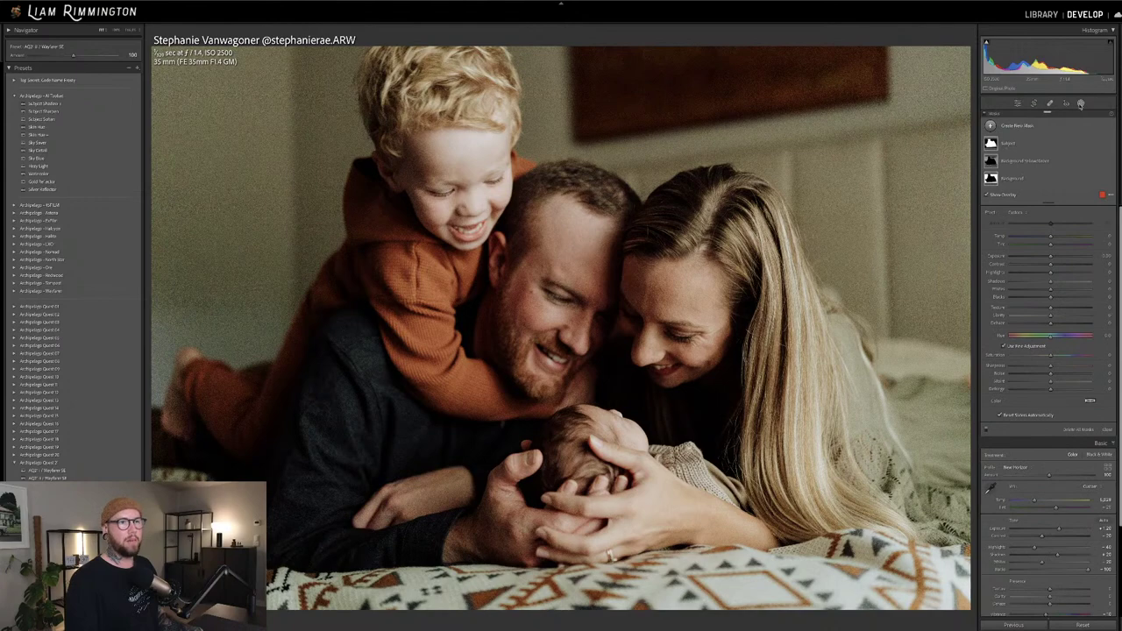
click(1081, 103)
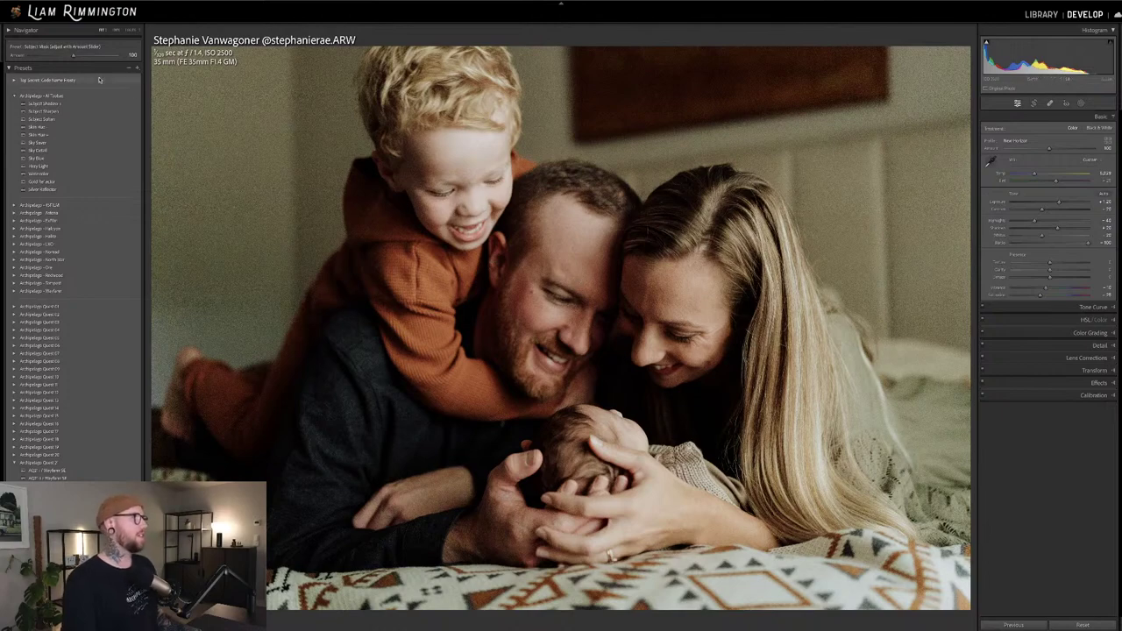
Strengthen the Subject Mask preset to about 170 and switch to the Background Mask preset
click(73, 56)
drag(72, 57, 110, 62)
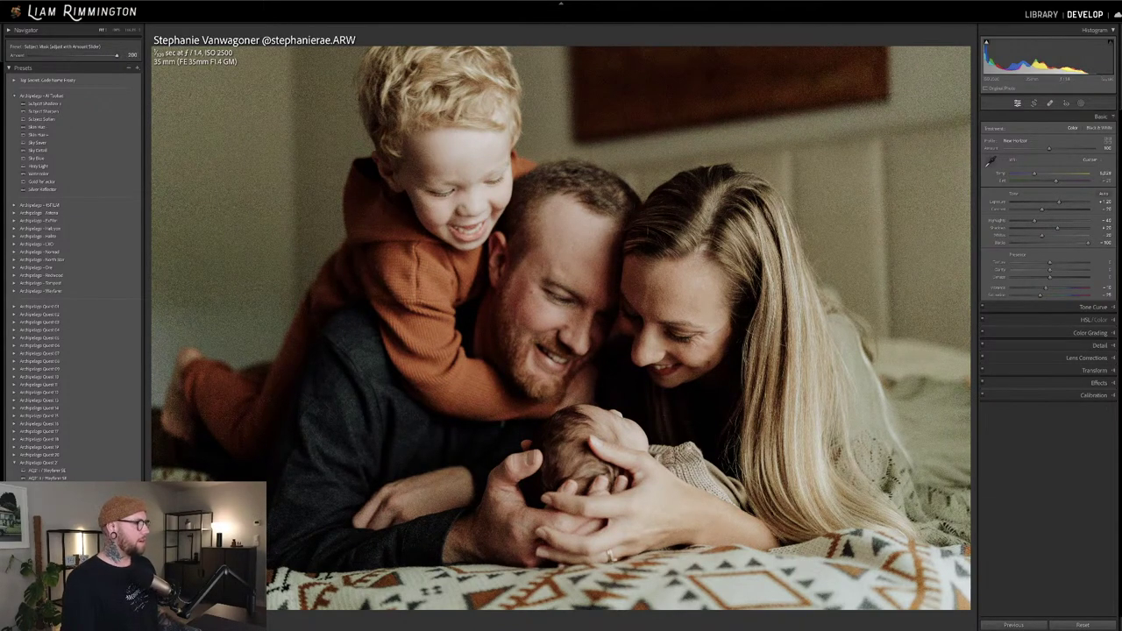
drag(75, 56, 41, 64)
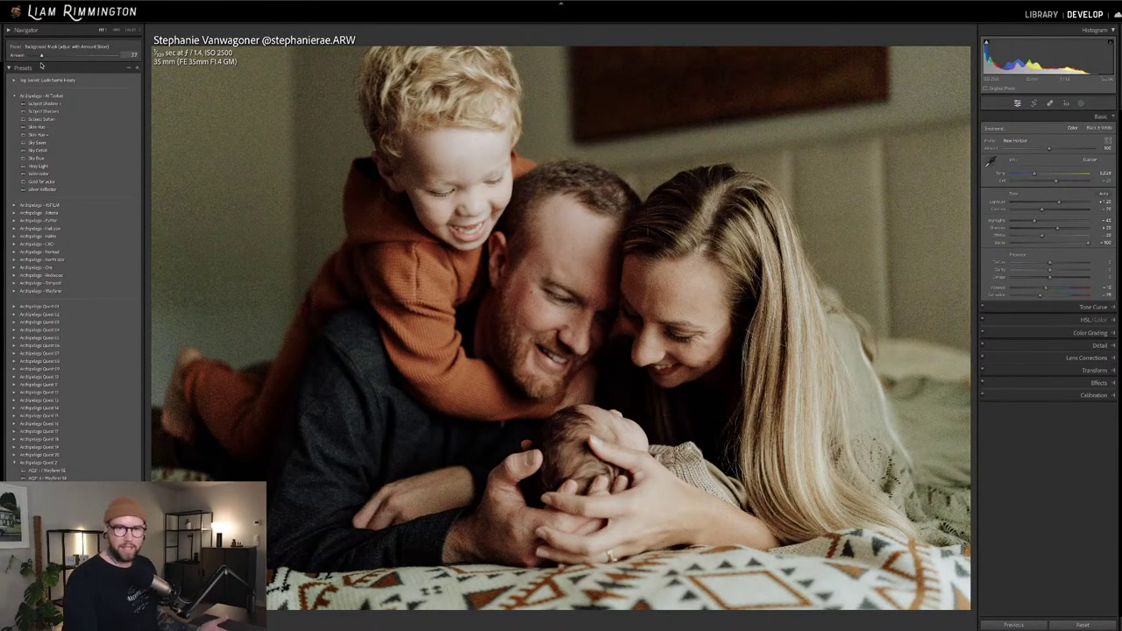
Tune the Background Mask preset's amount, then make the blanket and skin less orange
drag(41, 65, 43, 66)
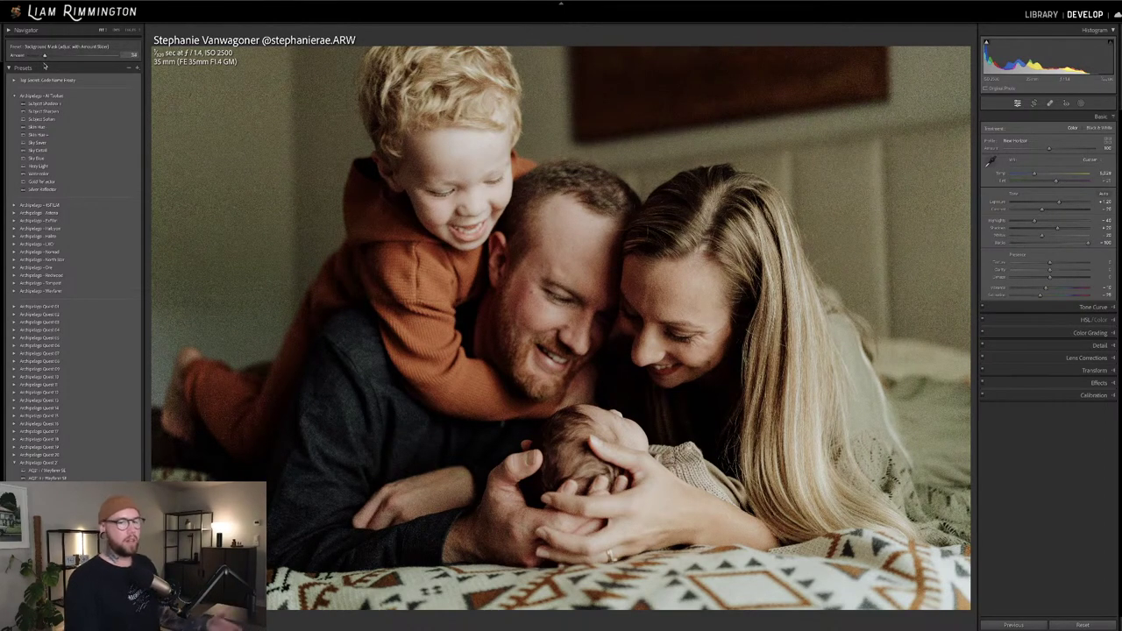
mouse_move(43, 66)
mouse_down()
mouse_move(76, 62)
mouse_move(30, 62)
mouse_up()
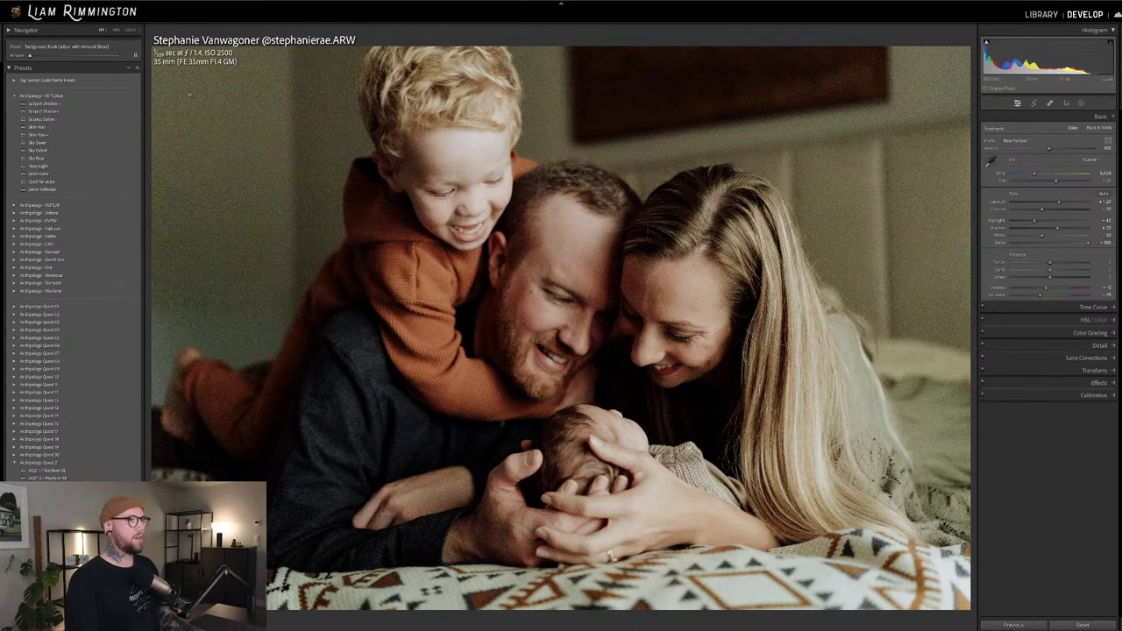
double_click(20, 56)
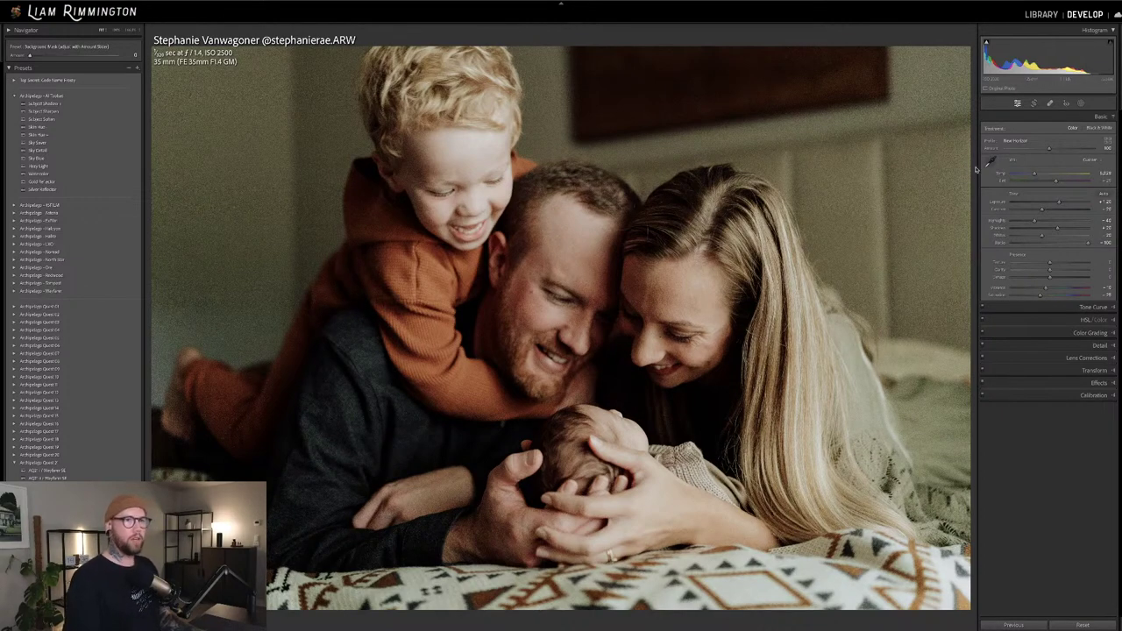
drag(1050, 150, 1082, 160)
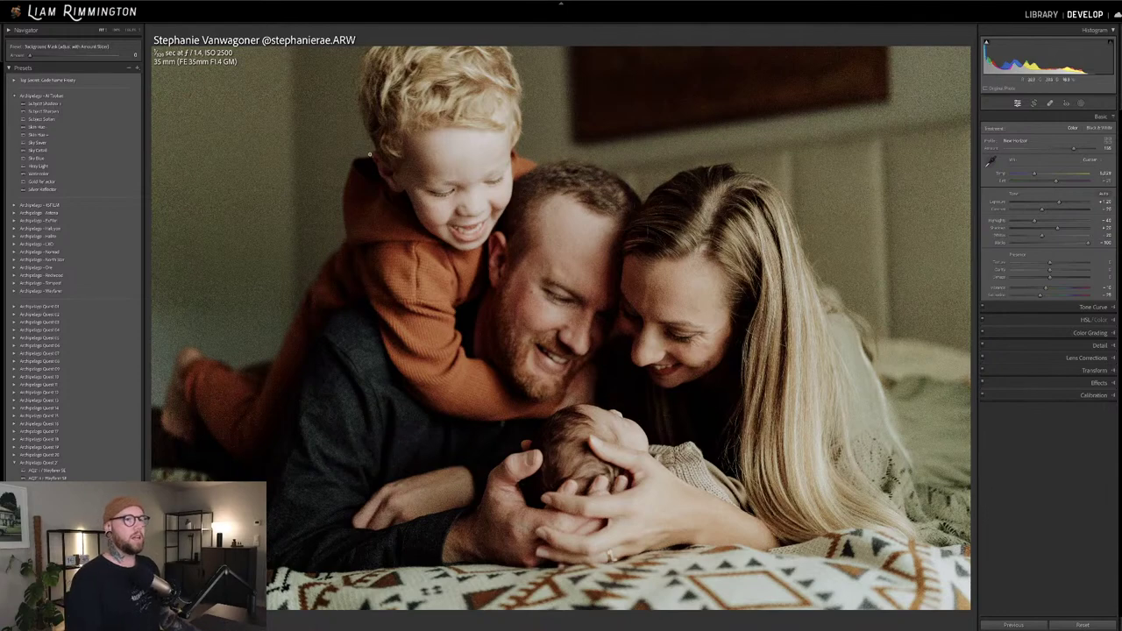
Create a new mask covering the photo's background
click(1081, 103)
click(1021, 125)
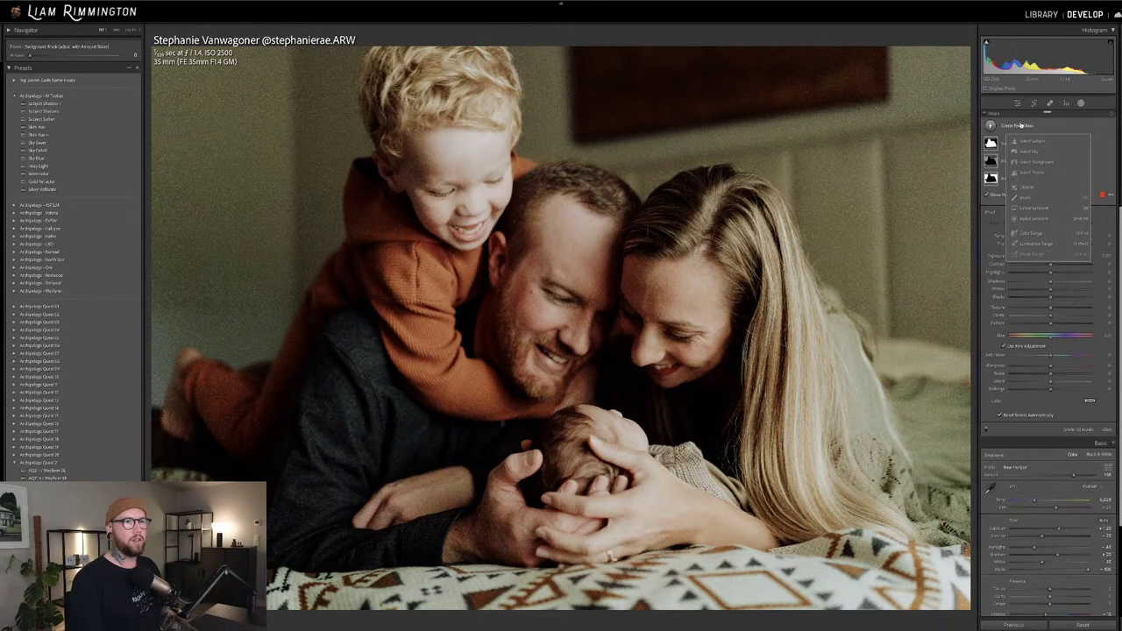
click(1036, 163)
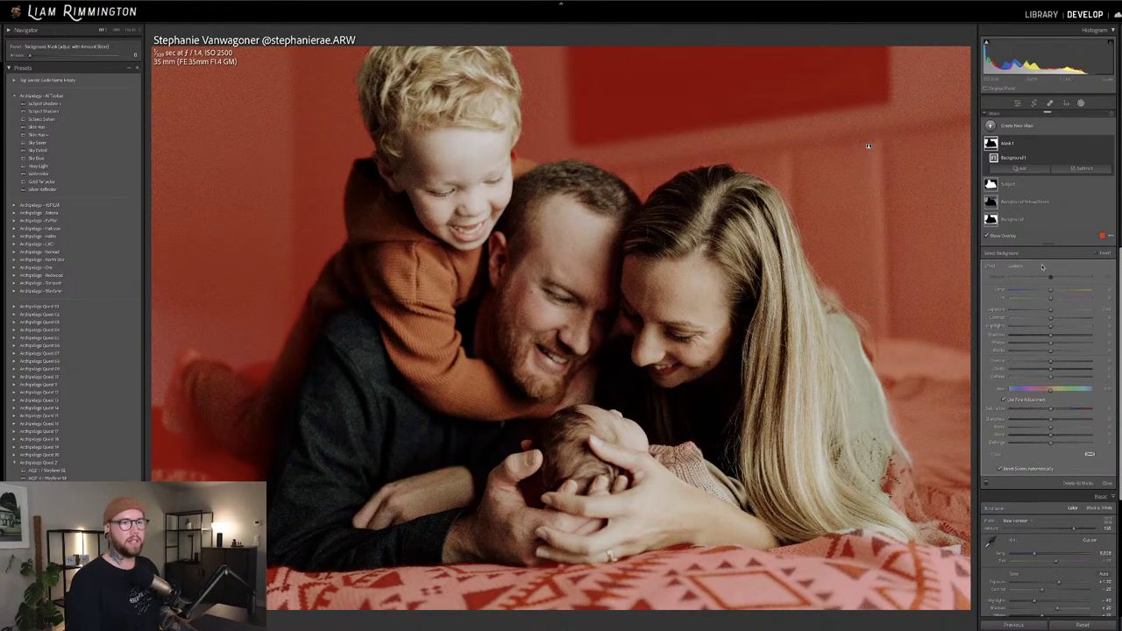
Nudge the background mask's tint and temperature, raise its moiré to about 47, and exit masking
drag(1052, 299, 1054, 300)
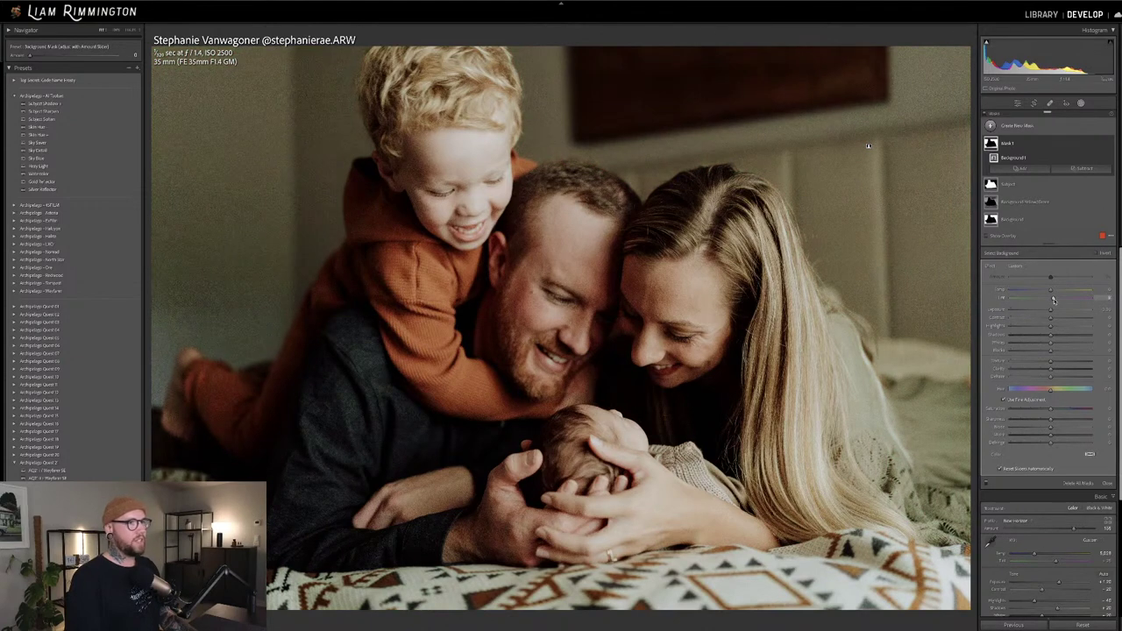
drag(1051, 294, 1051, 294)
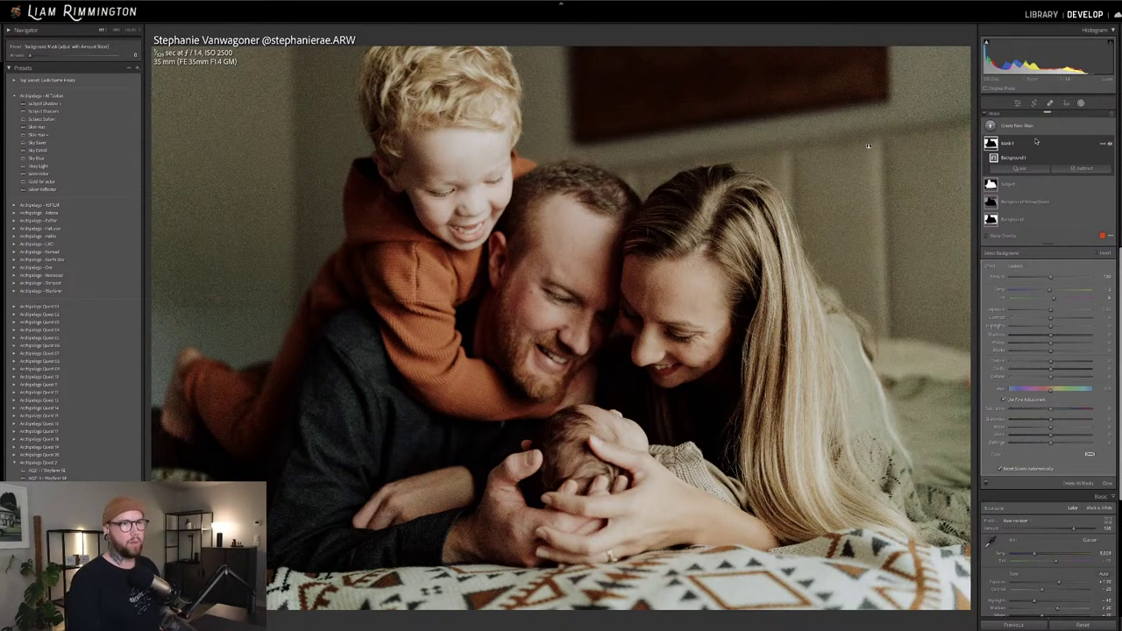
drag(1051, 435, 1068, 436)
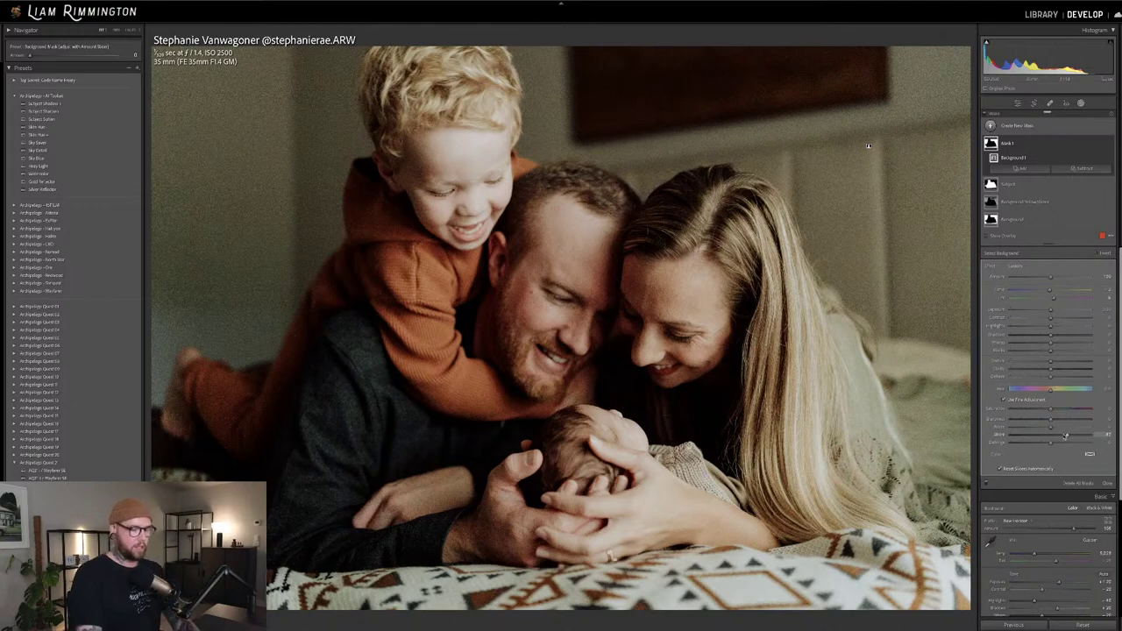
key(shift+w)
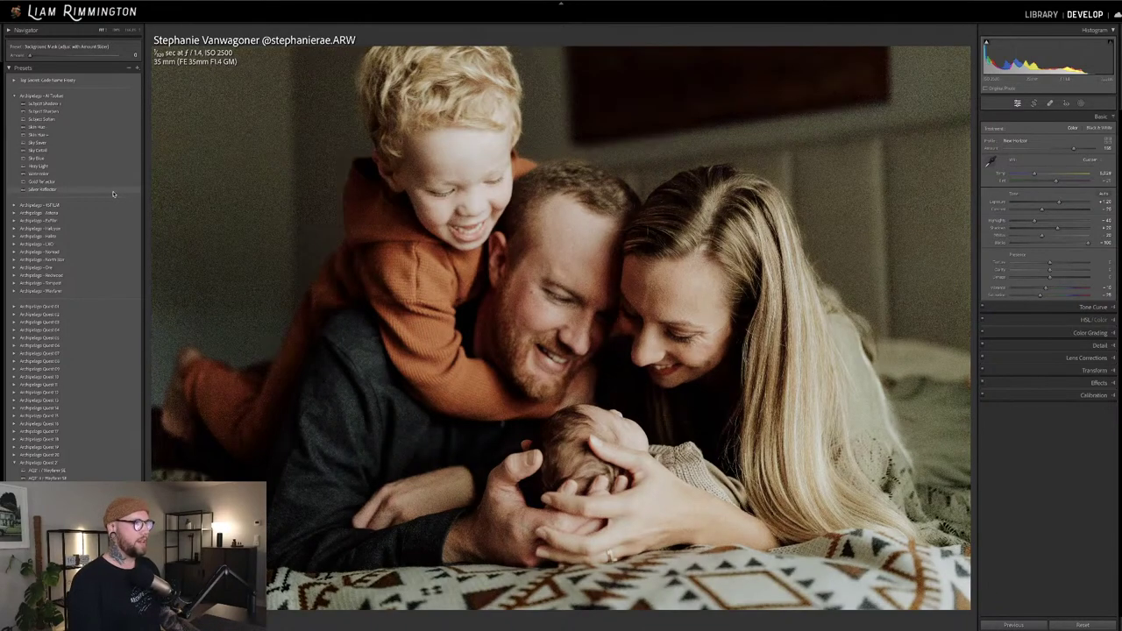
Apply the Silver Reflector preset at reduced strength and bring the masks list back up
click(53, 189)
drag(75, 55, 55, 67)
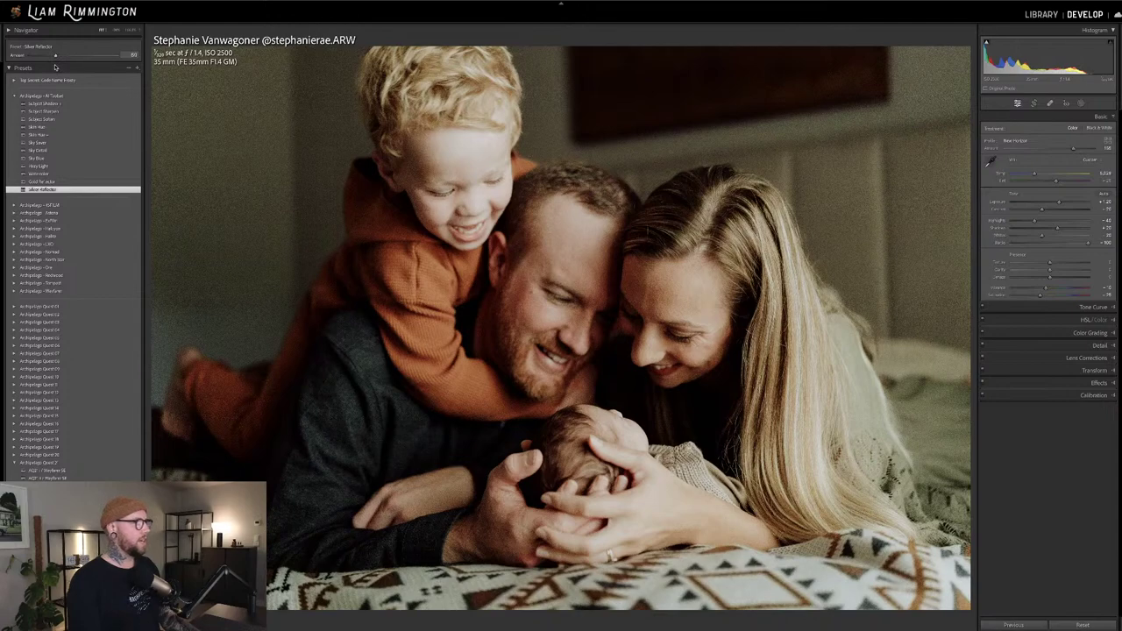
click(1082, 104)
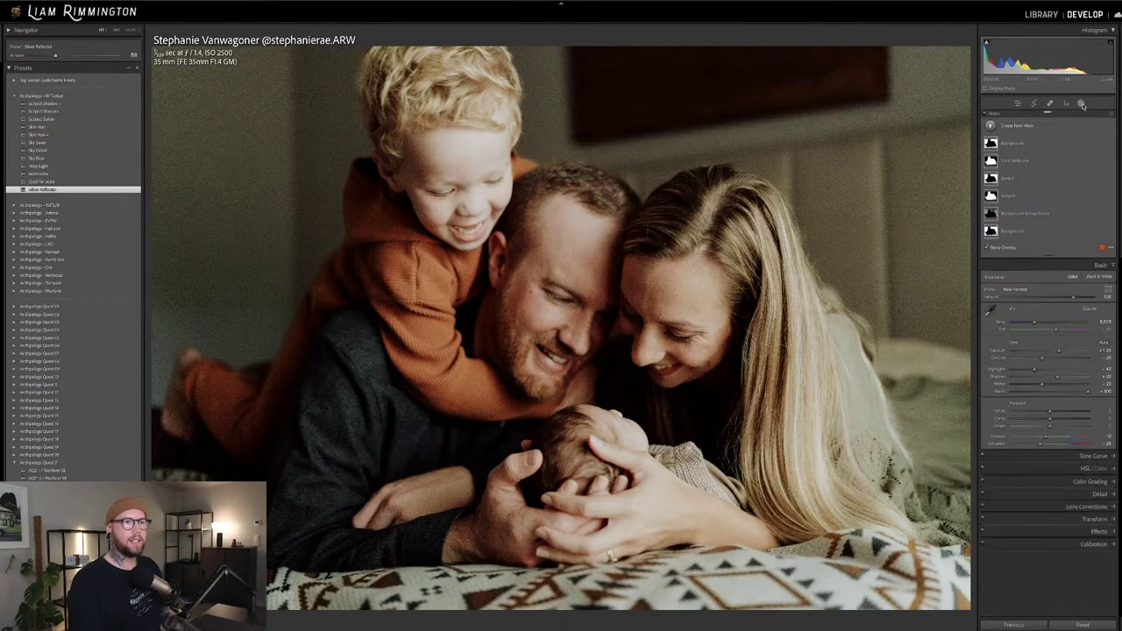
Mask the young boy as Person 1 and pull his highlights down to about -37
click(1020, 127)
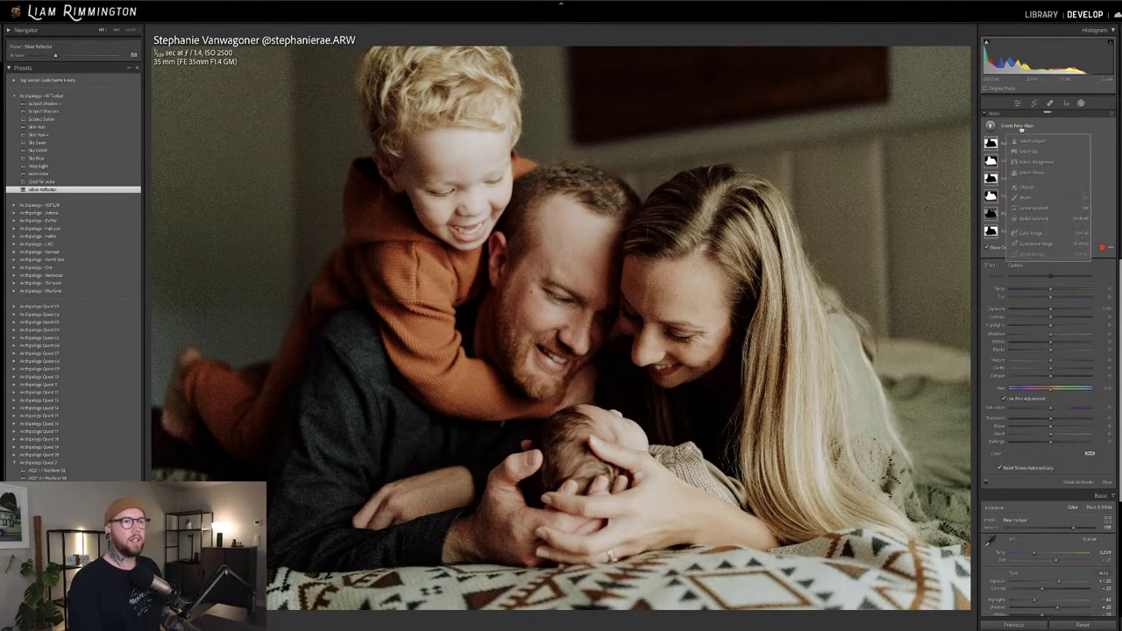
click(1039, 174)
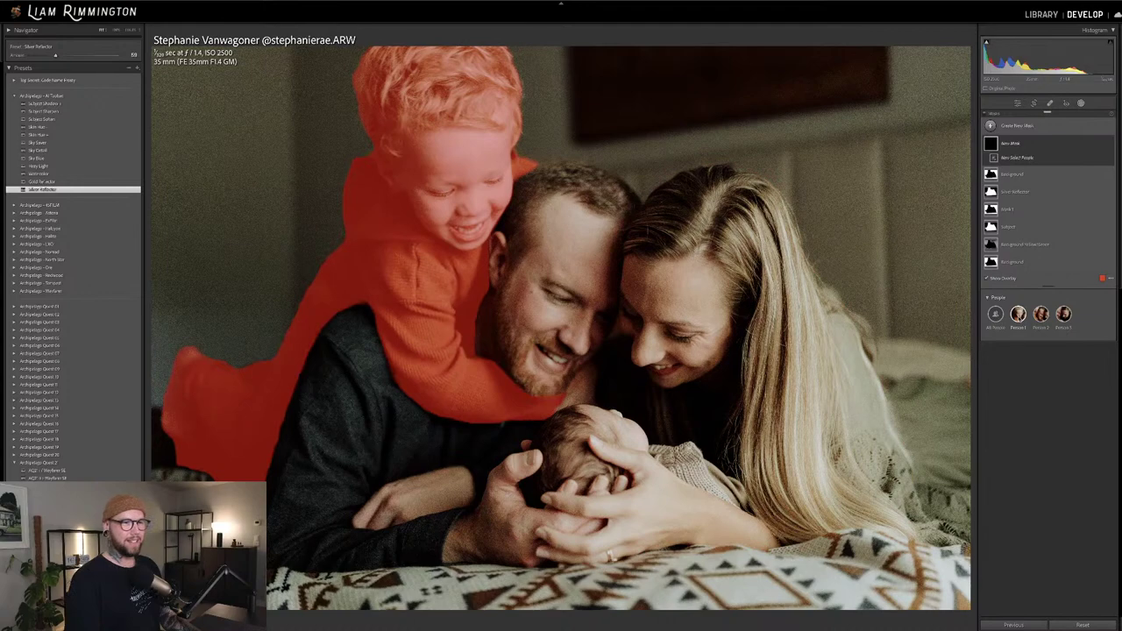
click(1018, 316)
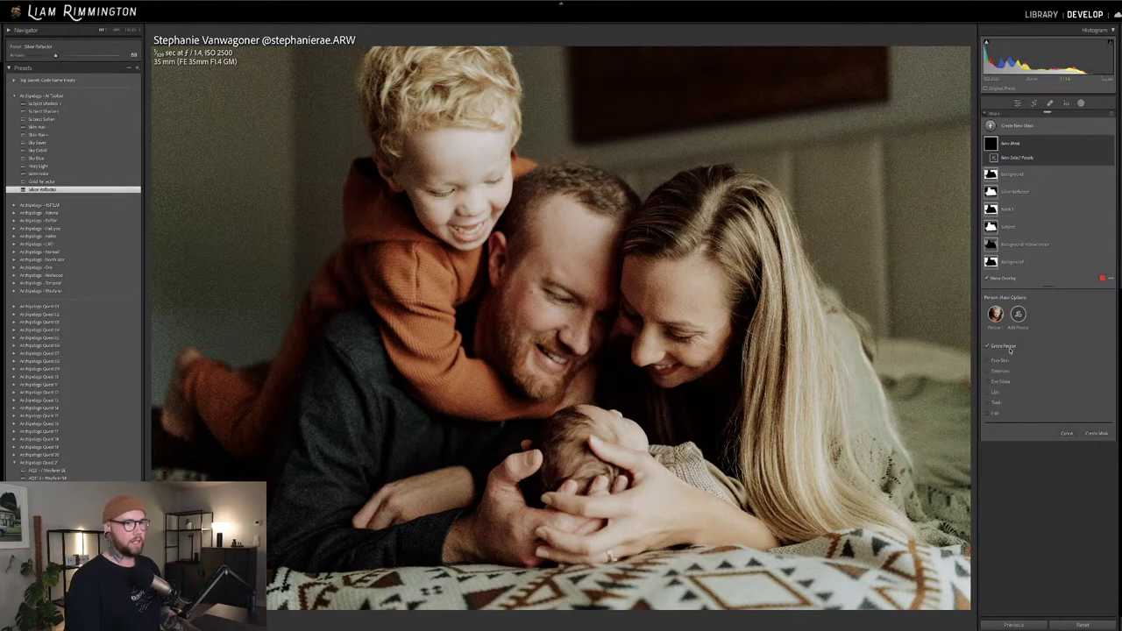
click(1098, 435)
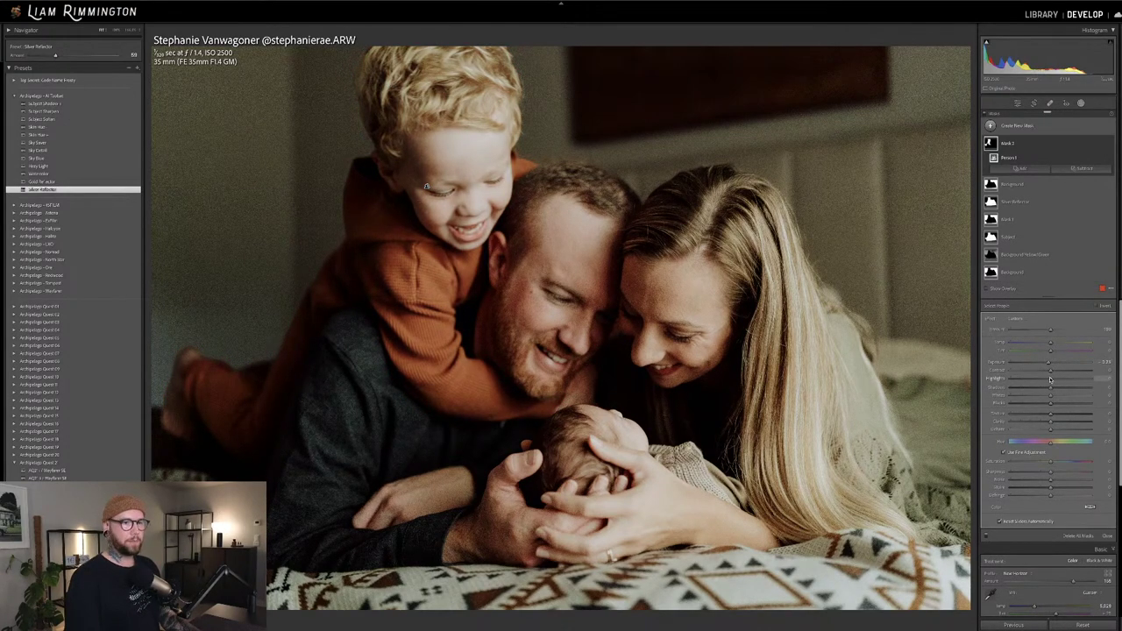
drag(1051, 381, 1039, 384)
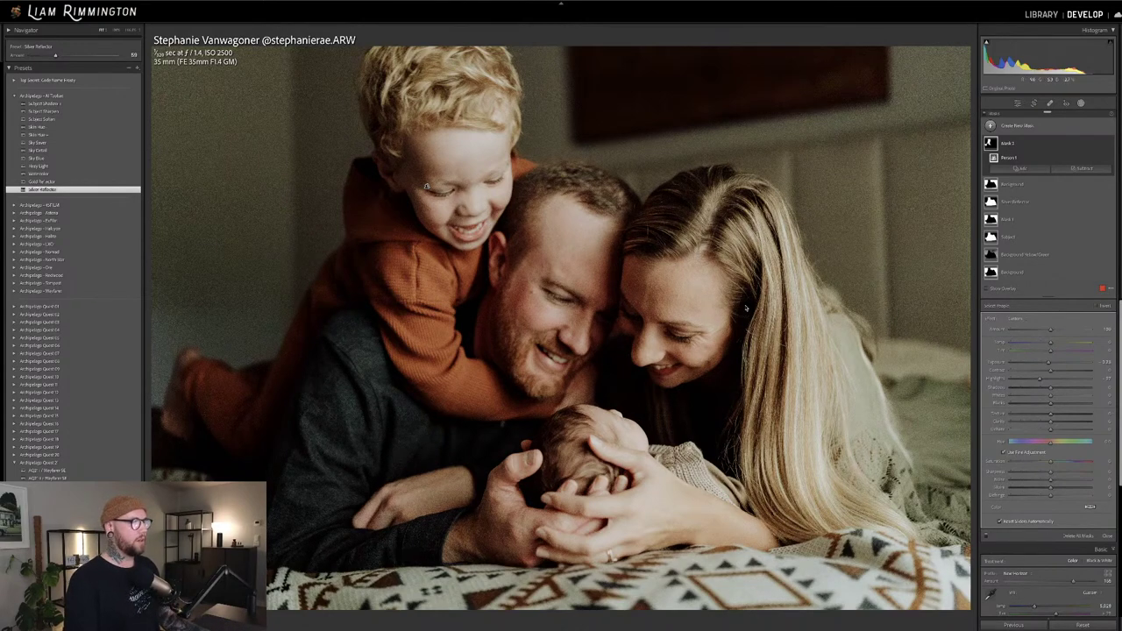
click(1010, 142)
Mask the father as Person 2, nudge its exposure, and return to the basic adjustments
click(1009, 127)
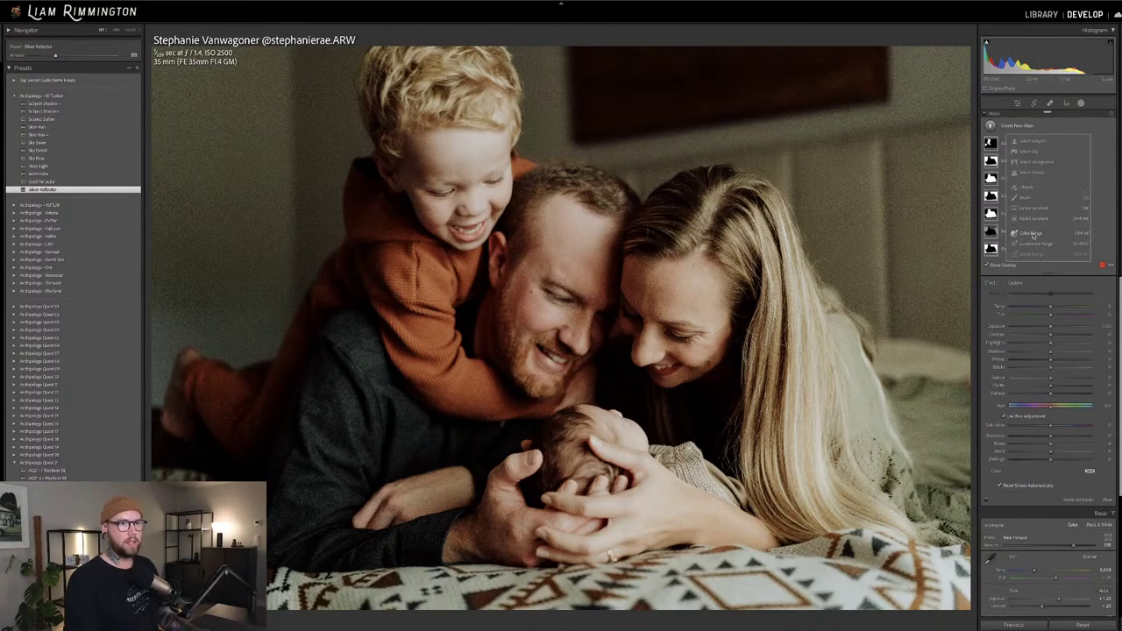
click(1032, 172)
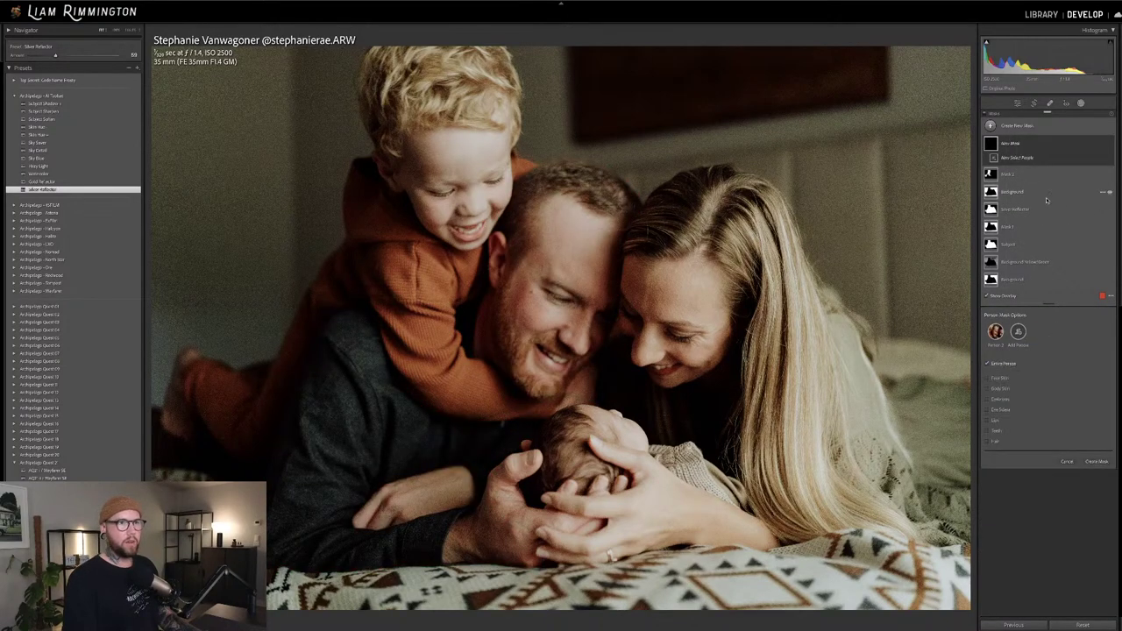
click(1098, 462)
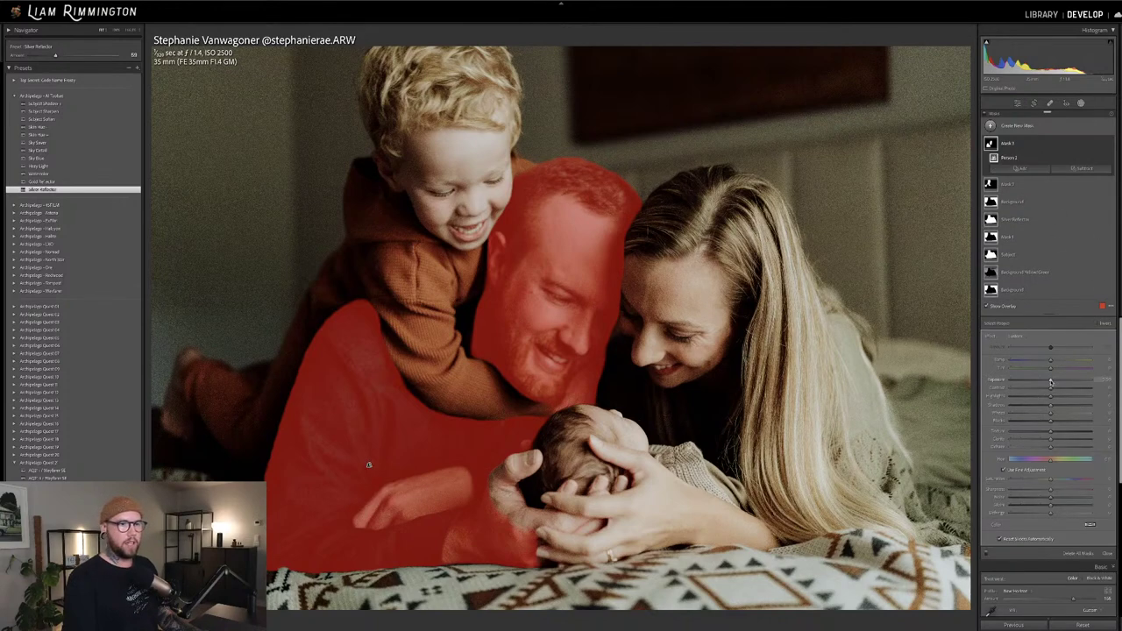
click(1053, 383)
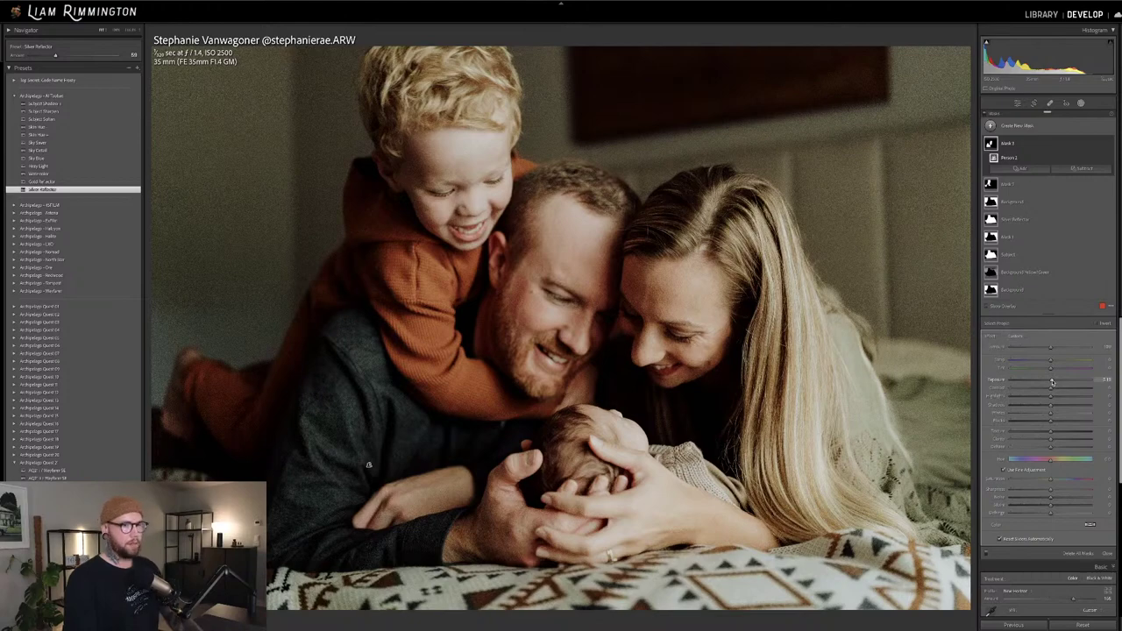
click(1017, 103)
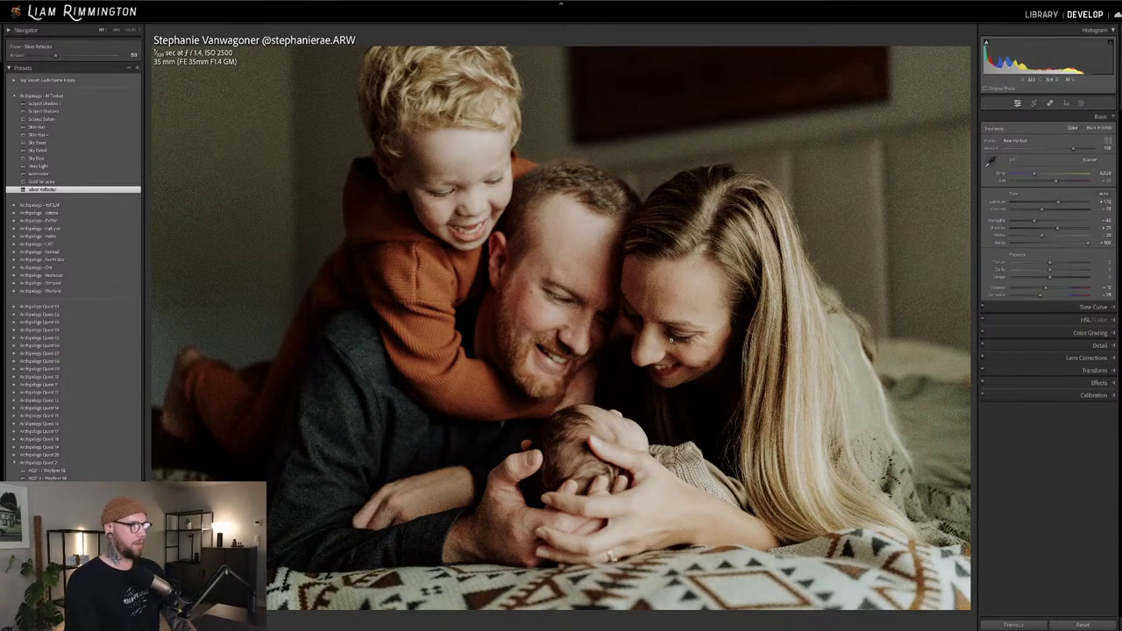
key(backslash)
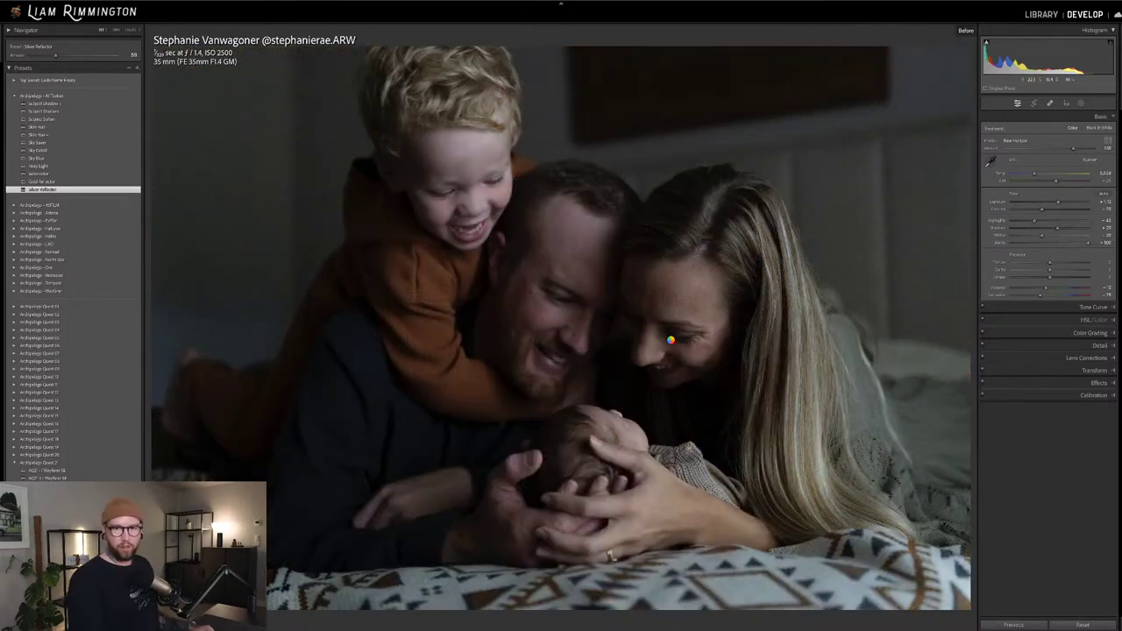
key(backslash)
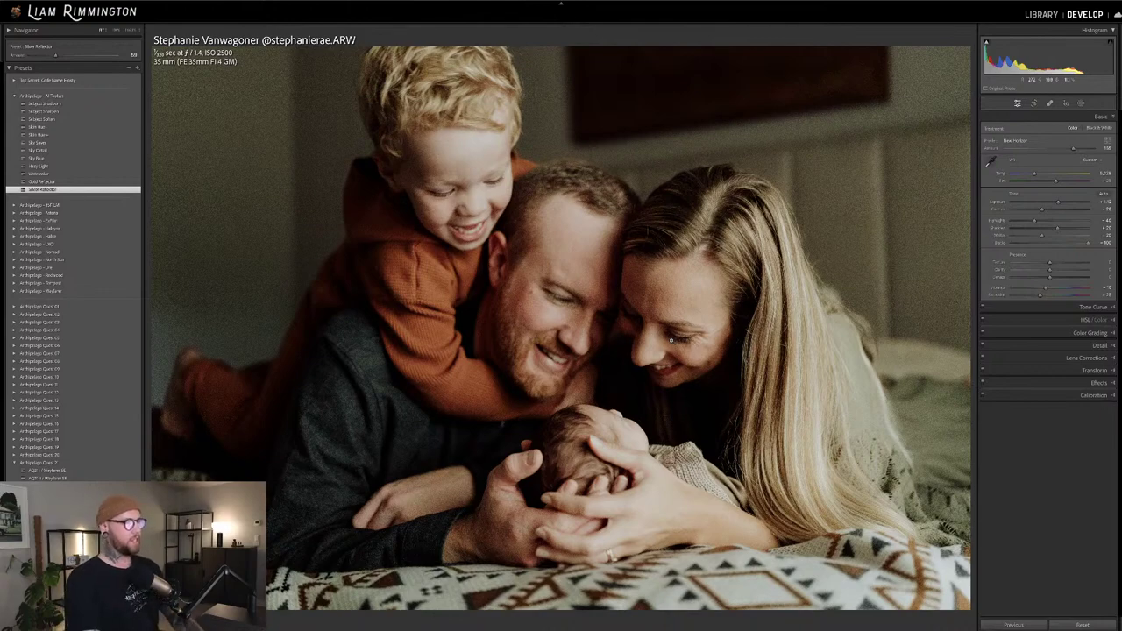
key(y)
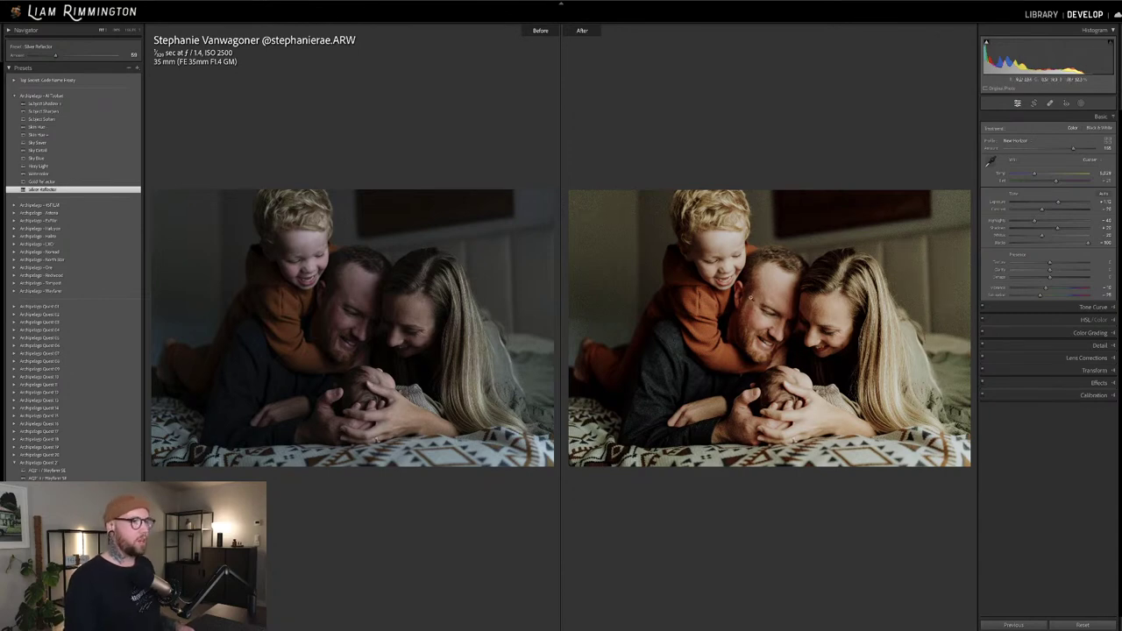
key(y)
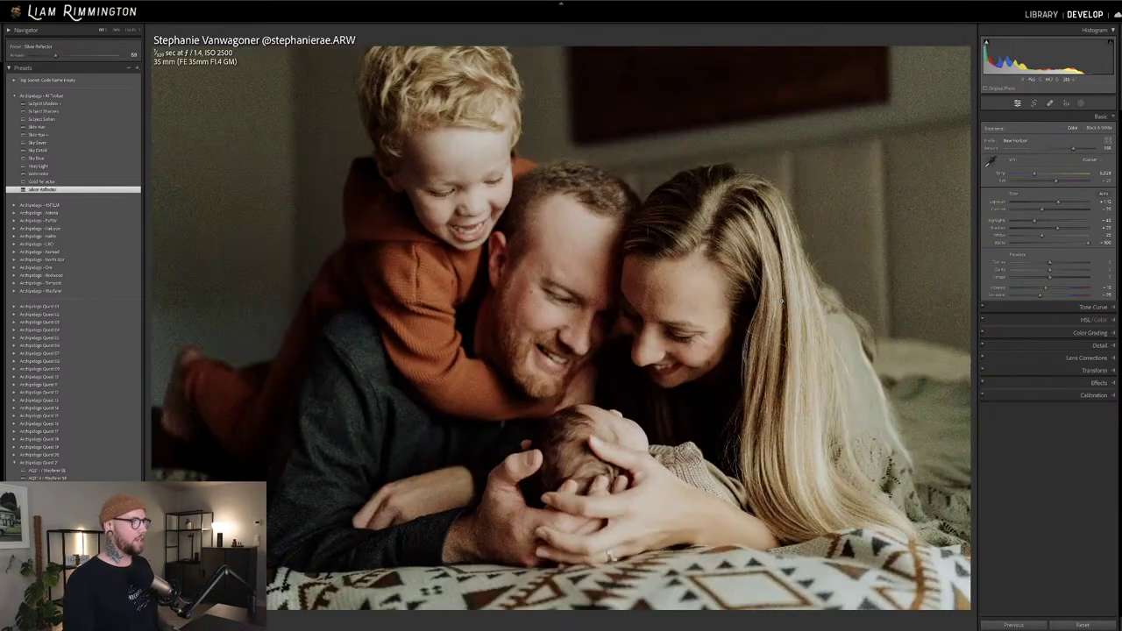
key(backslash)
key(backslash)
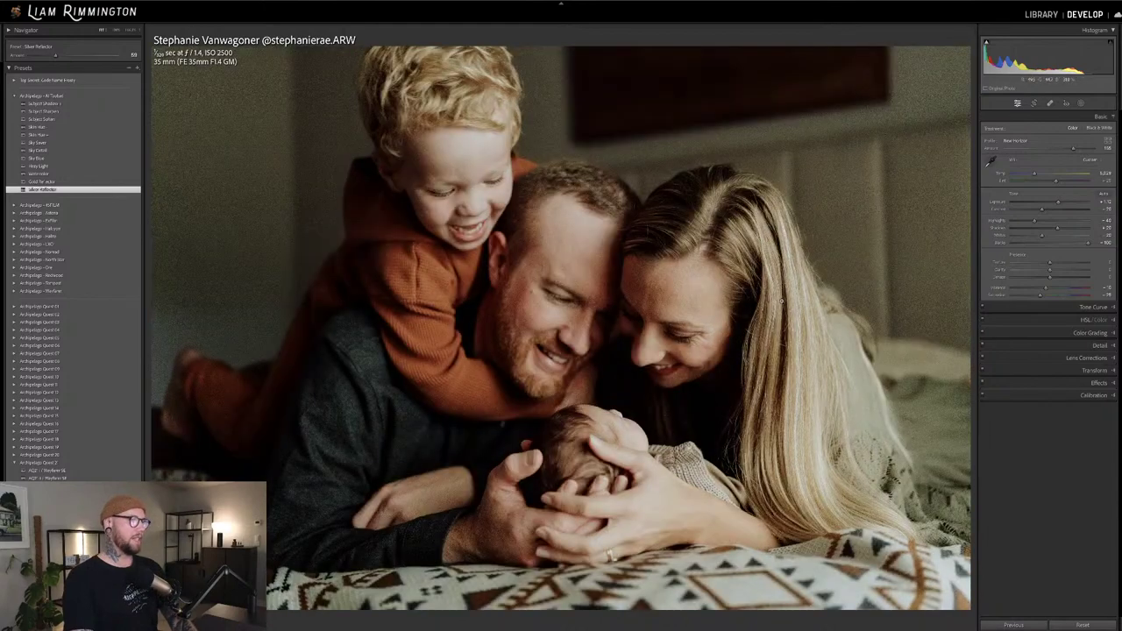
key(backslash)
key(backslash)
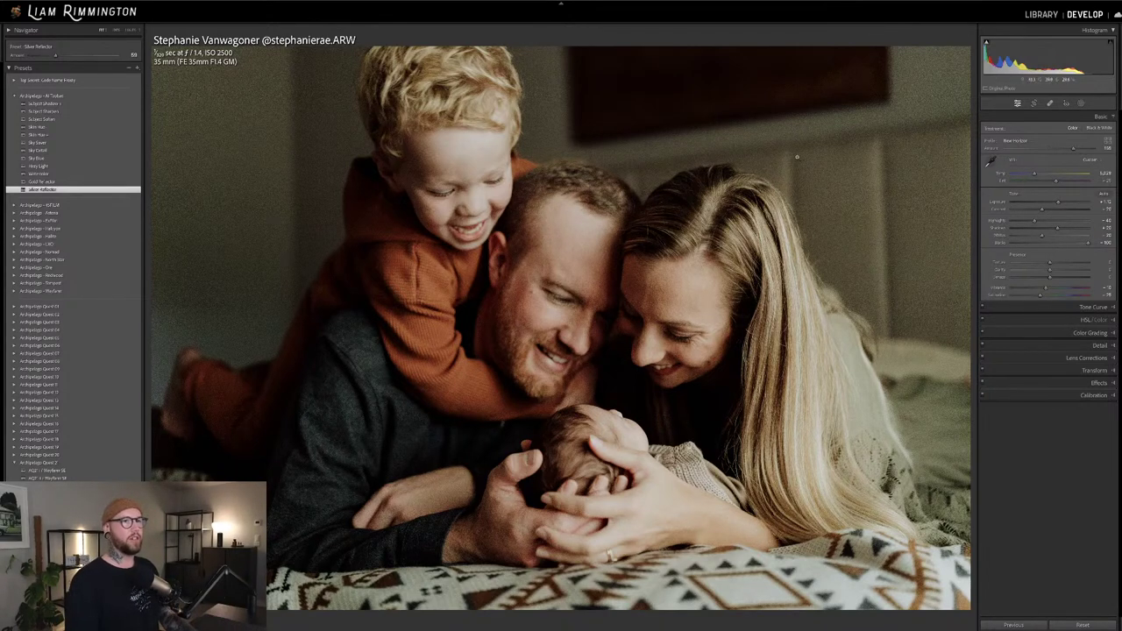
Open the Masks panel and show the menu of new mask types for the family photo
click(1083, 103)
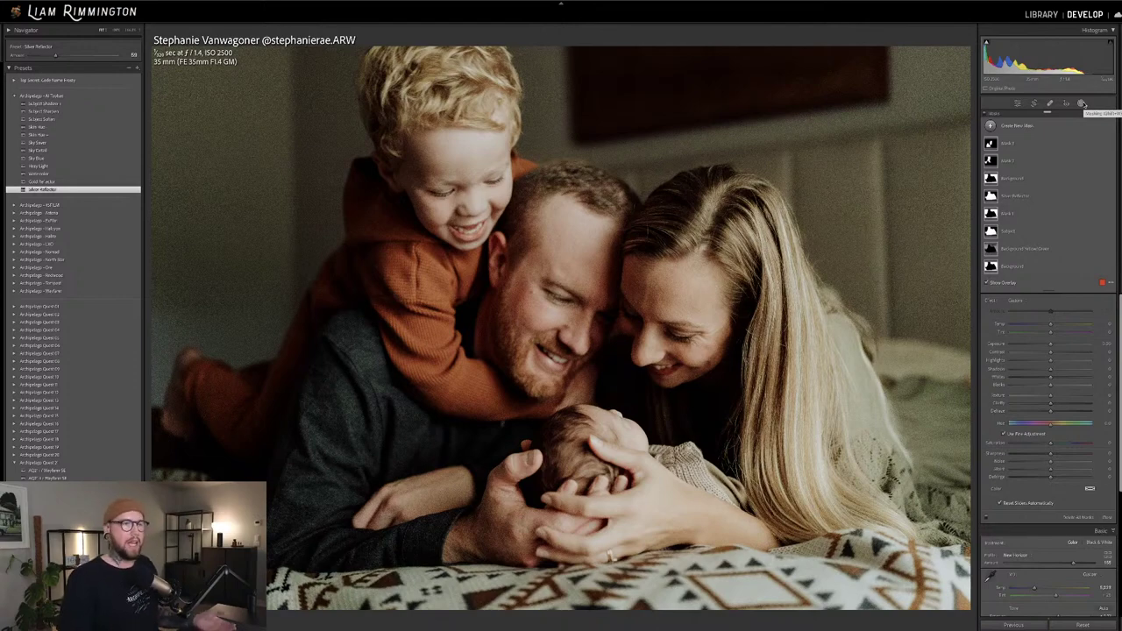
click(1022, 126)
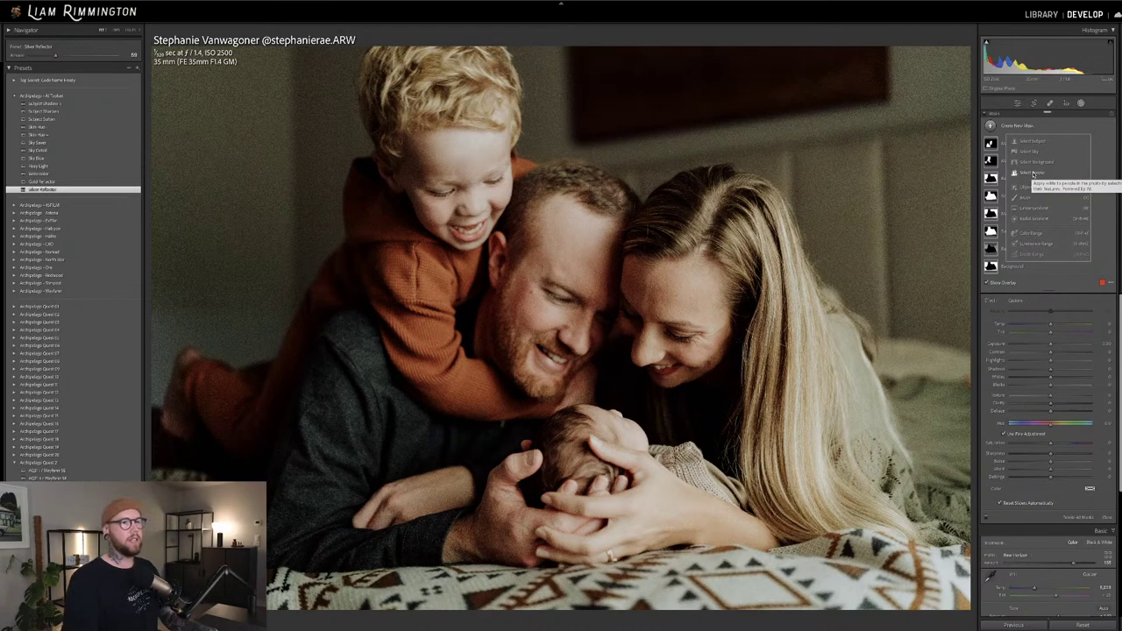
Add a Select People mask for Person 3, extend it to All People, then exit masking
click(1031, 173)
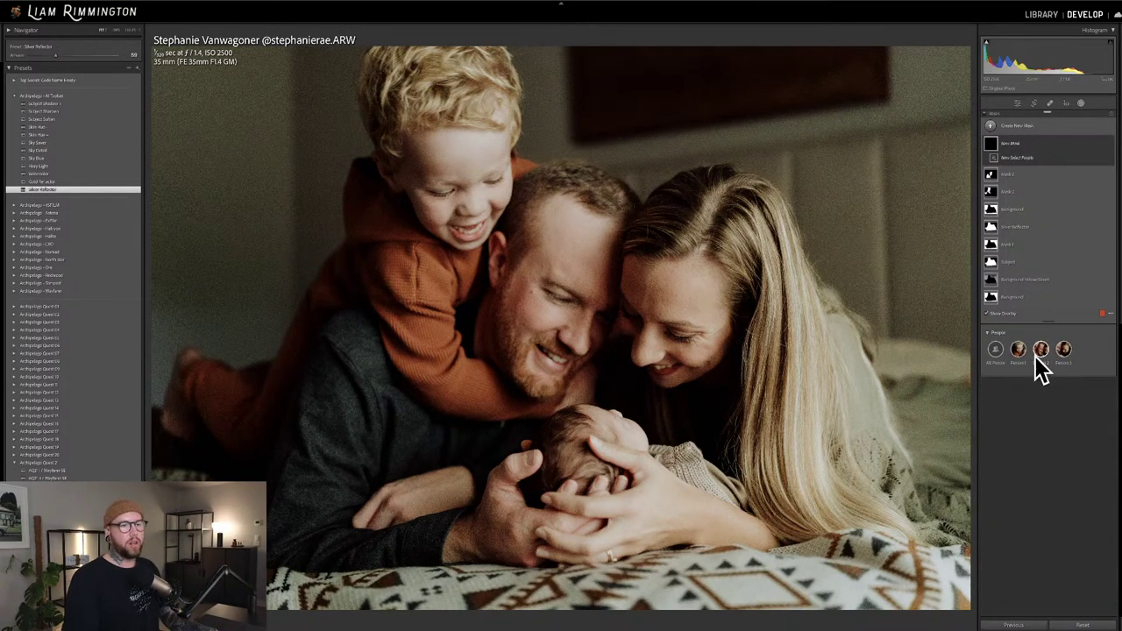
click(1063, 350)
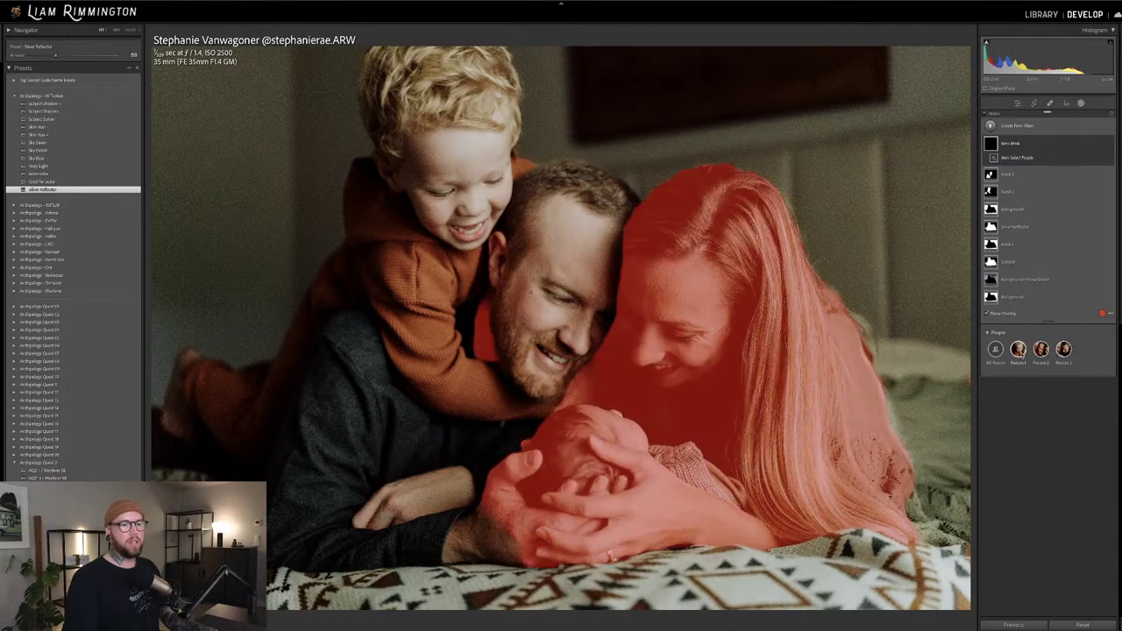
click(995, 349)
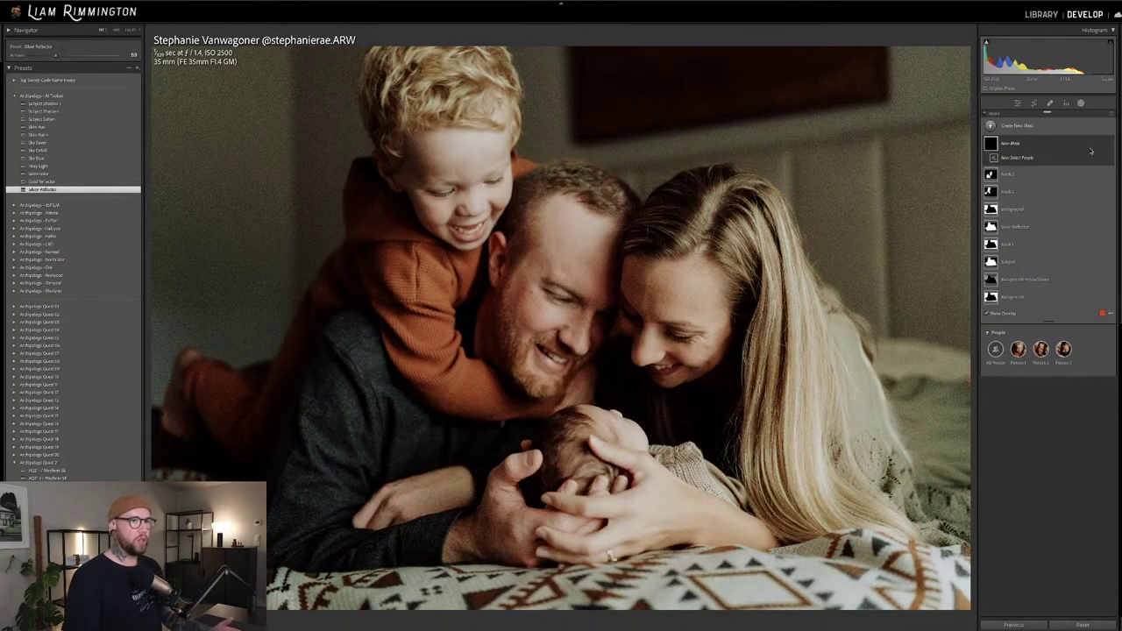
key(shift+w)
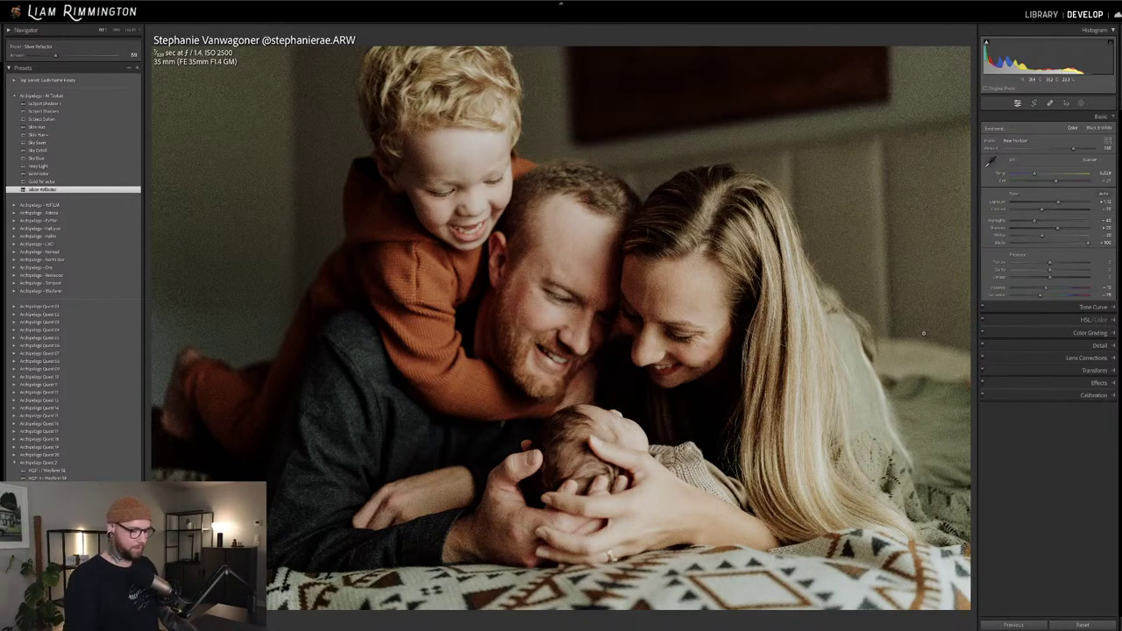
Advance to the next photo, showing the bride and groom by tall windows
key(Right)
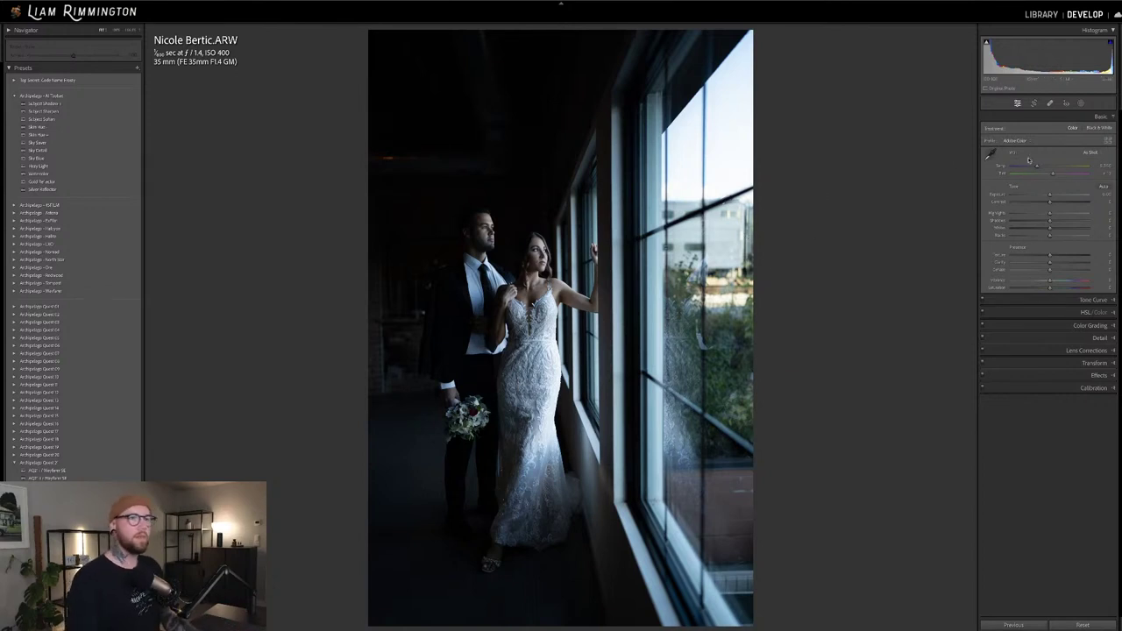
Warm the white balance, raise the exposure, and rotate the crop slightly to straighten the photo
drag(1037, 169, 1057, 169)
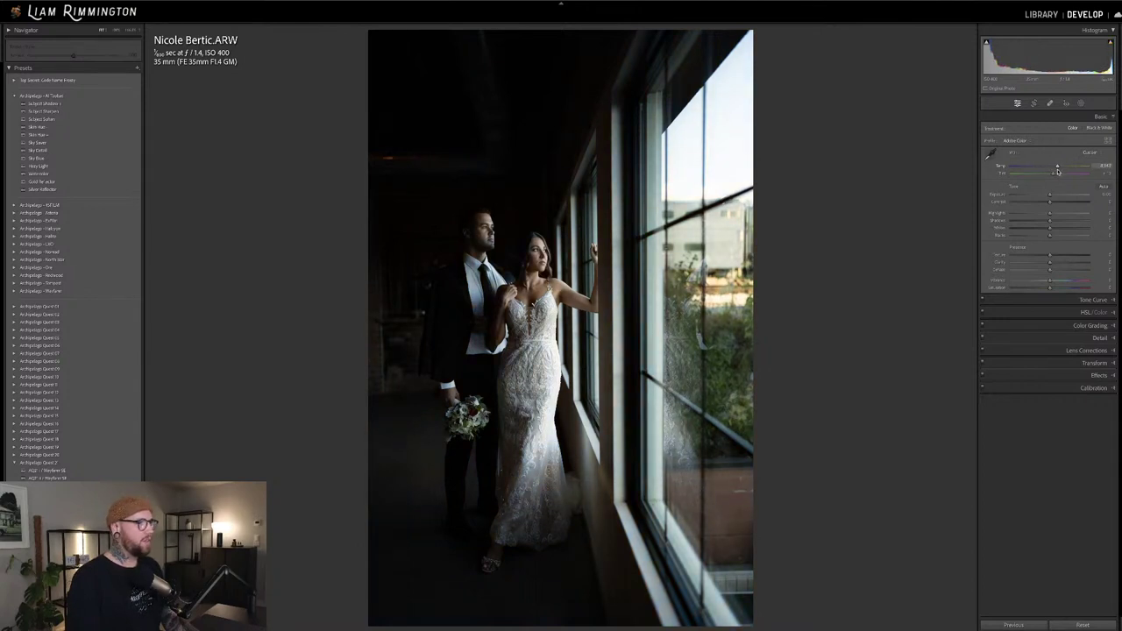
drag(1054, 66, 1068, 67)
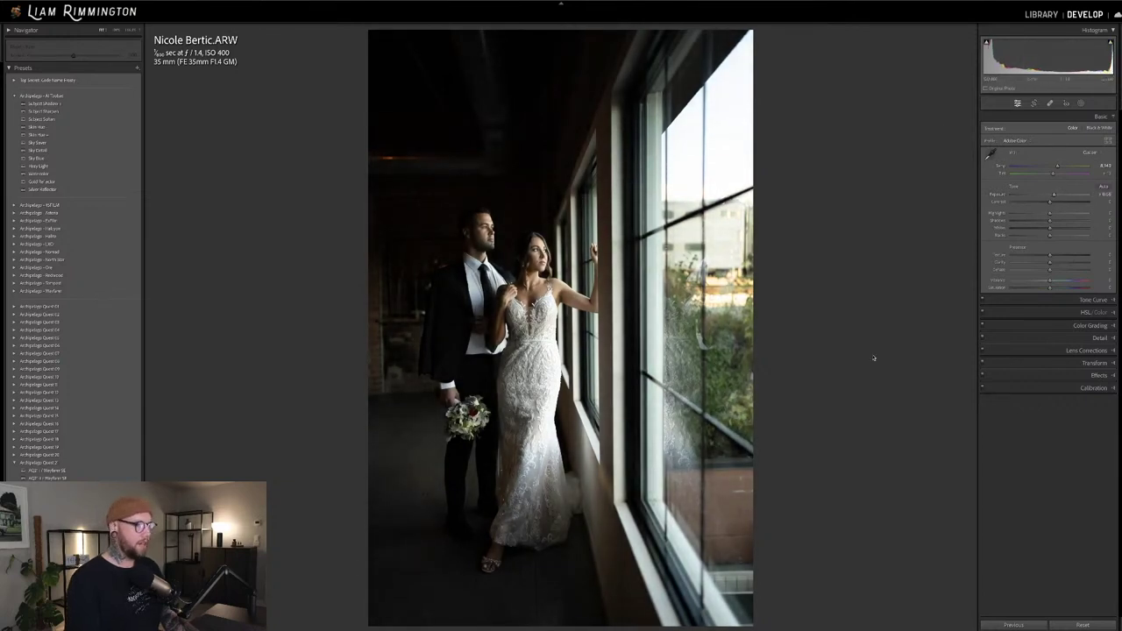
key(r)
drag(840, 284, 841, 285)
drag(842, 285, 842, 286)
Move the couple lower within the crop, checking the framing without the crop overlay
key(r)
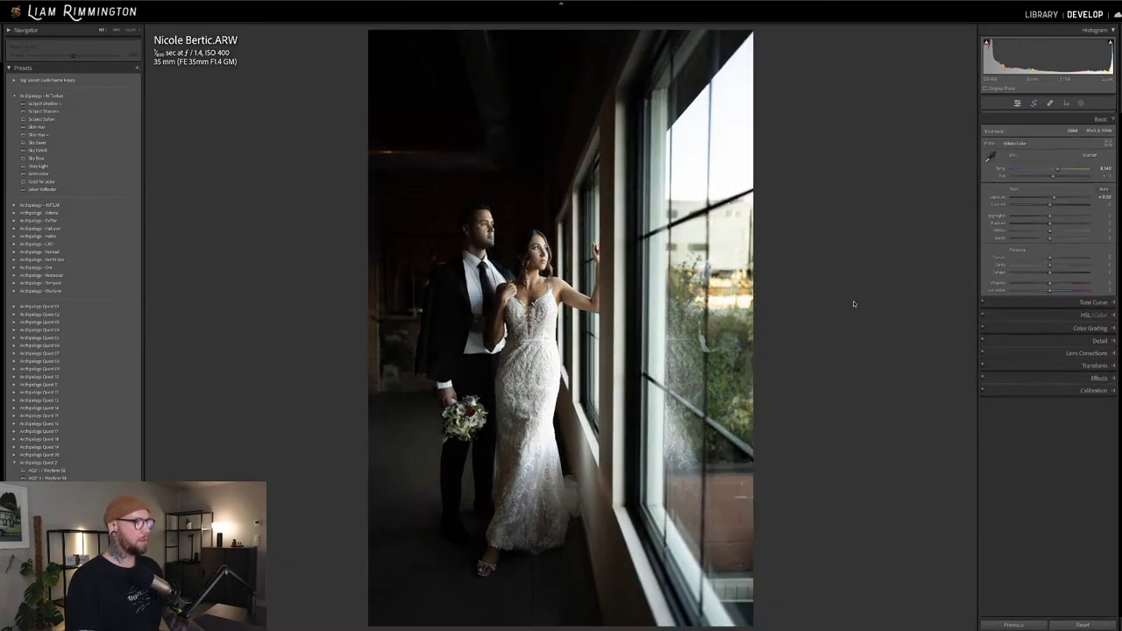
key(r)
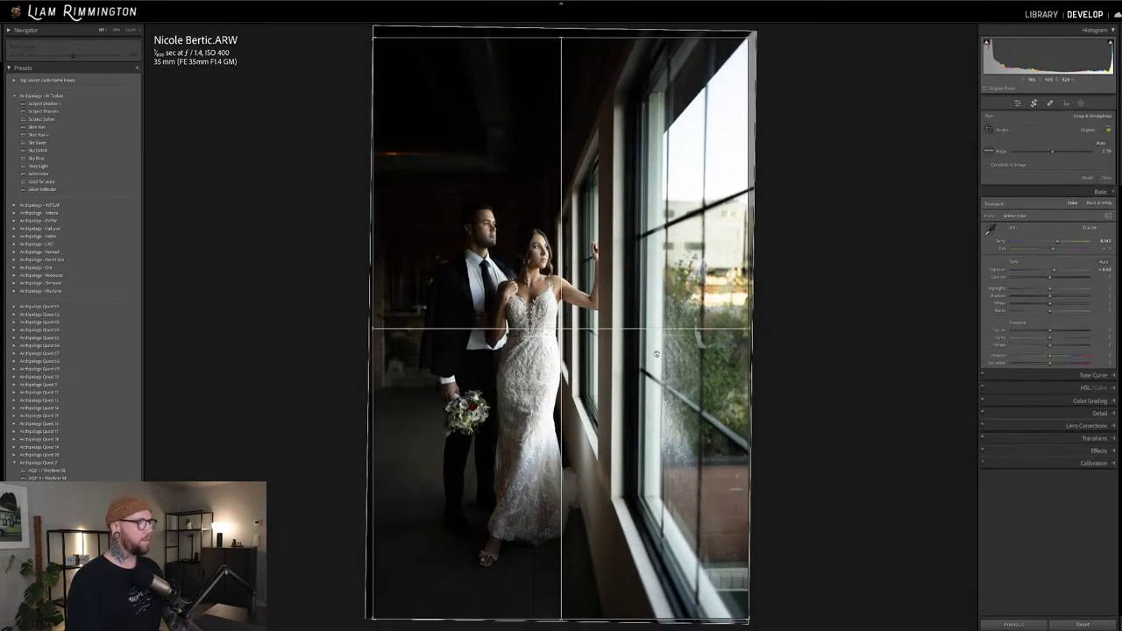
drag(658, 354, 659, 369)
key(r)
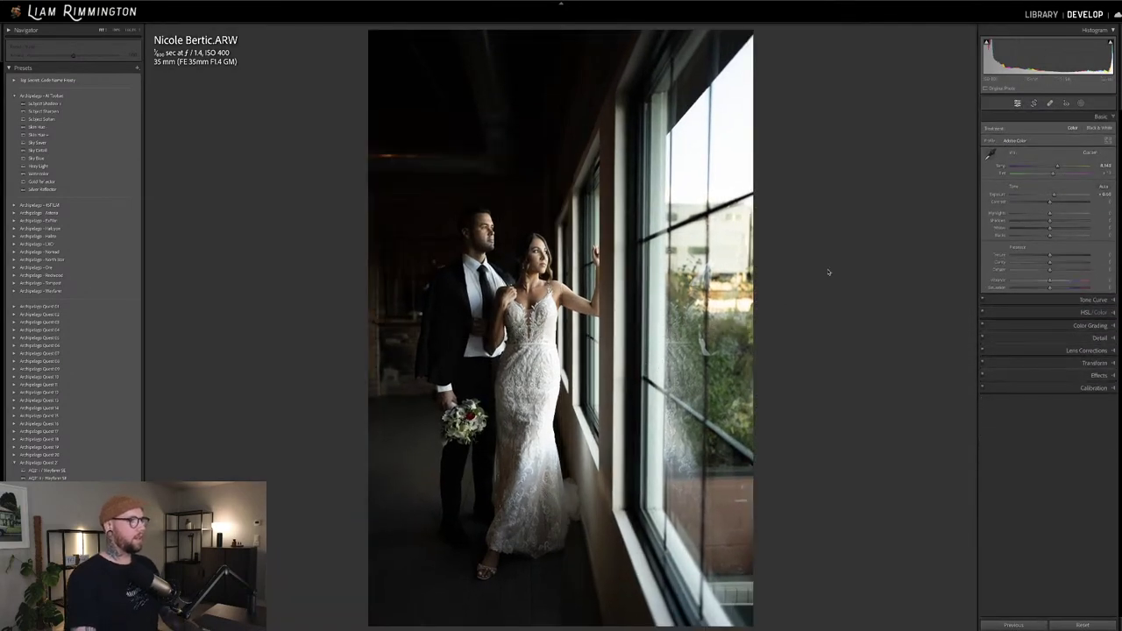
key(r)
key(r)
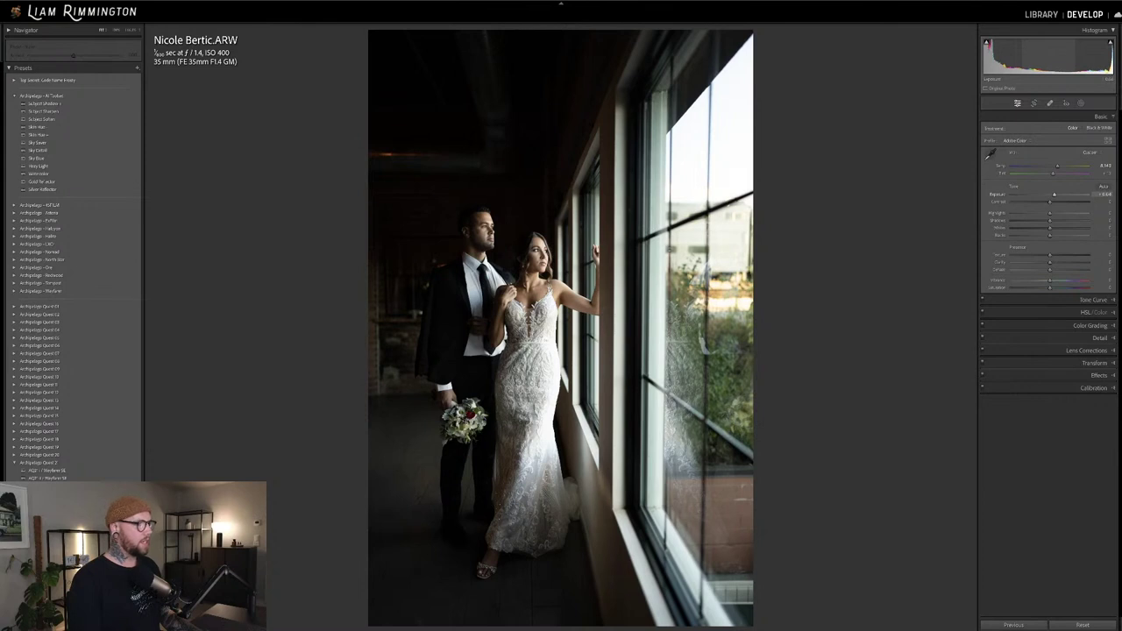
Enable lens profile corrections, toggling them off and on to compare, then return to Basic
click(1074, 351)
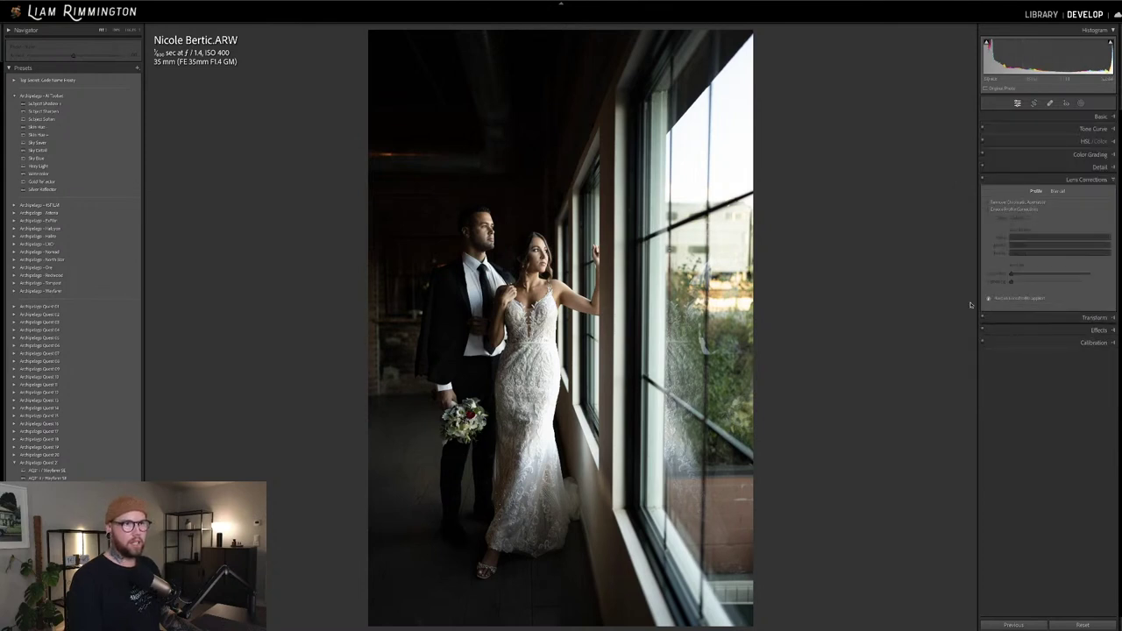
click(1005, 211)
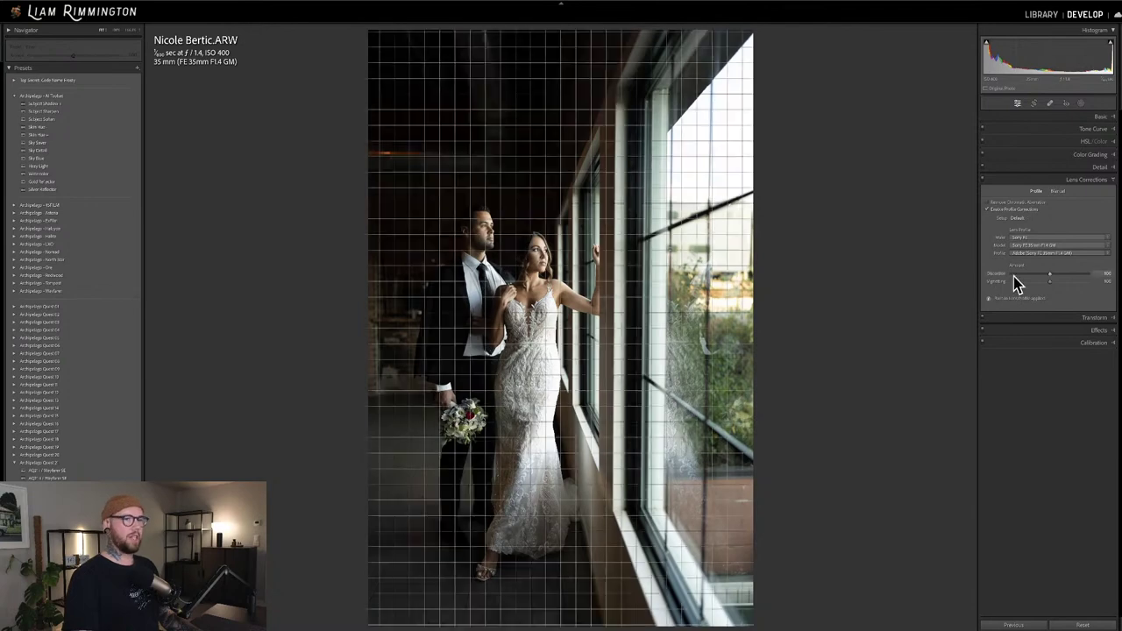
click(984, 179)
click(983, 178)
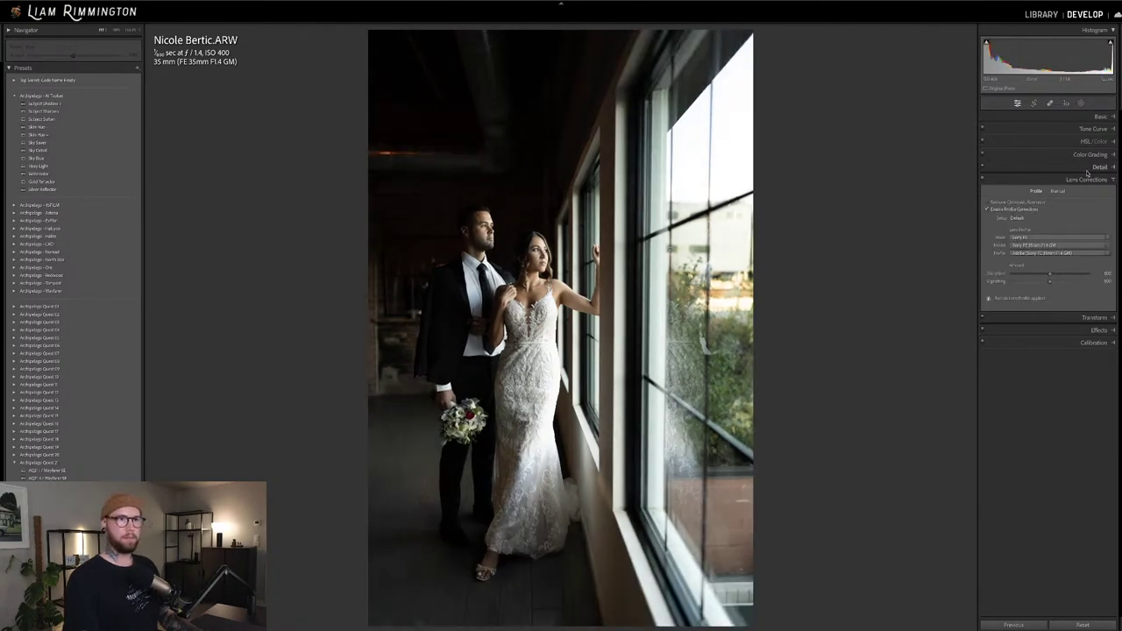
click(1088, 179)
click(1101, 116)
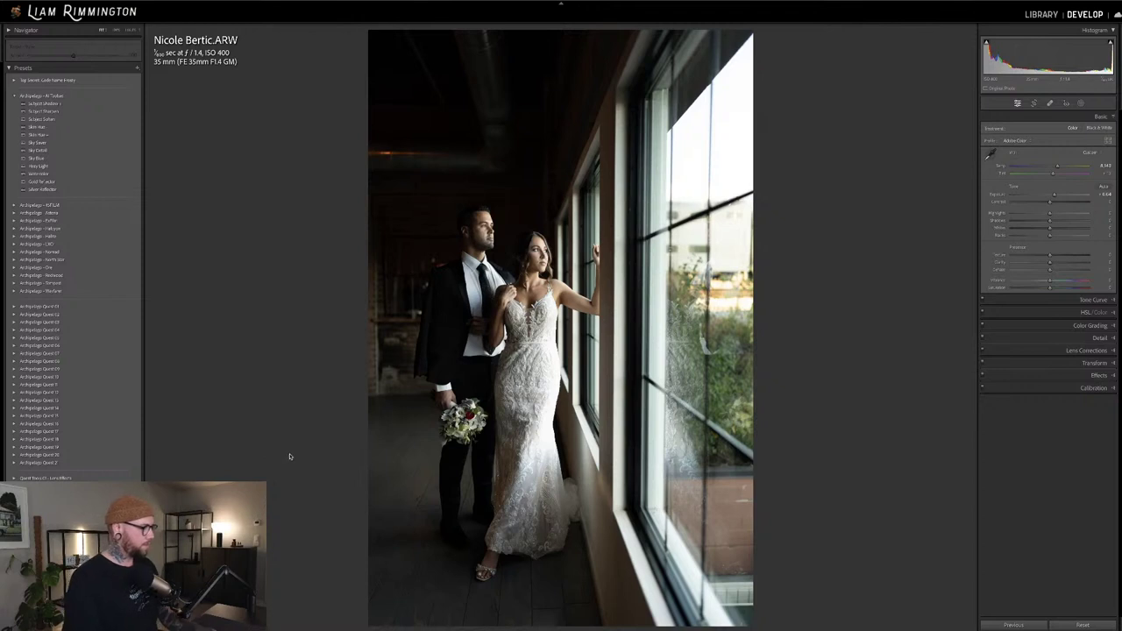
Apply the Redwood 05 preset from the Archipelago - Weekend group
click(16, 277)
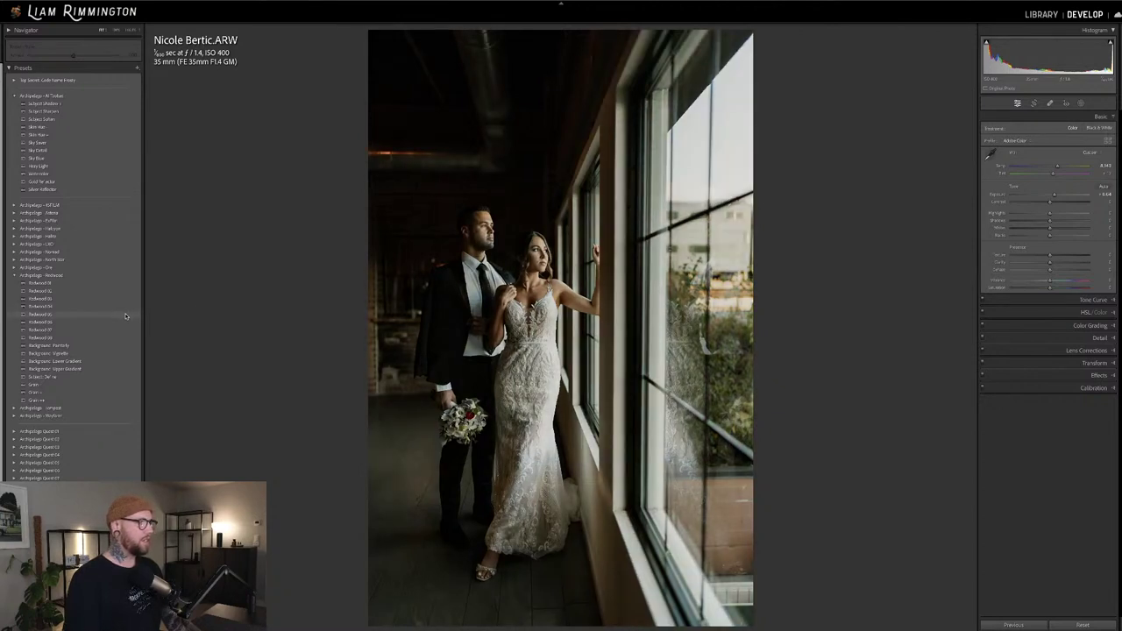
click(126, 316)
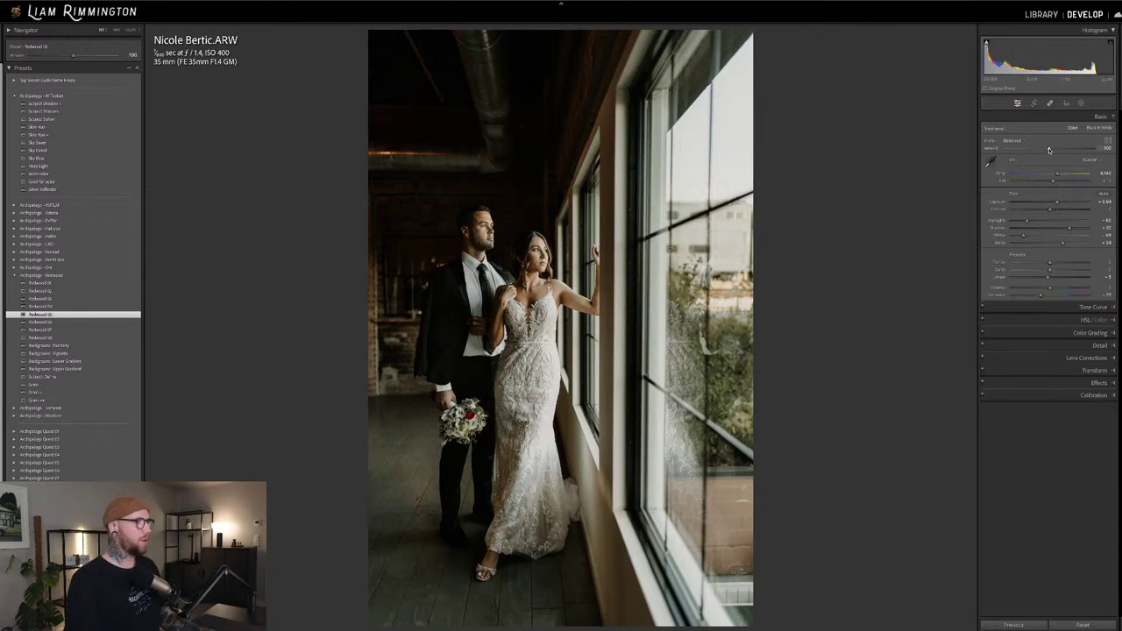
Raise the Redwood profile amount to 200 and try Background: Painterly at amounts 80, 0 and 100
mouse_move(1050, 150)
mouse_down()
mouse_move(1094, 148)
mouse_move(1067, 153)
mouse_up()
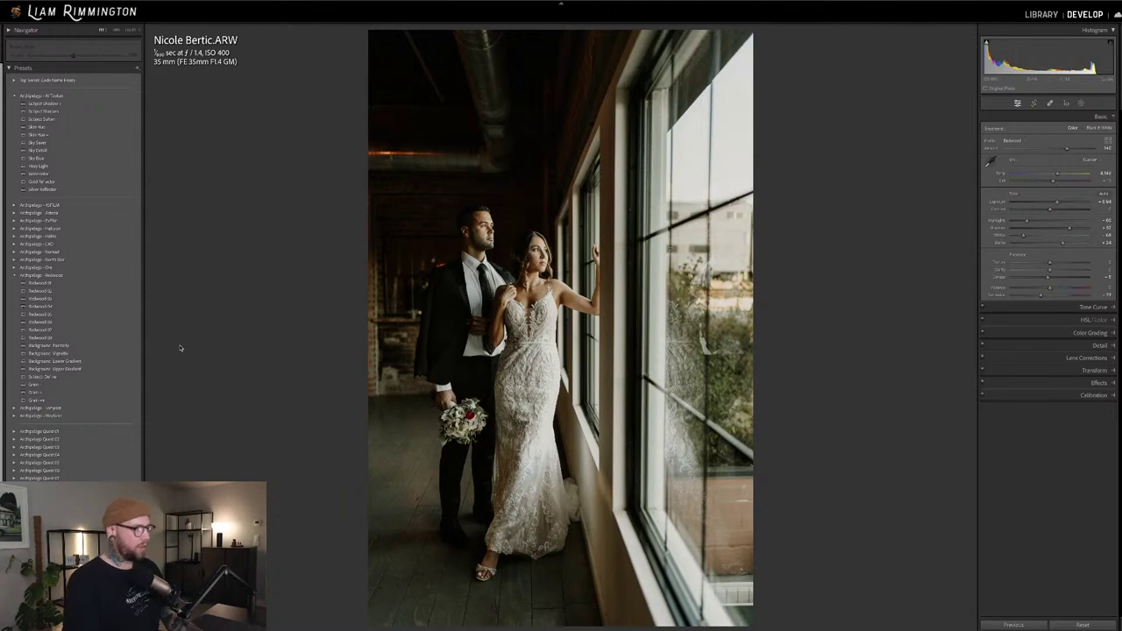
click(121, 348)
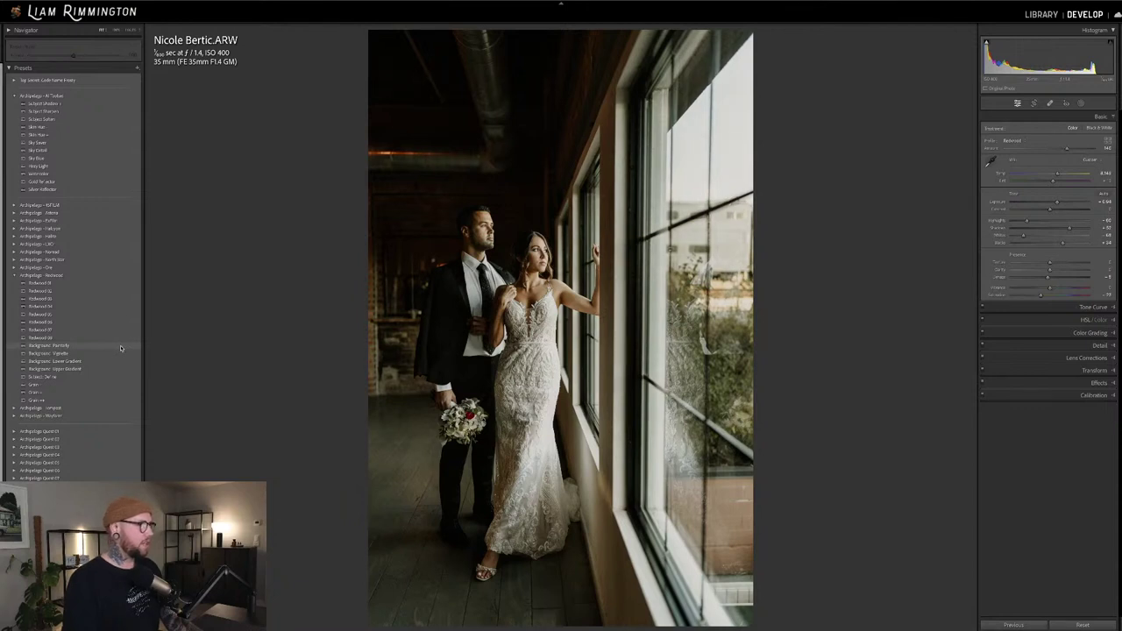
click(121, 348)
drag(73, 54, 69, 56)
click(132, 55)
text(0)
key(Return)
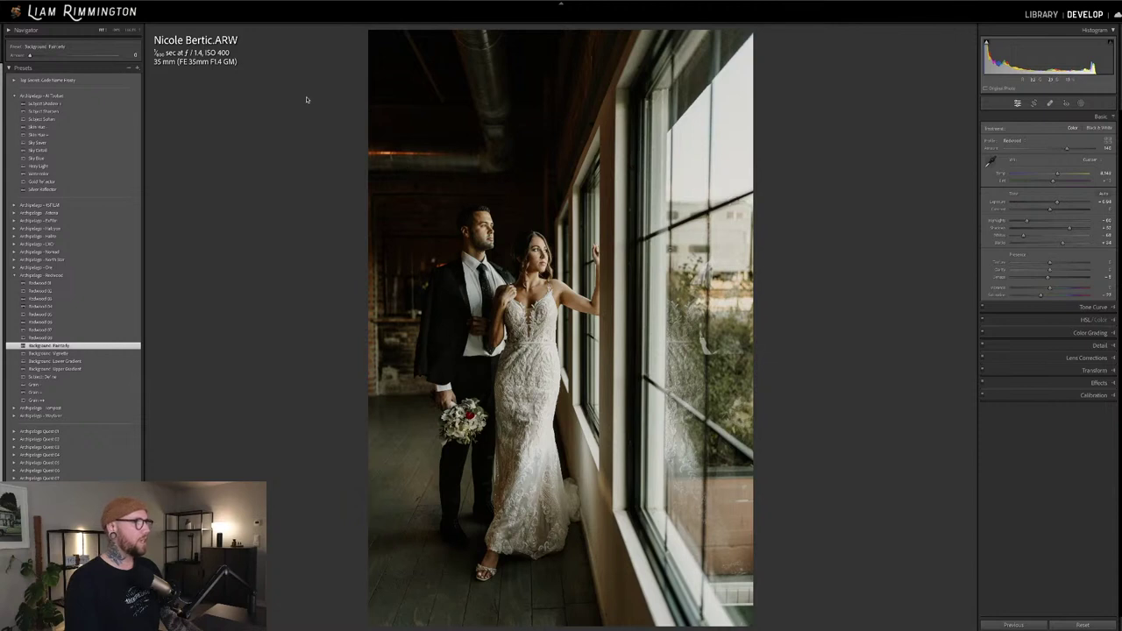
drag(30, 56, 72, 67)
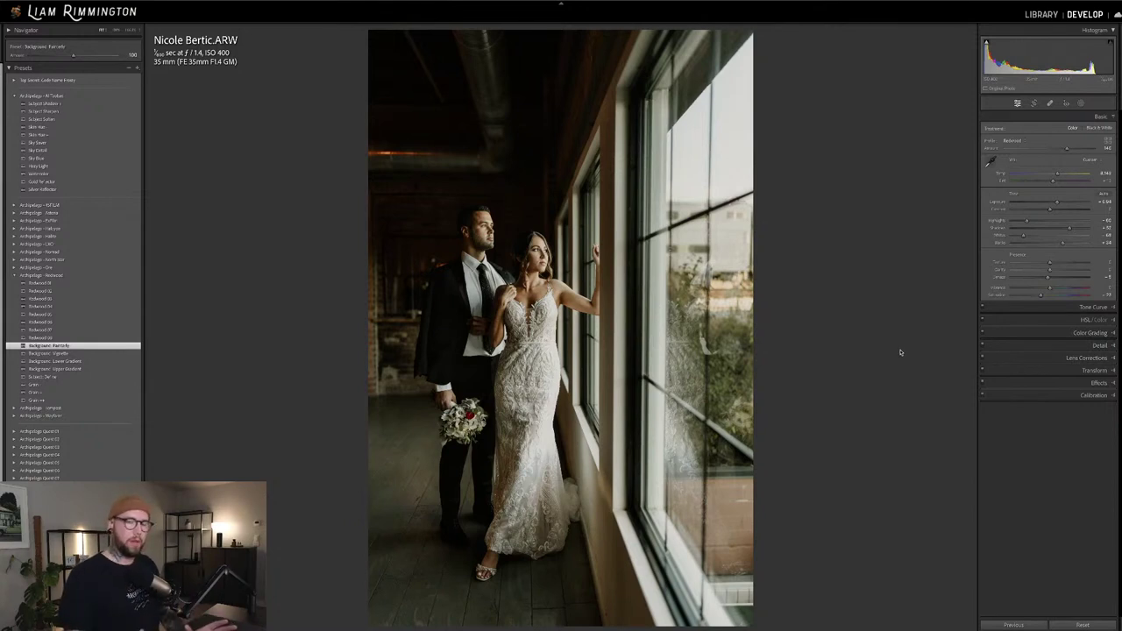
Apply the Background: Vignette preset and set its amount to about 90
click(52, 354)
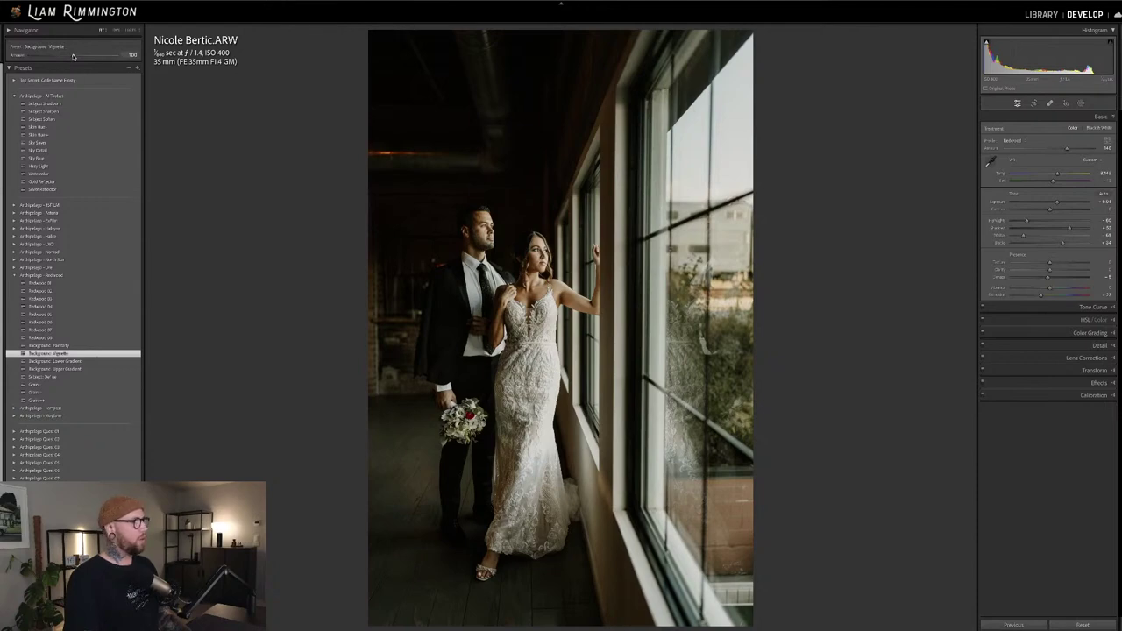
drag(73, 56, 29, 56)
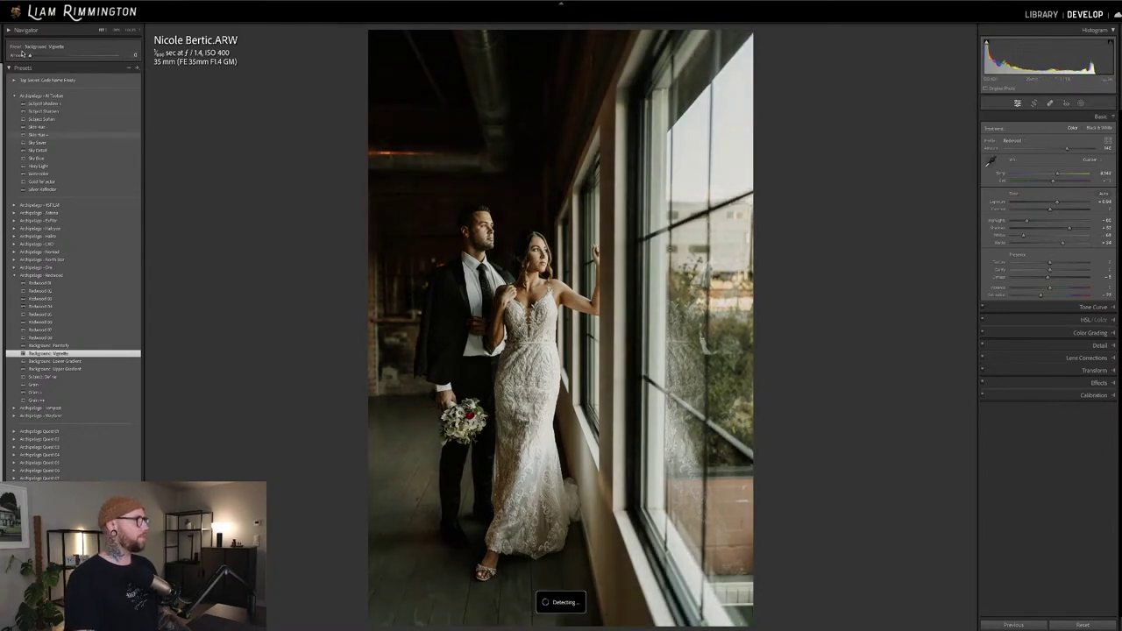
drag(29, 56, 70, 81)
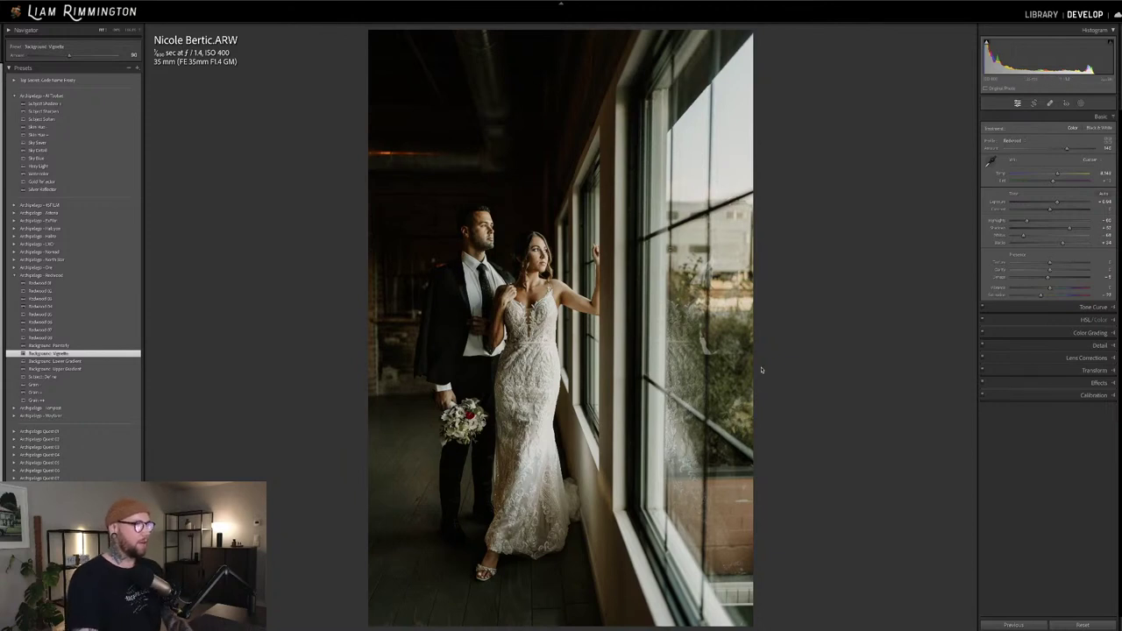
key(backslash)
key(backslash)
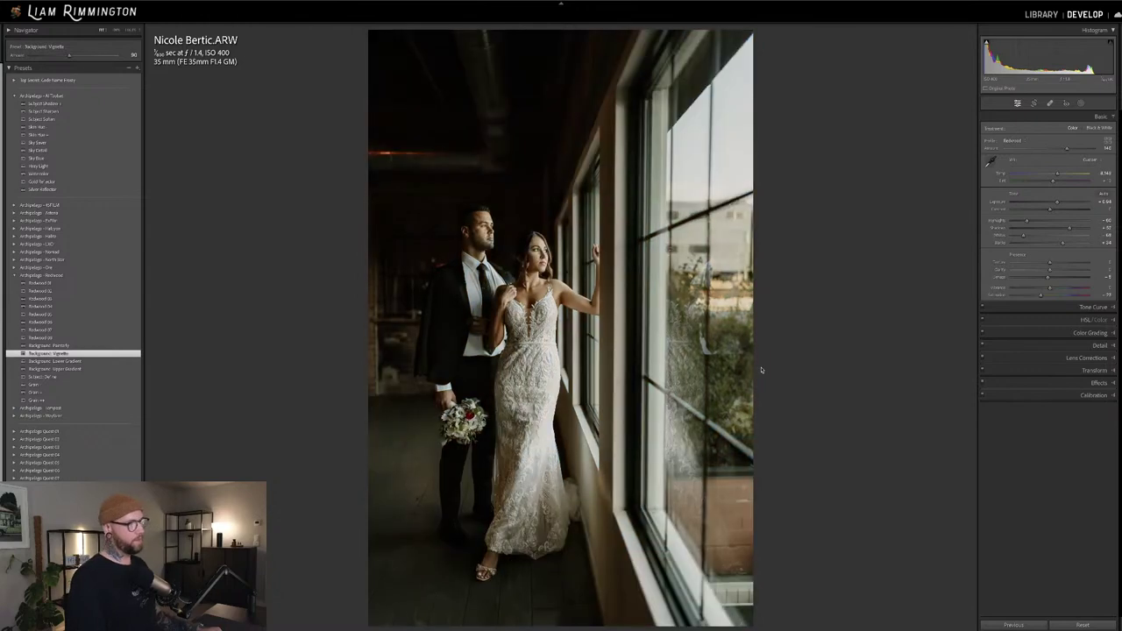
key(backslash)
key(backslash)
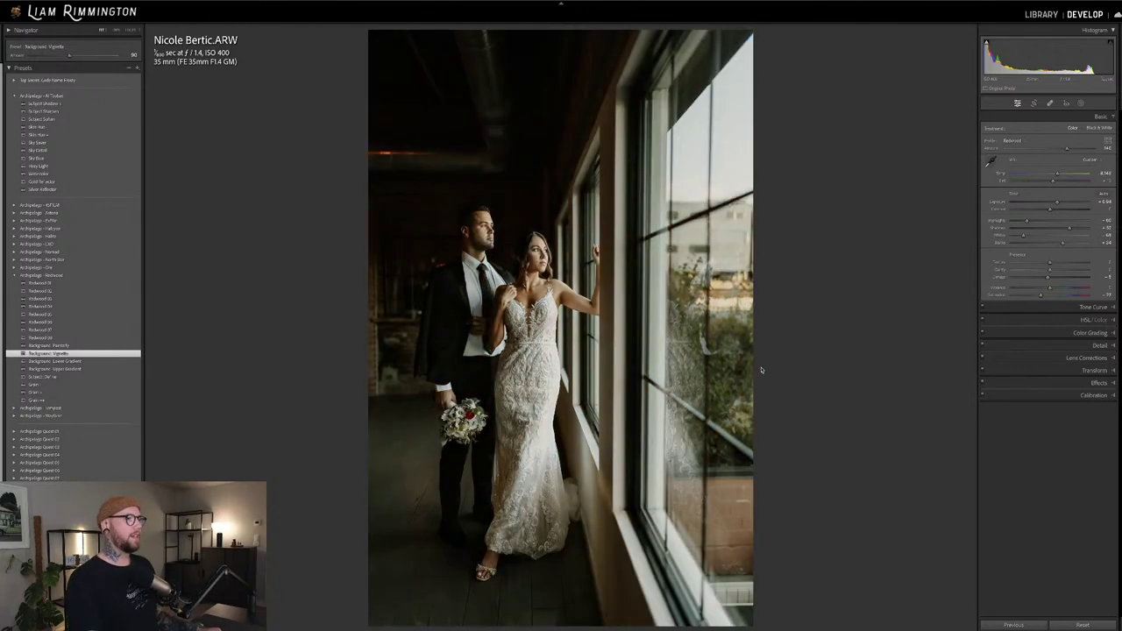
key(backslash)
key(backslash)
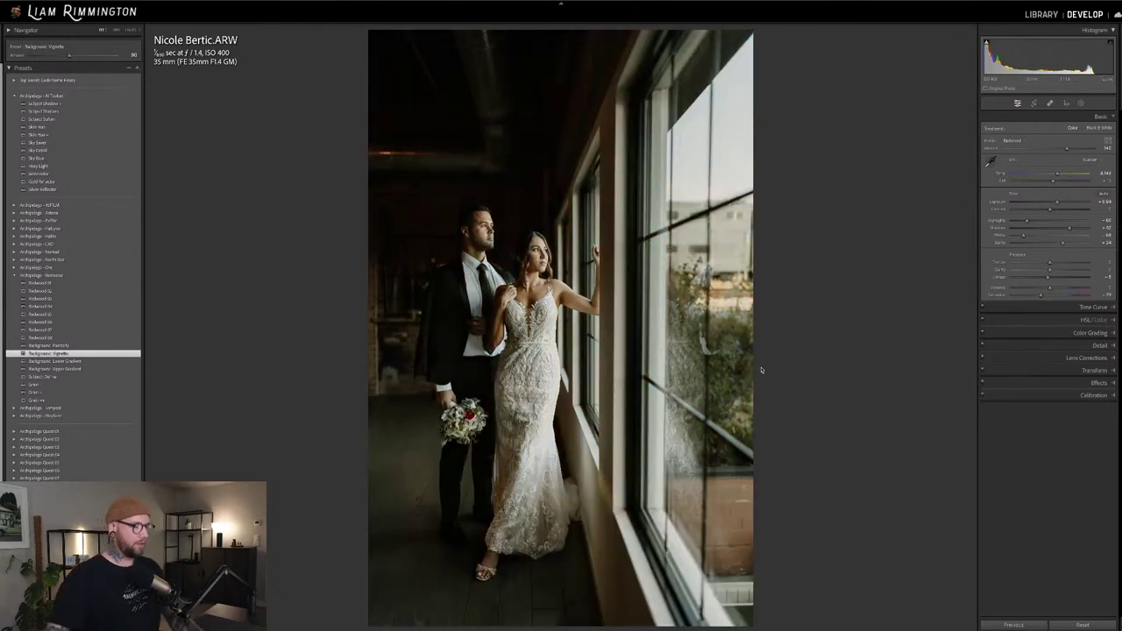
key(y)
key(ctrl+equal)
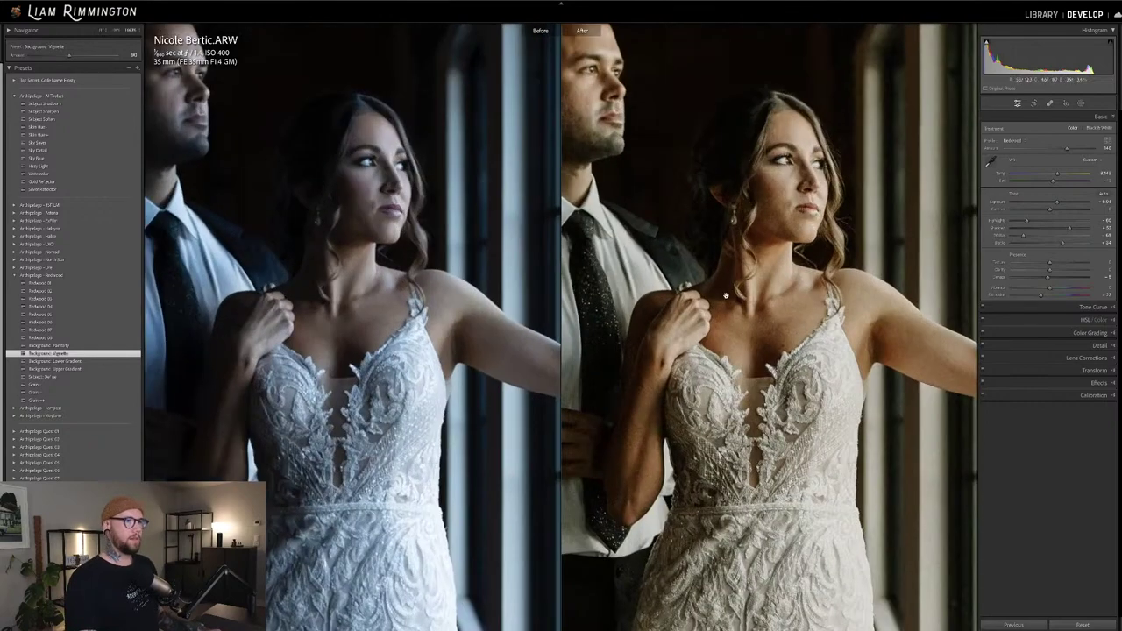
key(ctrl+equal)
drag(759, 372, 768, 348)
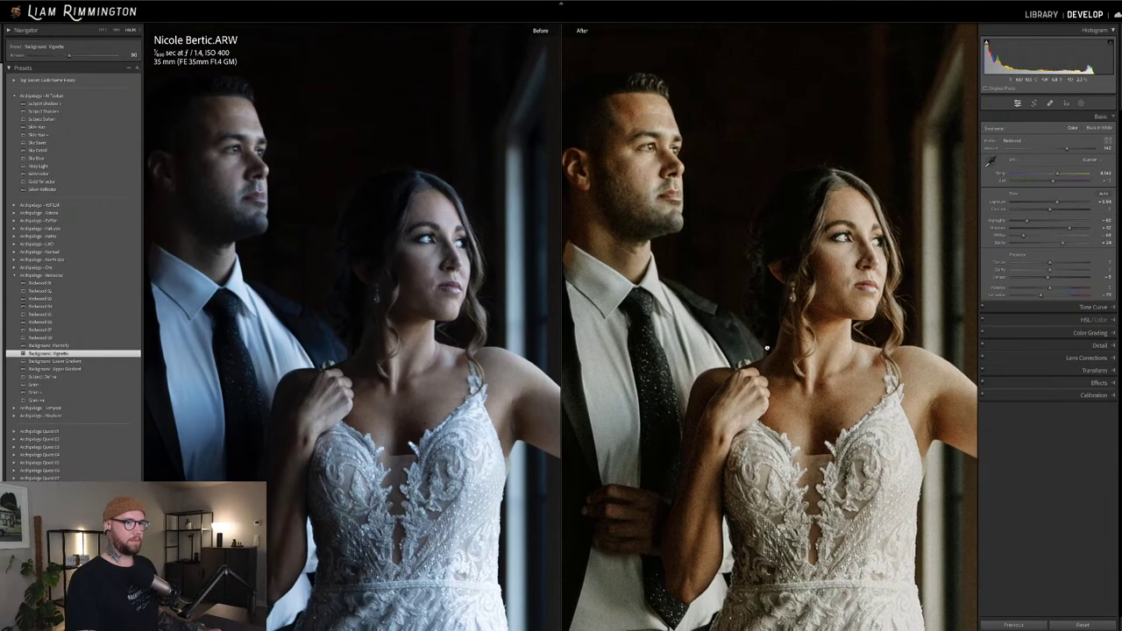
click(715, 335)
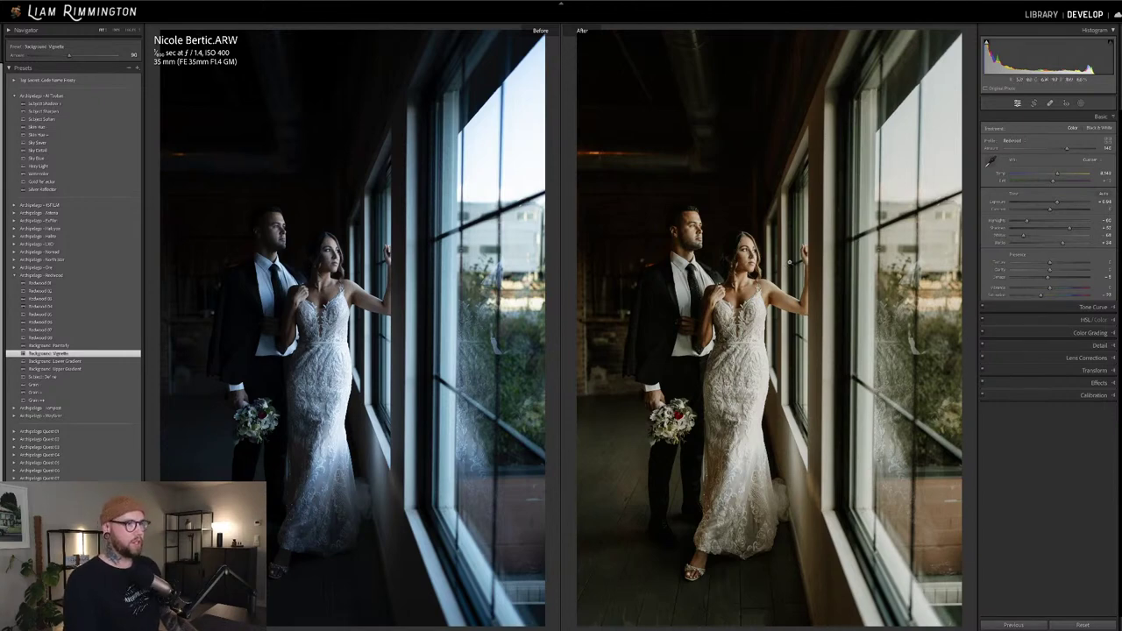
key(y)
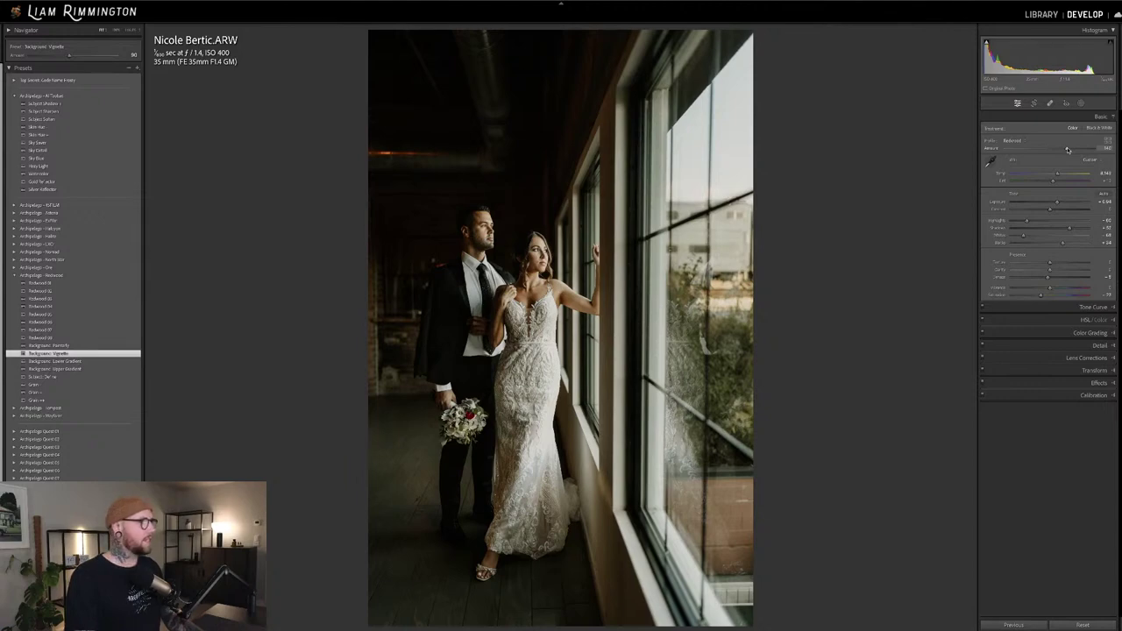
Advance to the couple standing before the patterned botanical wallpaper
key(Right)
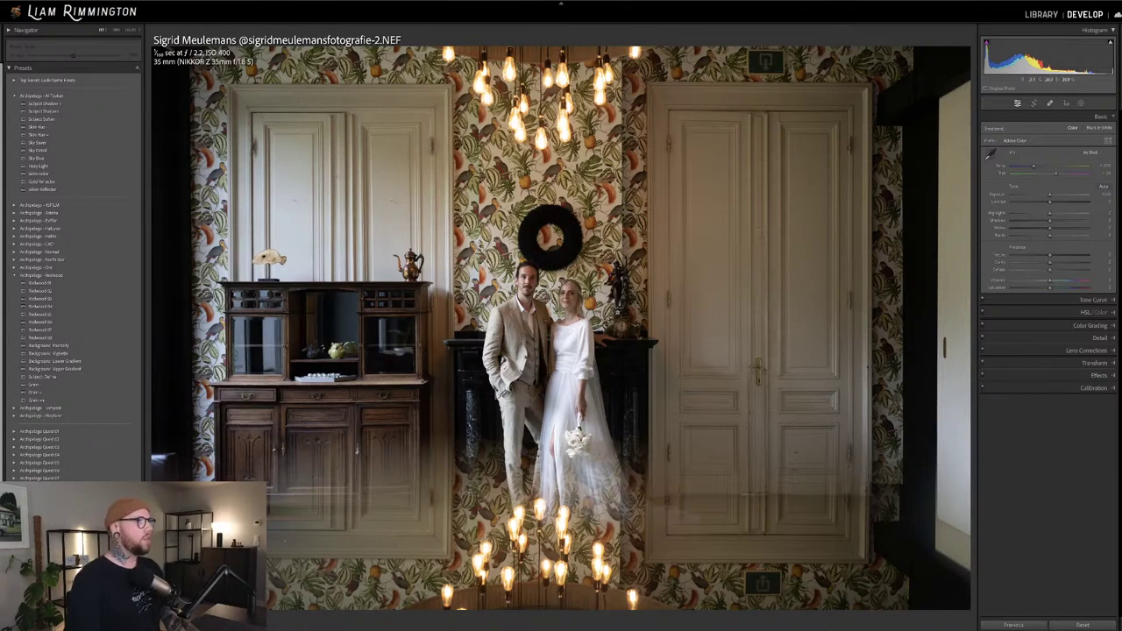
Open the Transform settings to square up the doors and cabinet
click(1095, 363)
click(1094, 363)
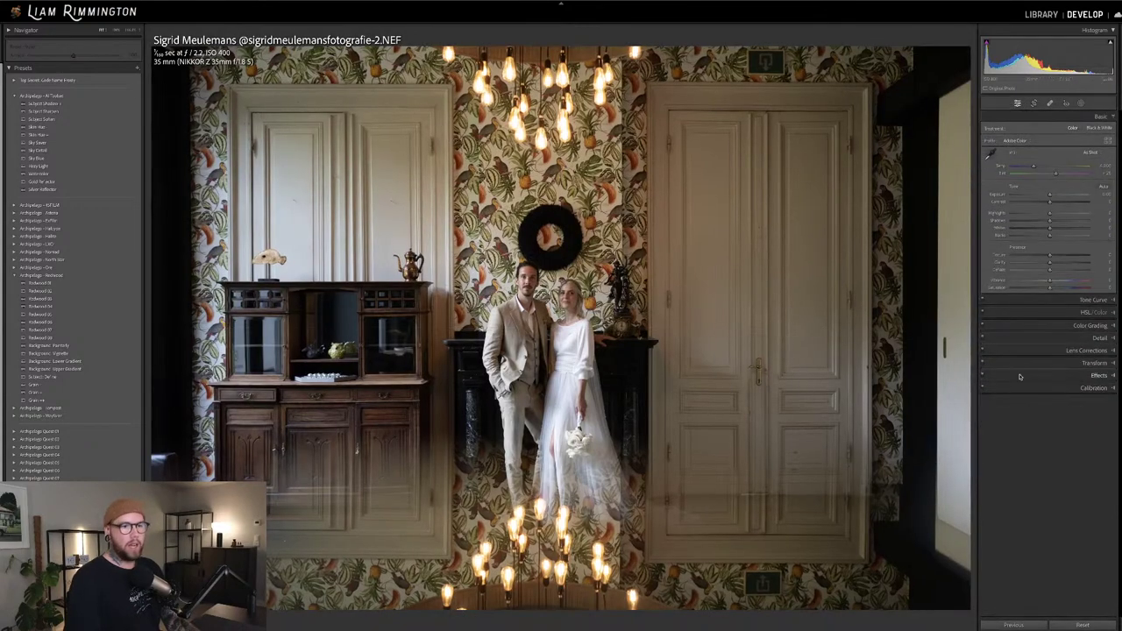
click(1094, 363)
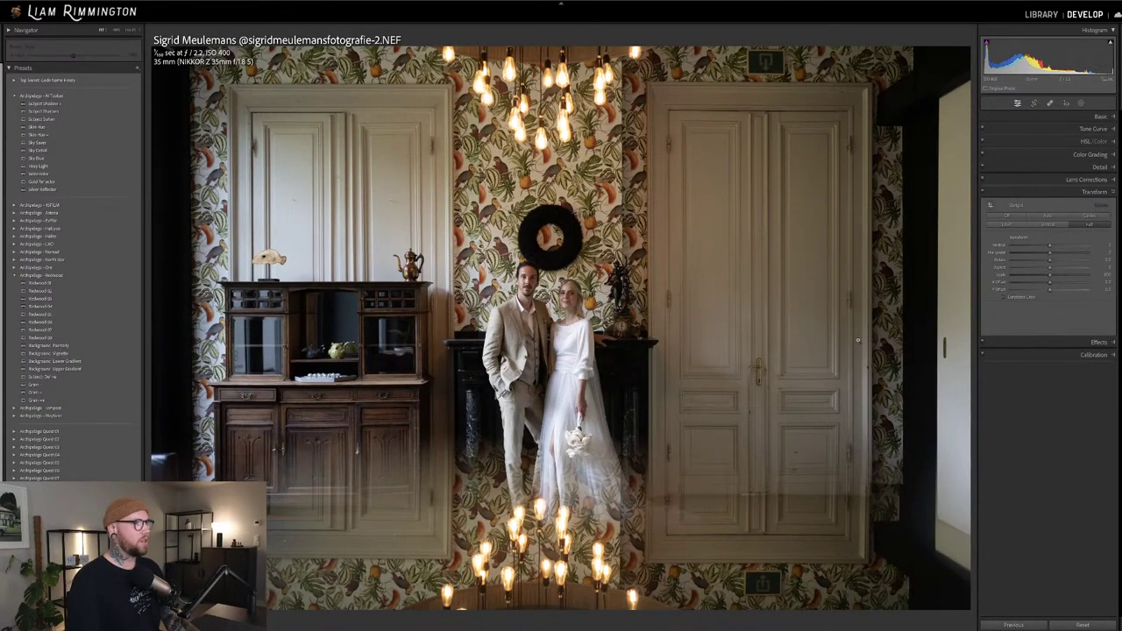
Level the photo slightly, adjust the crop's top and bottom edges, and commit the crop
key(r)
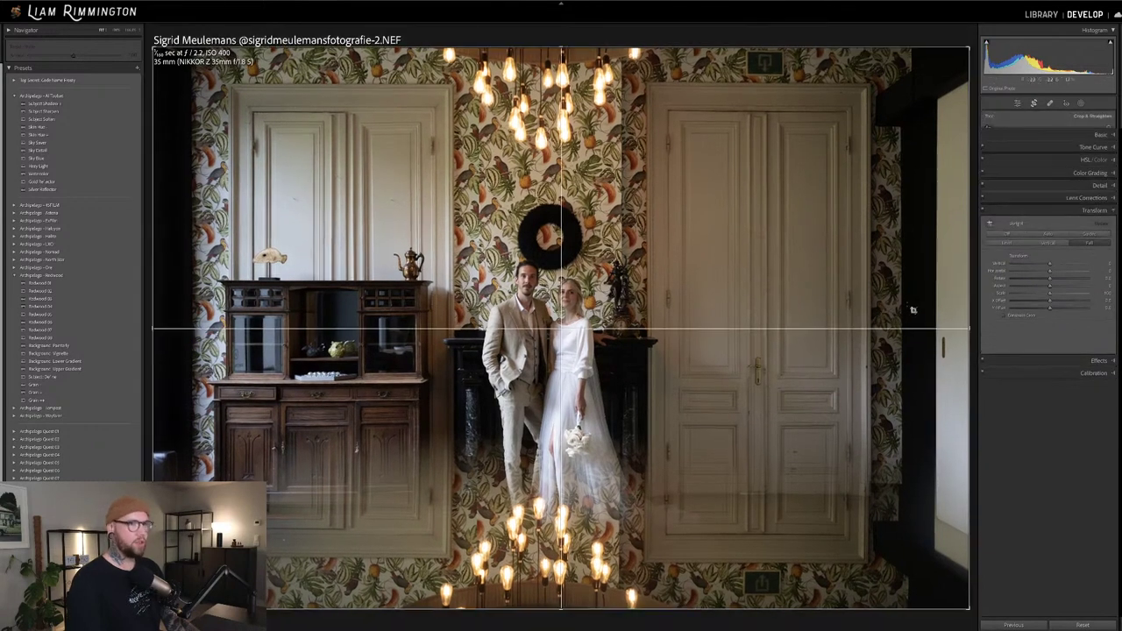
drag(973, 275, 974, 274)
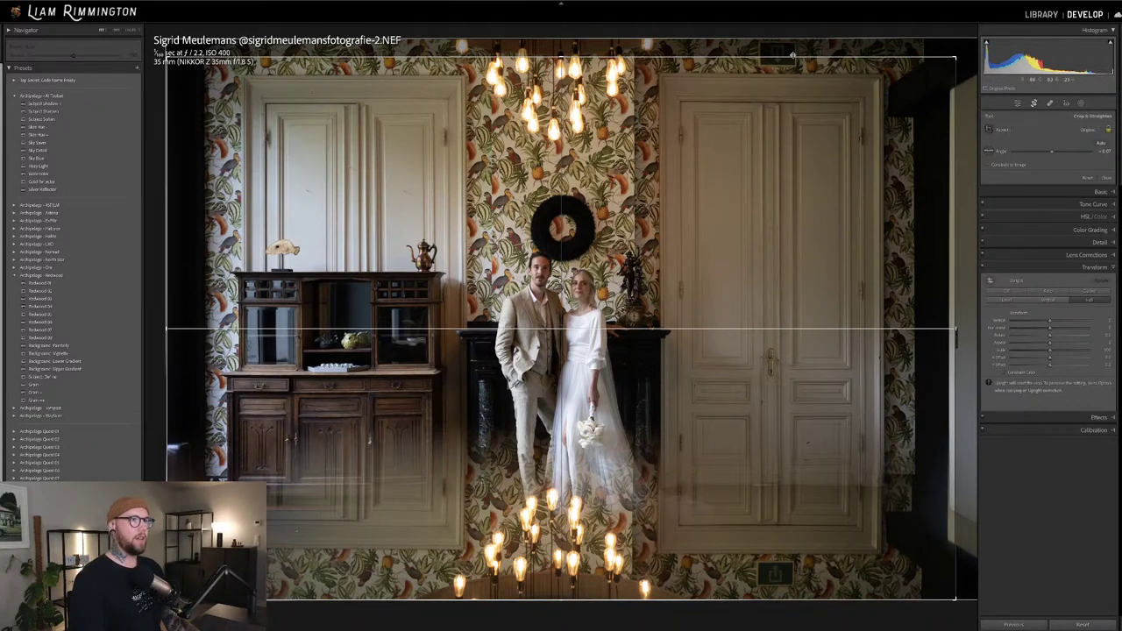
drag(561, 58, 558, 62)
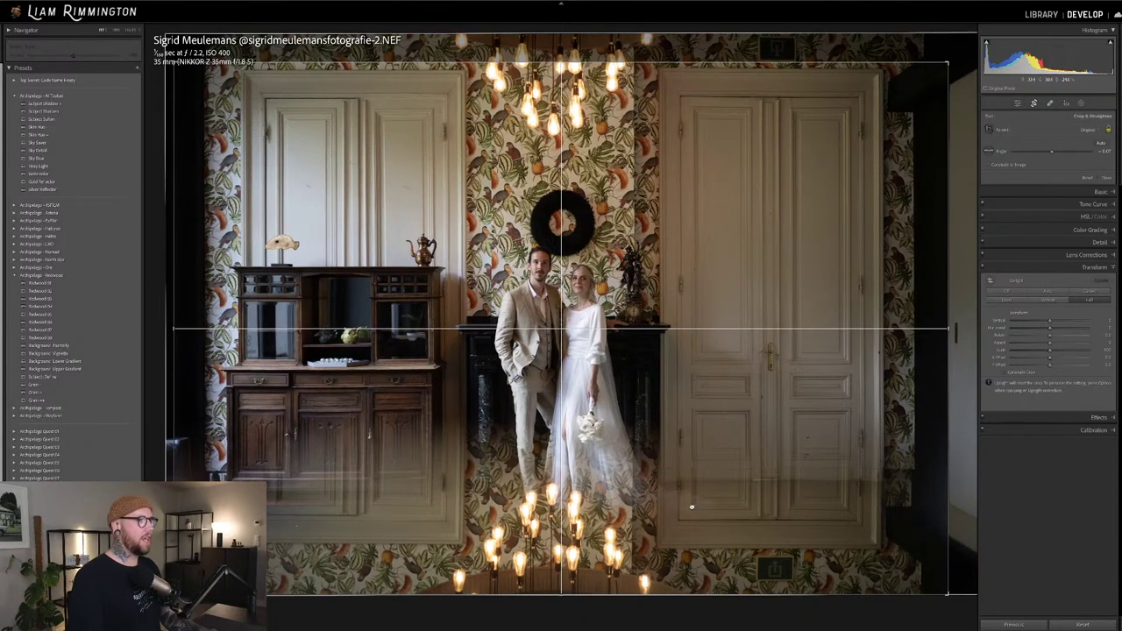
drag(560, 595, 559, 593)
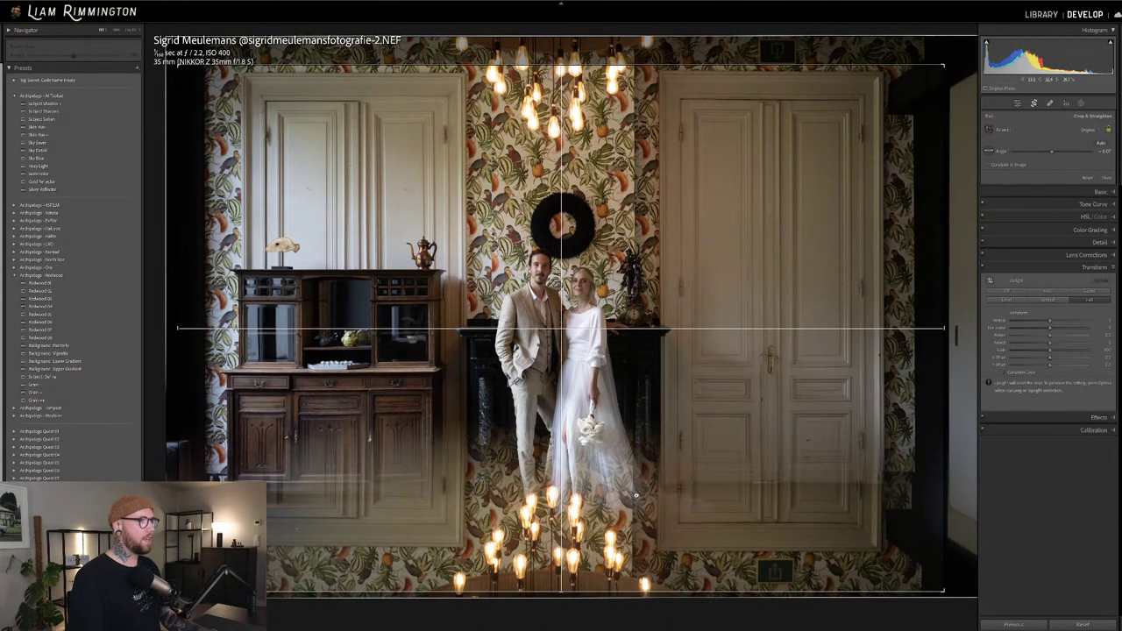
key(Return)
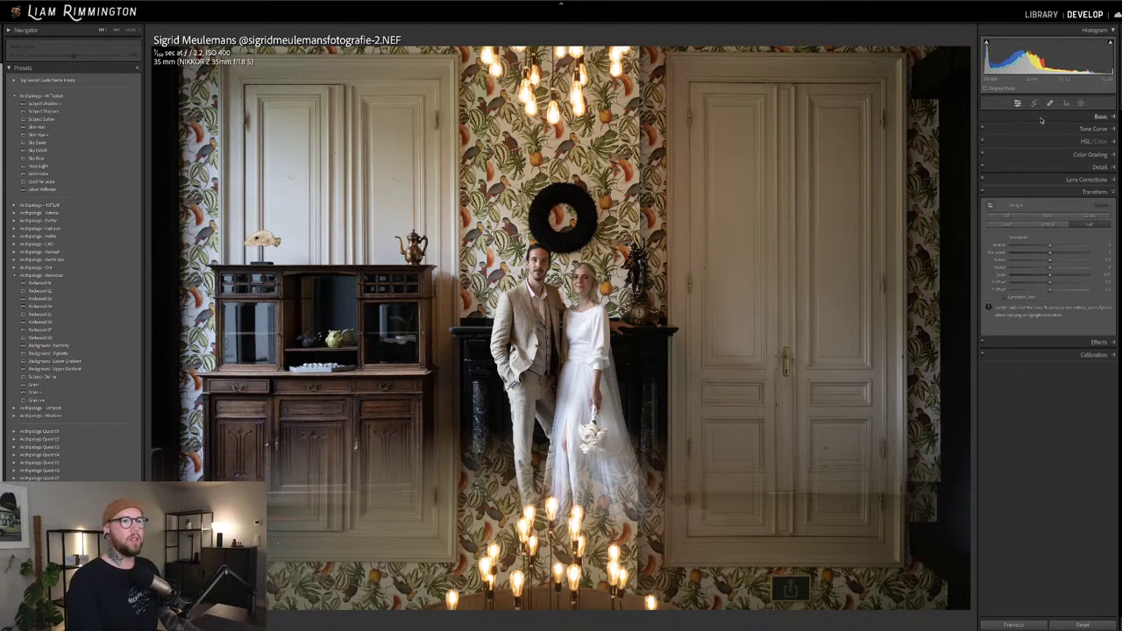
Shift the white balance temperature, then swap the Redwood preset group for Archipelago - Nomad to preview looks
click(1096, 116)
click(1034, 166)
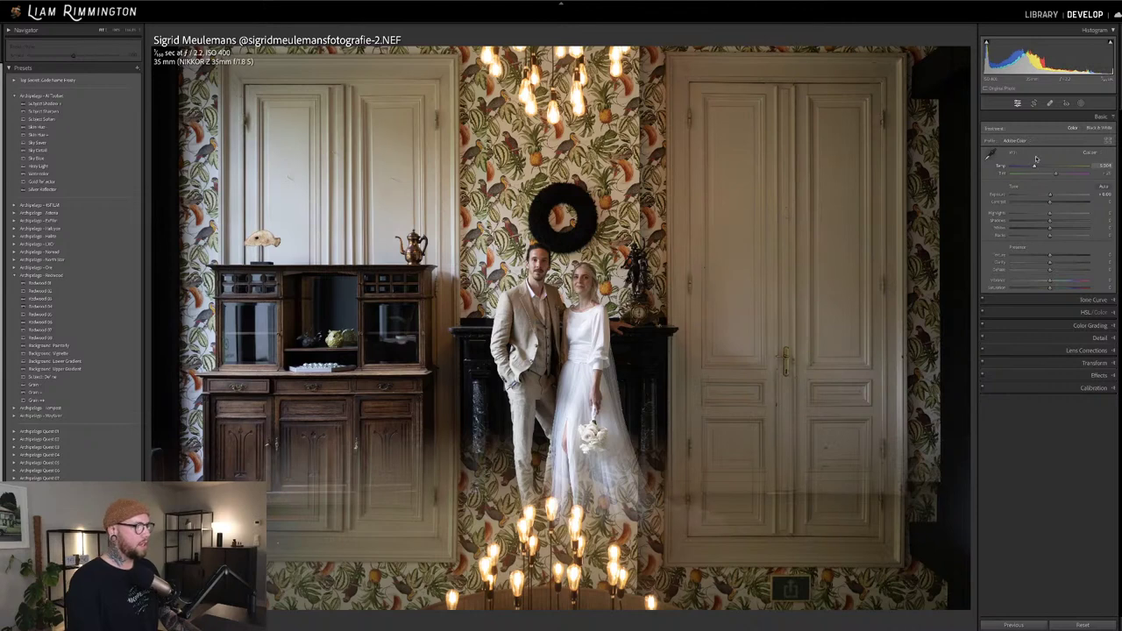
click(16, 276)
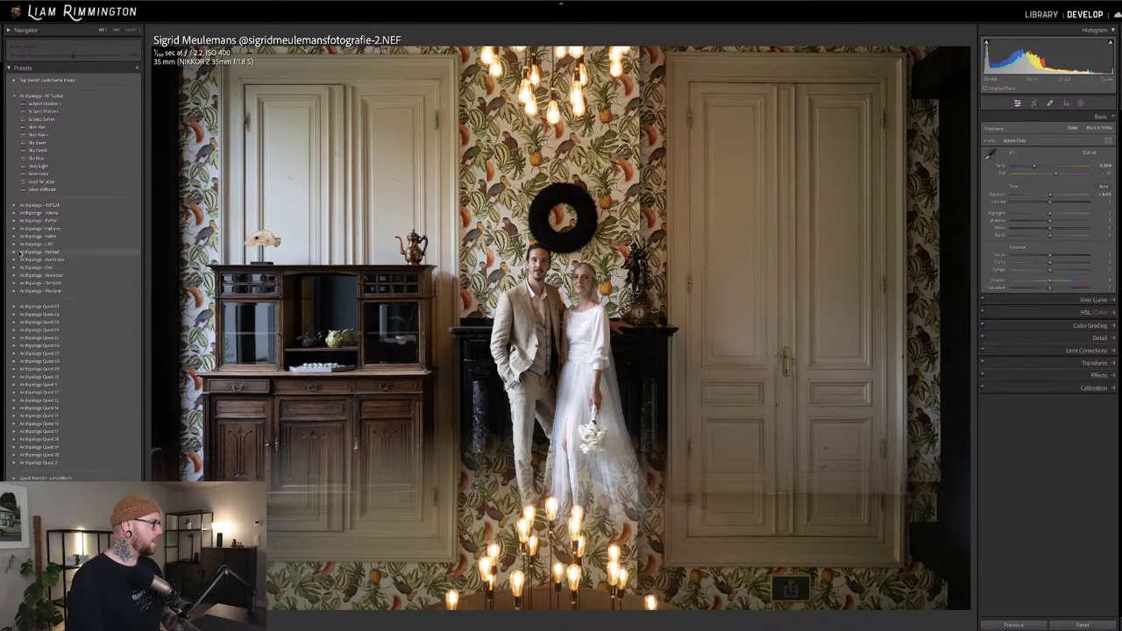
click(14, 251)
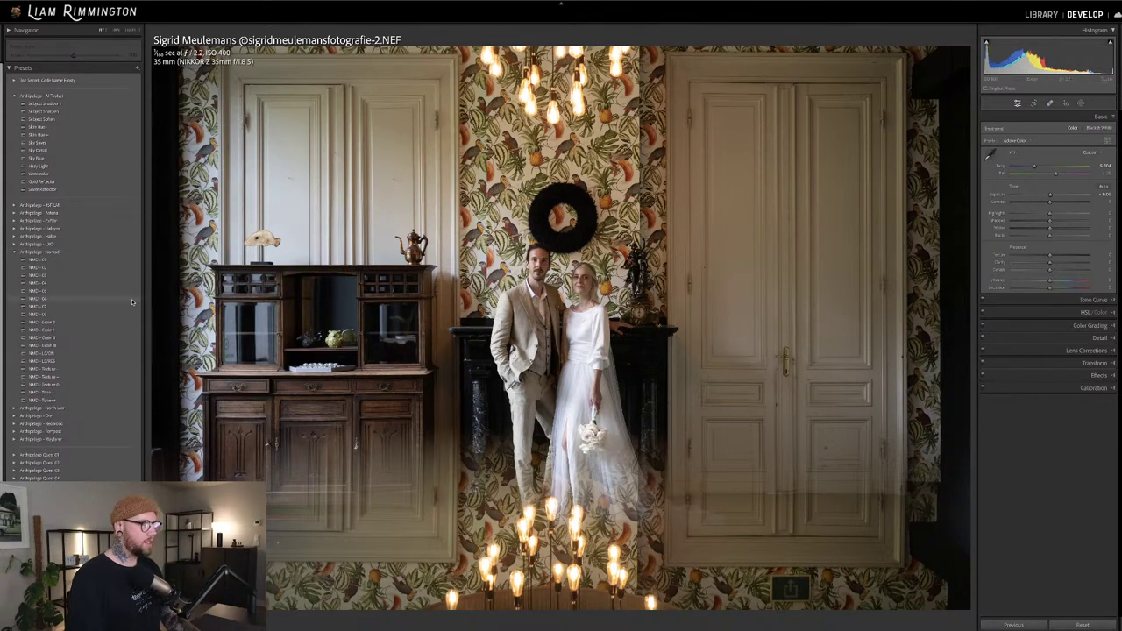
mouse_move(130, 302)
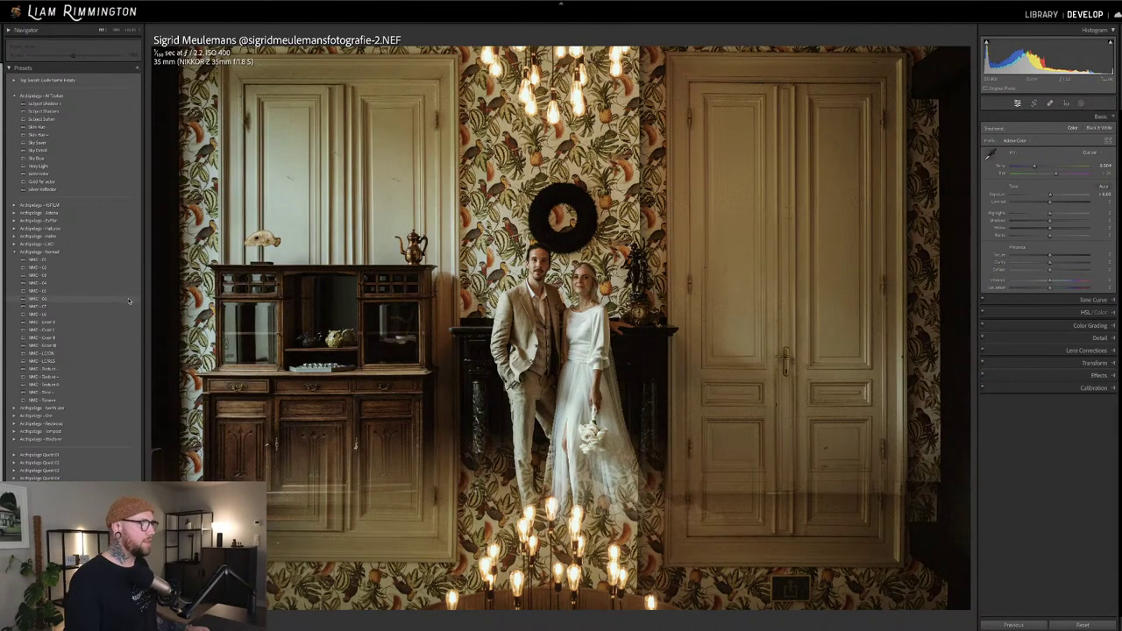
Apply the NMC - 06 preset, keep its profile amount at default, and raise exposure to +0.18
click(129, 301)
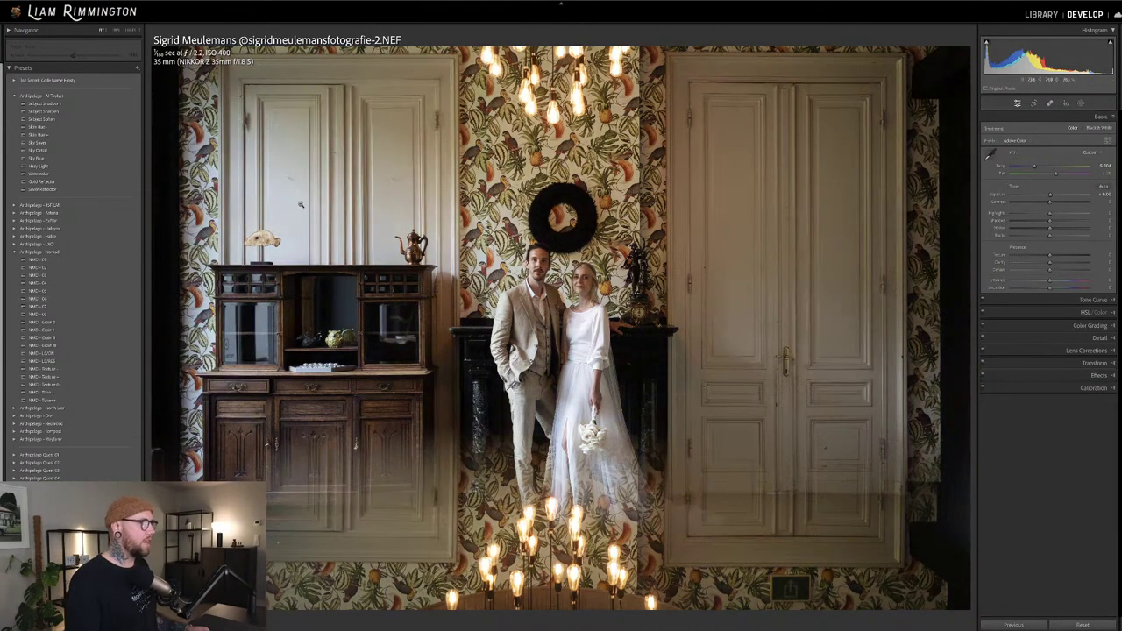
click(132, 303)
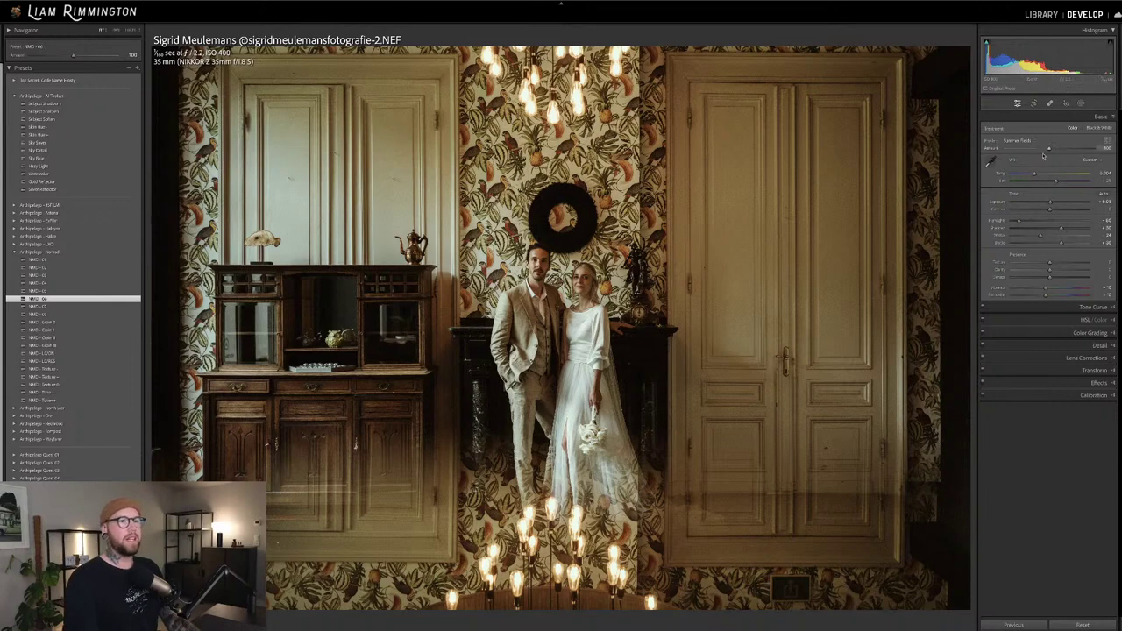
drag(1050, 149, 1091, 152)
double_click(1091, 152)
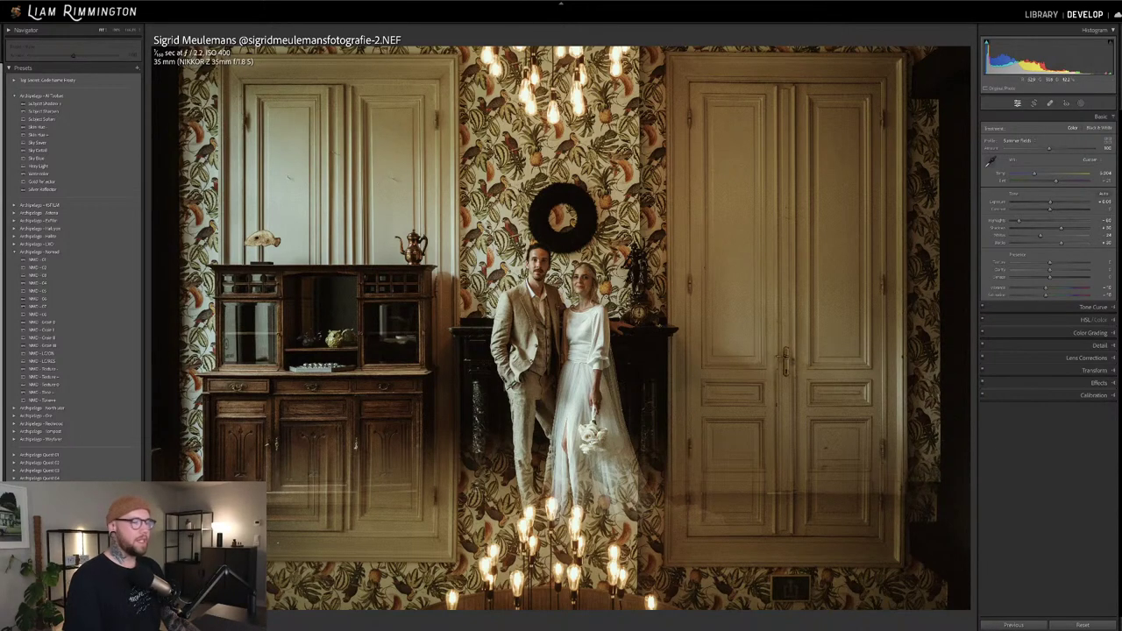
drag(996, 77, 1009, 77)
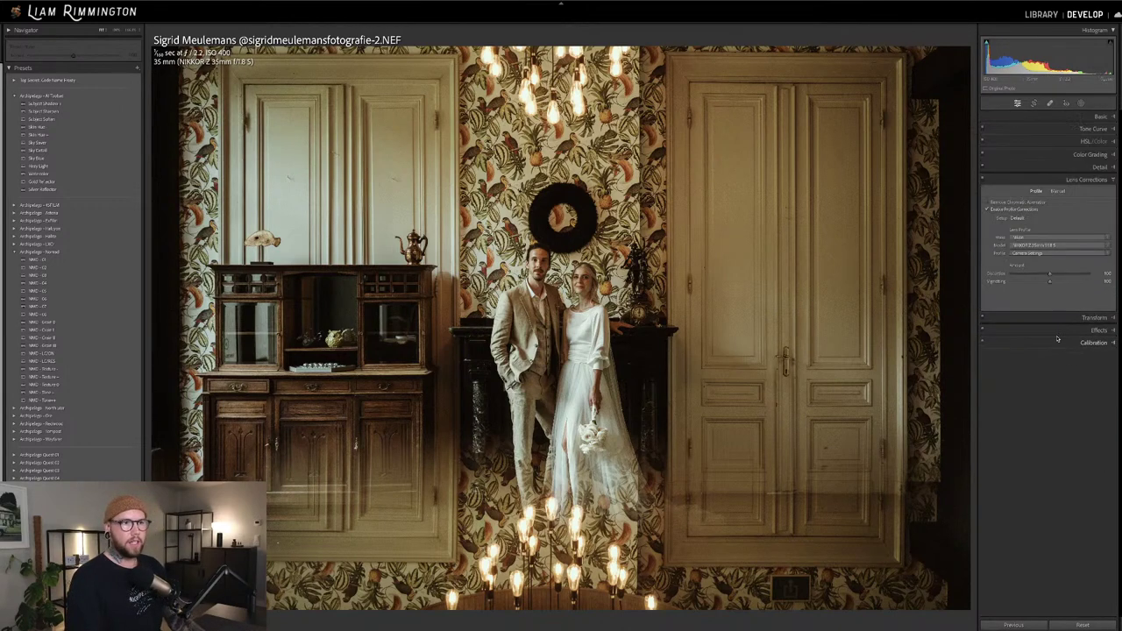
Collapse and re-expand the Basic panel, then preview the Silver Reflector preset
click(1070, 116)
click(1071, 116)
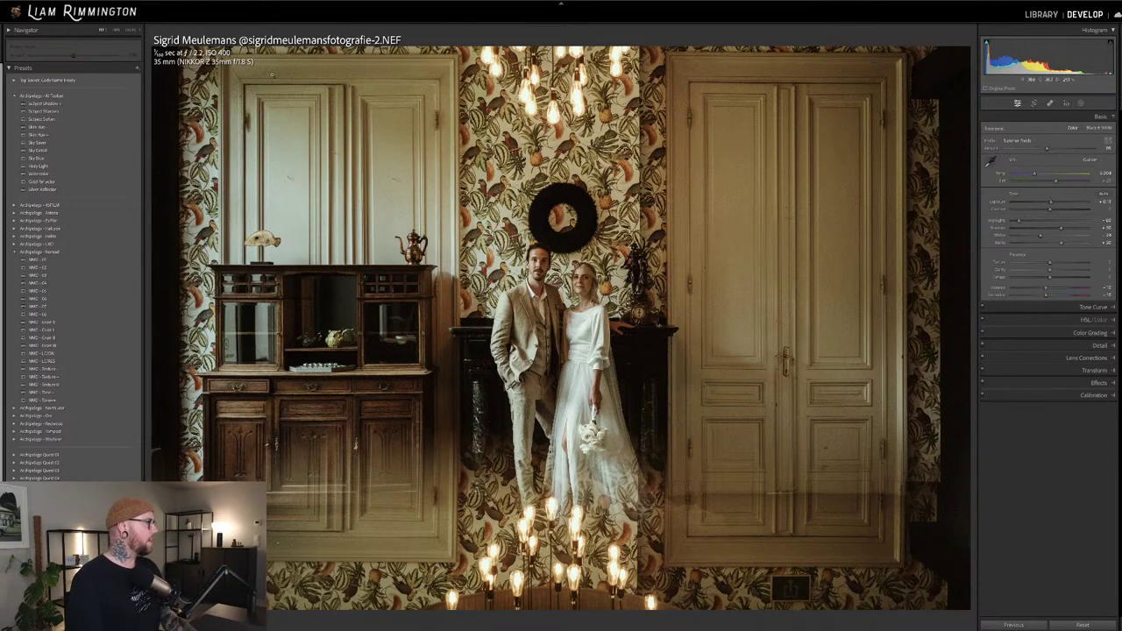
click(128, 190)
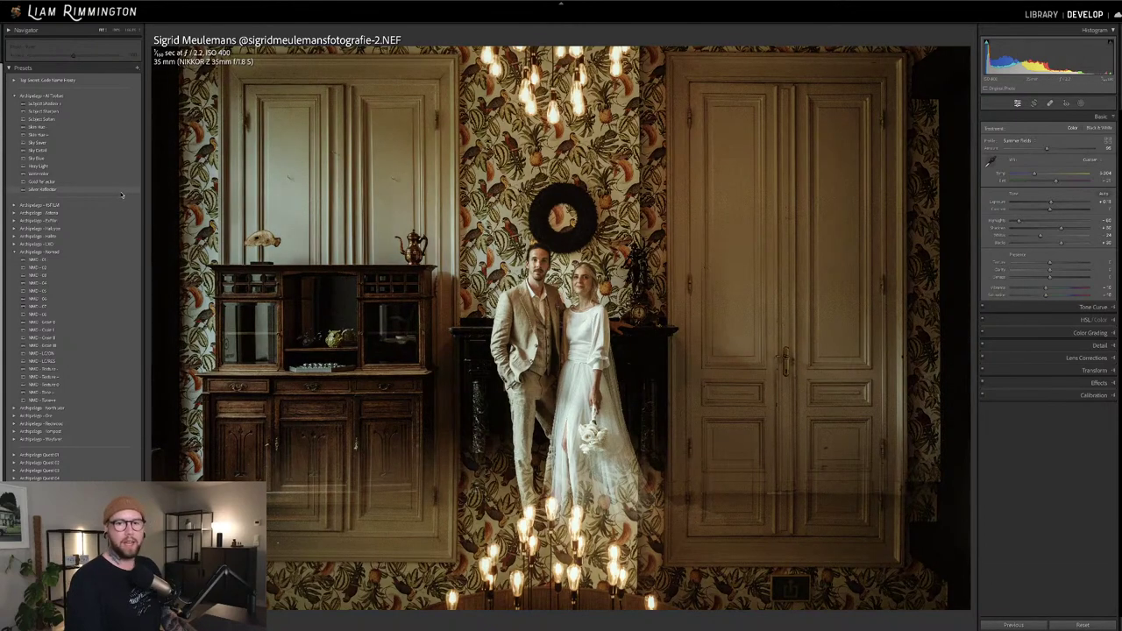
Apply Silver Reflector with its amount lowered, then zoom in on the couple
click(122, 191)
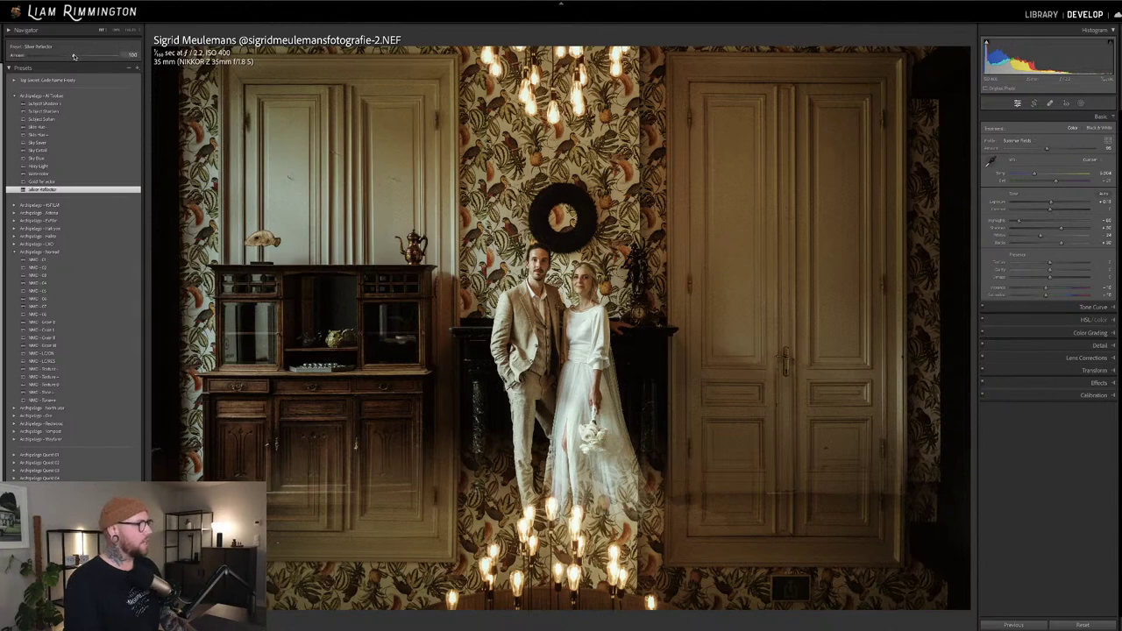
drag(74, 56, 46, 57)
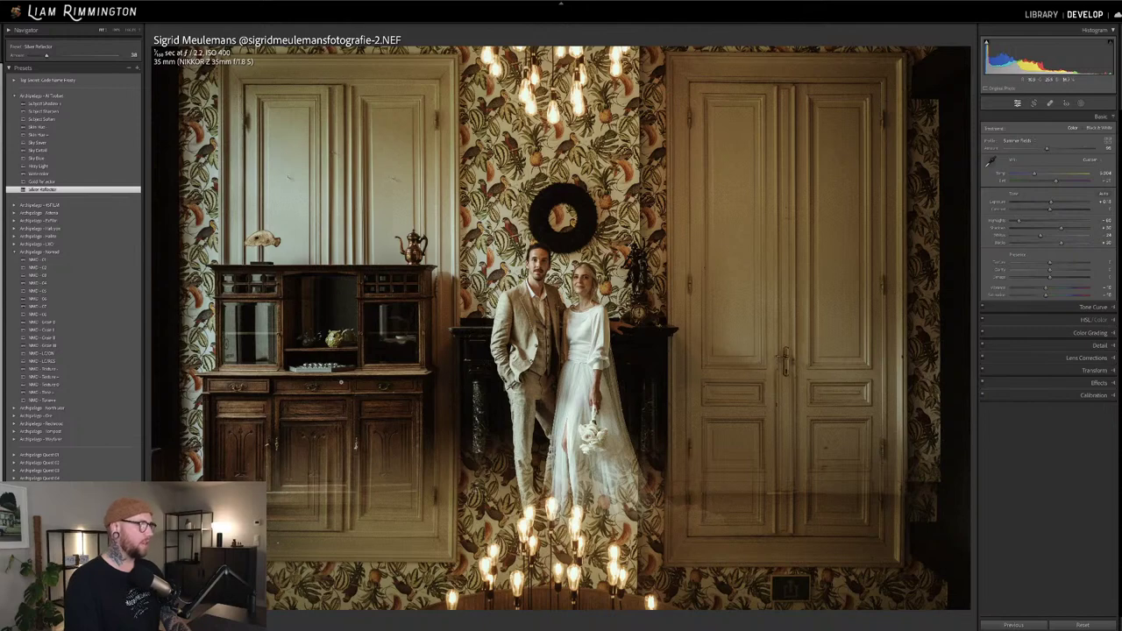
click(549, 254)
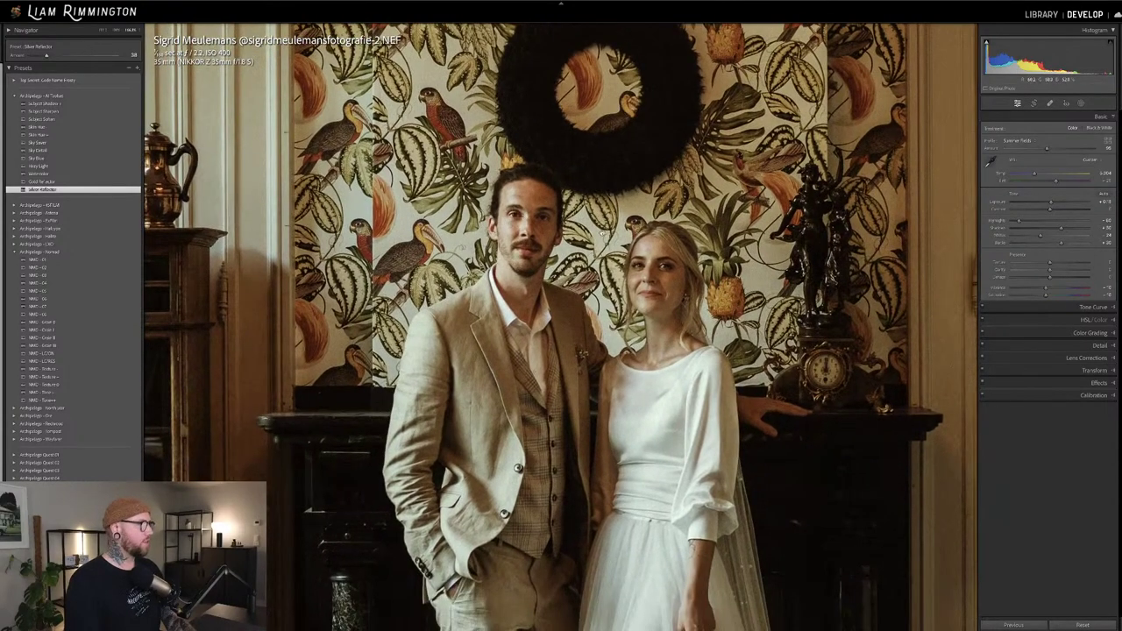
Test removing grain in the Effects panel, undo it, and zoom back out to the full photo
click(1087, 383)
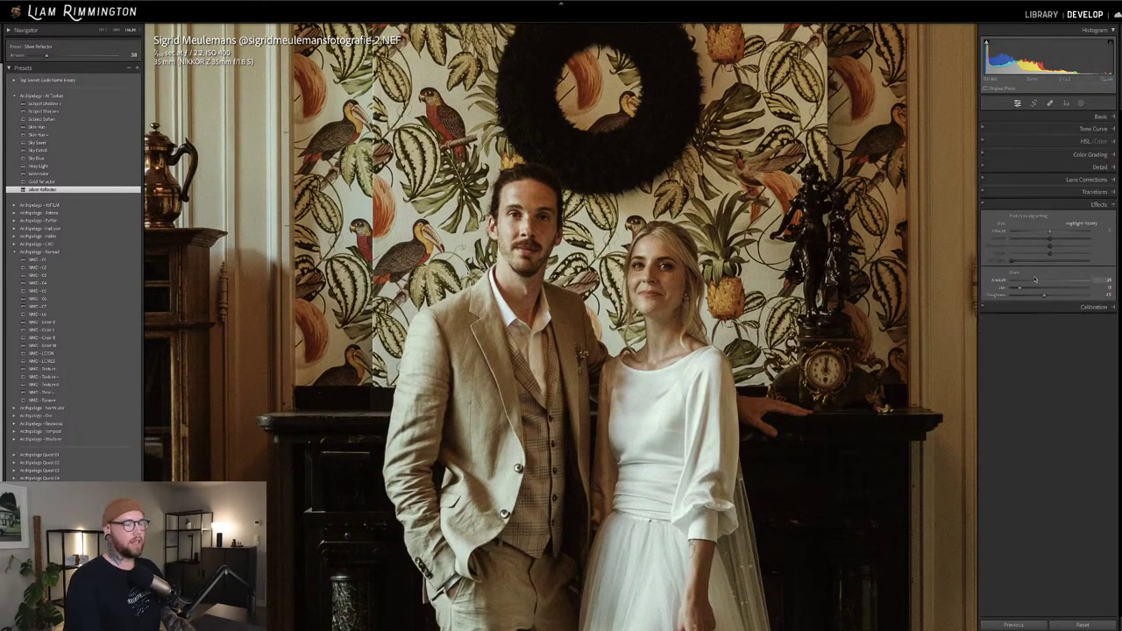
drag(1036, 281, 1006, 282)
key(ctrl+z)
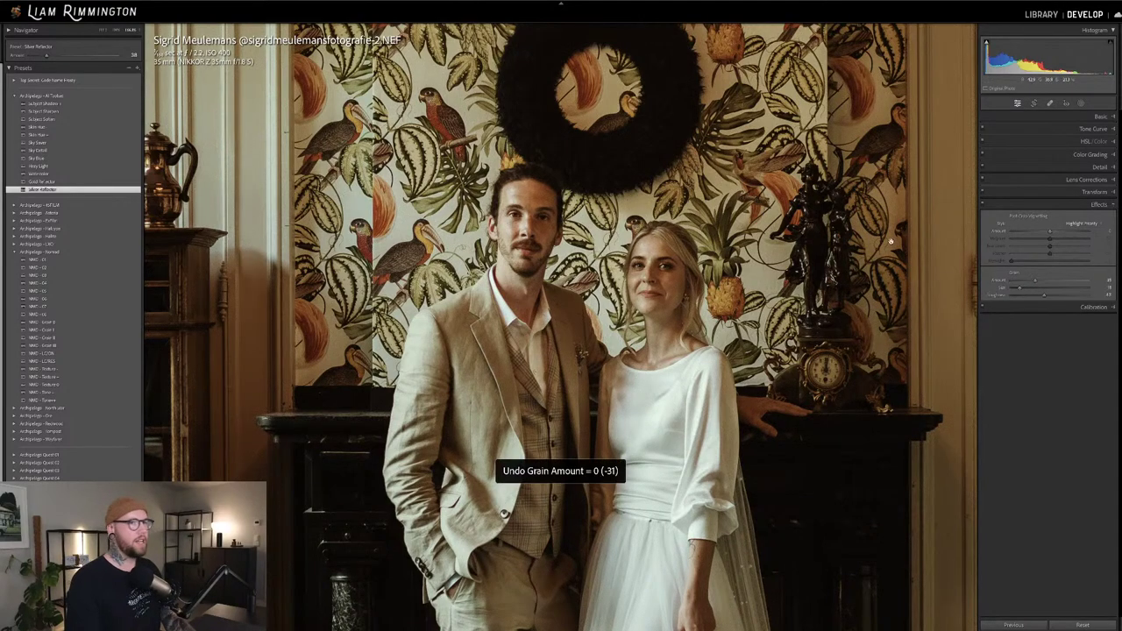
key(ctrl+1)
click(828, 210)
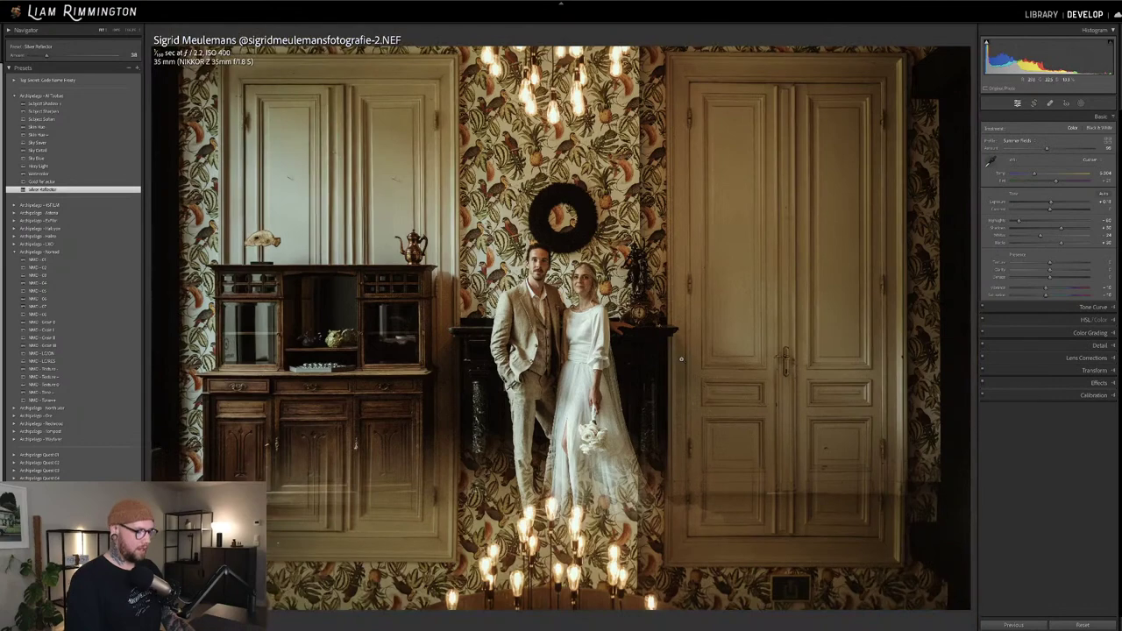
Compare before and after zoomed in on the couple's faces, then view the original photo
key(y)
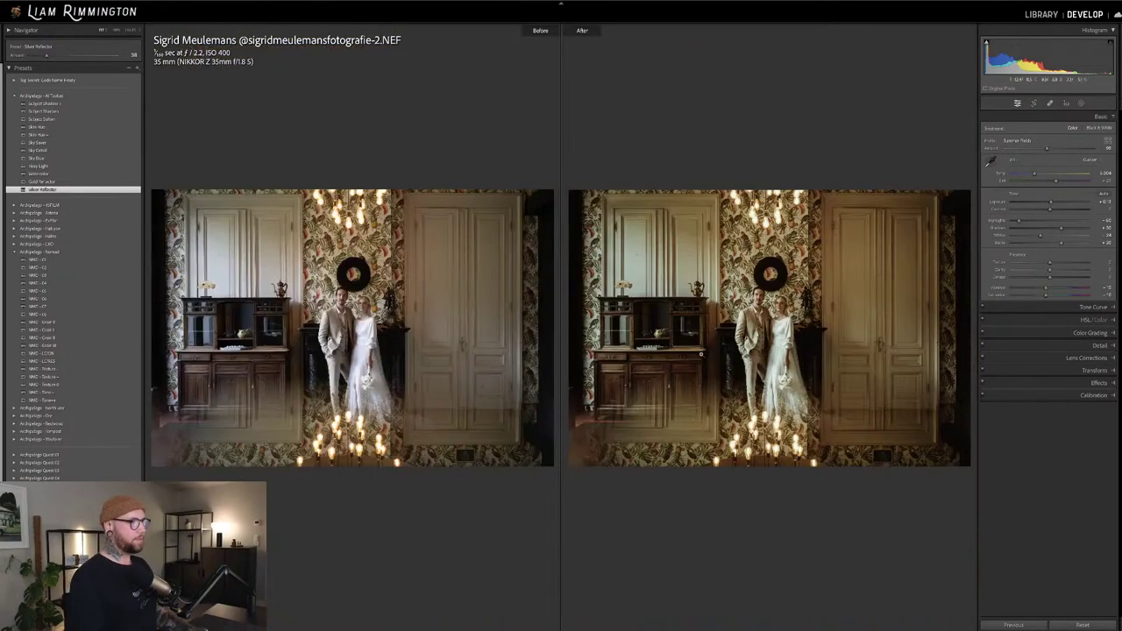
click(769, 359)
drag(763, 351, 808, 519)
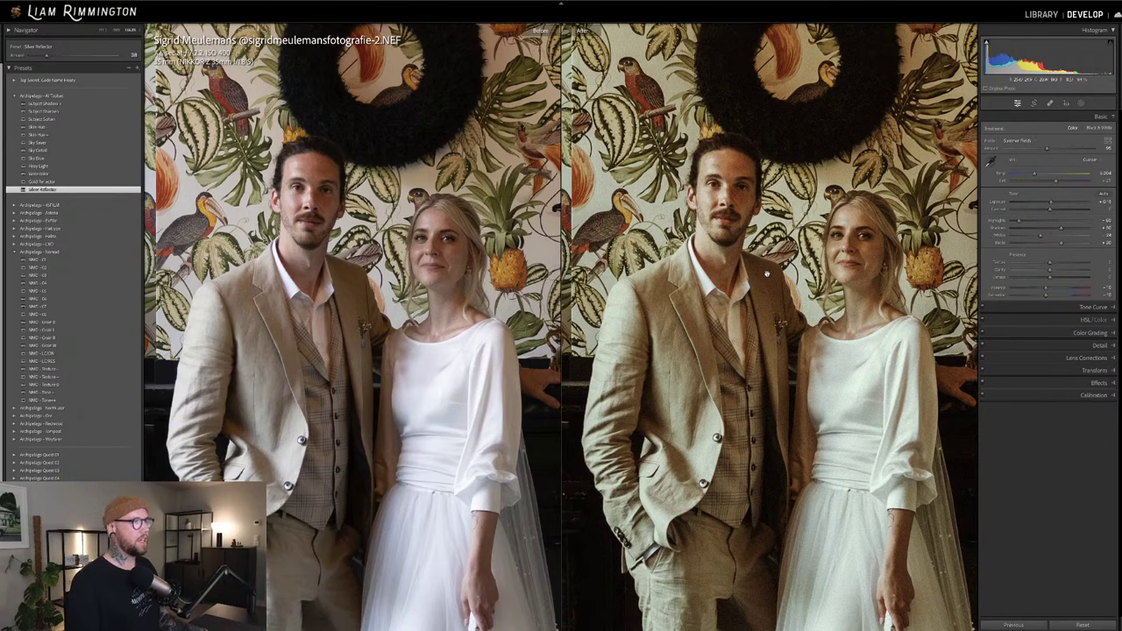
click(753, 273)
key(y)
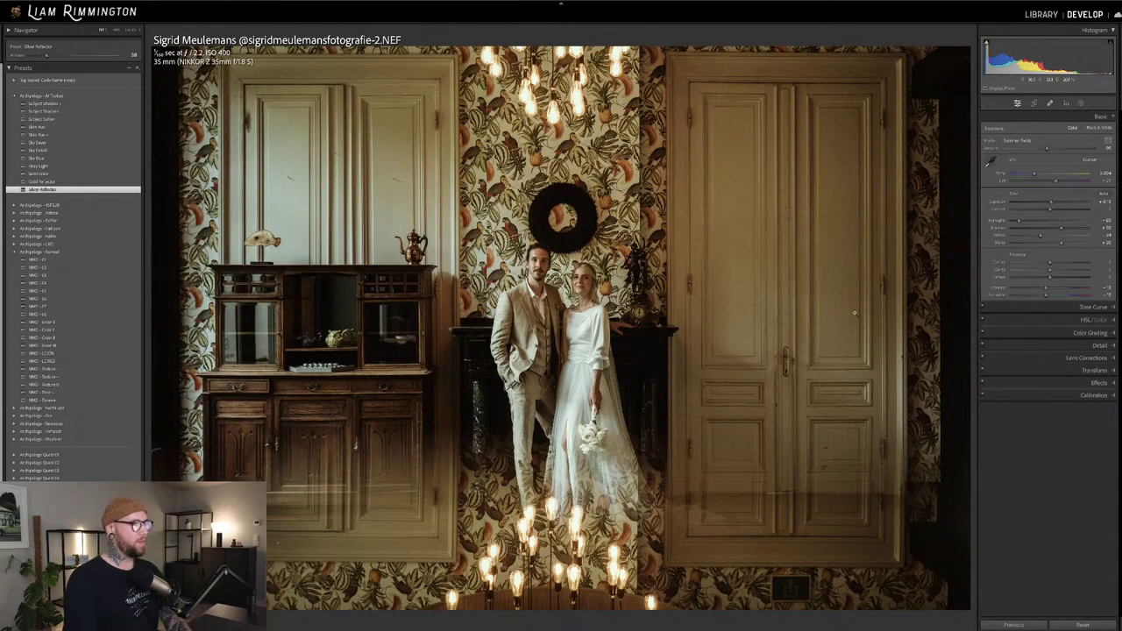
key(backslash)
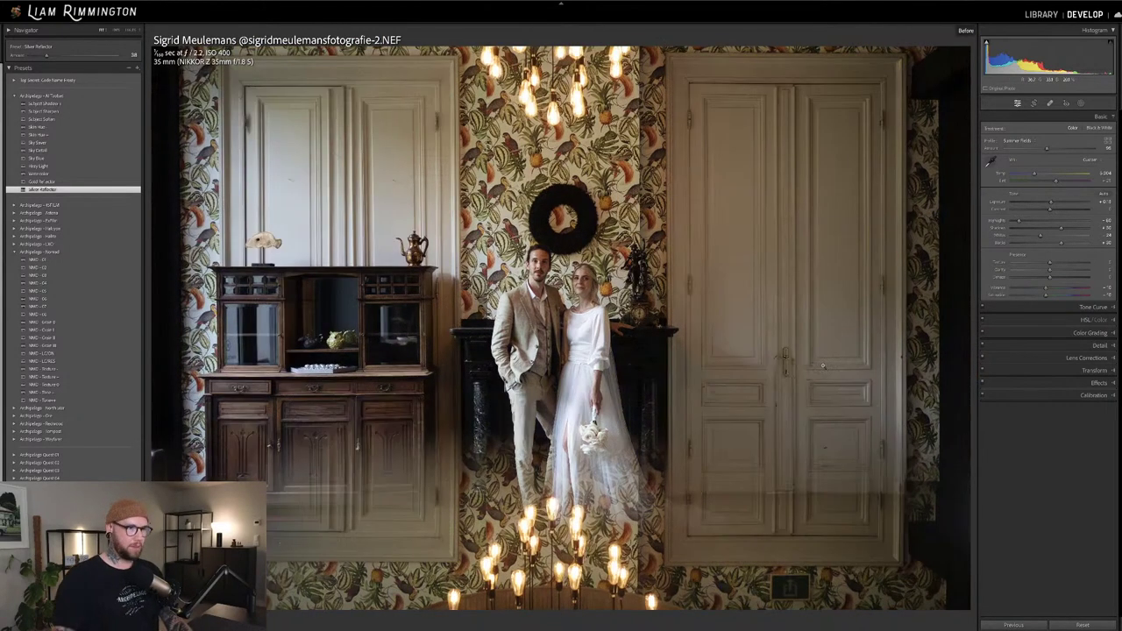
key(backslash)
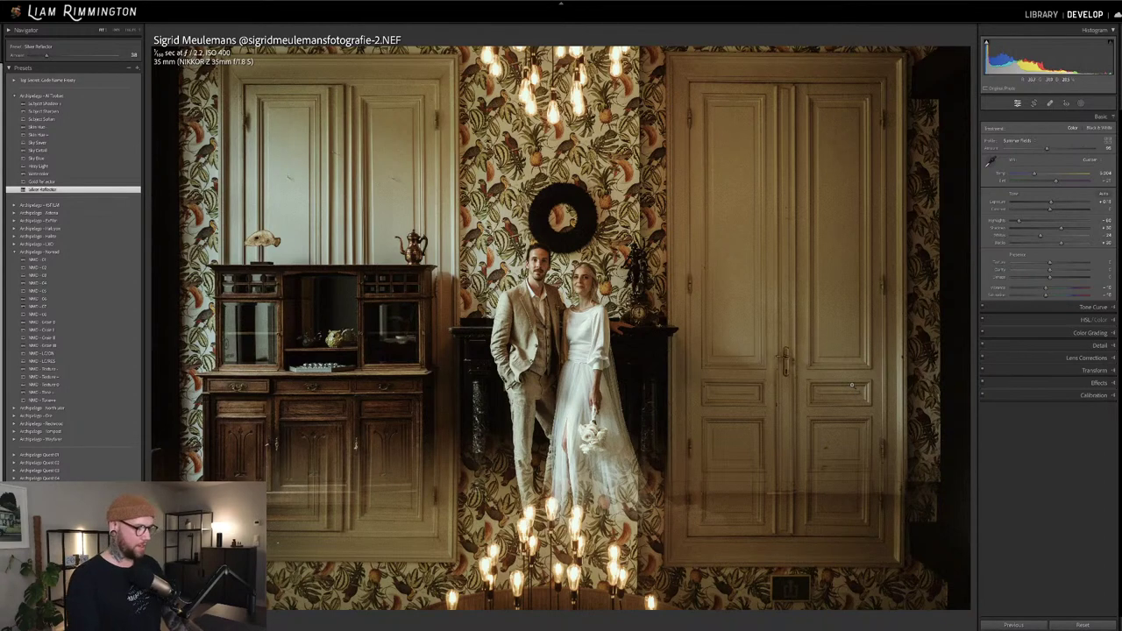
key(g)
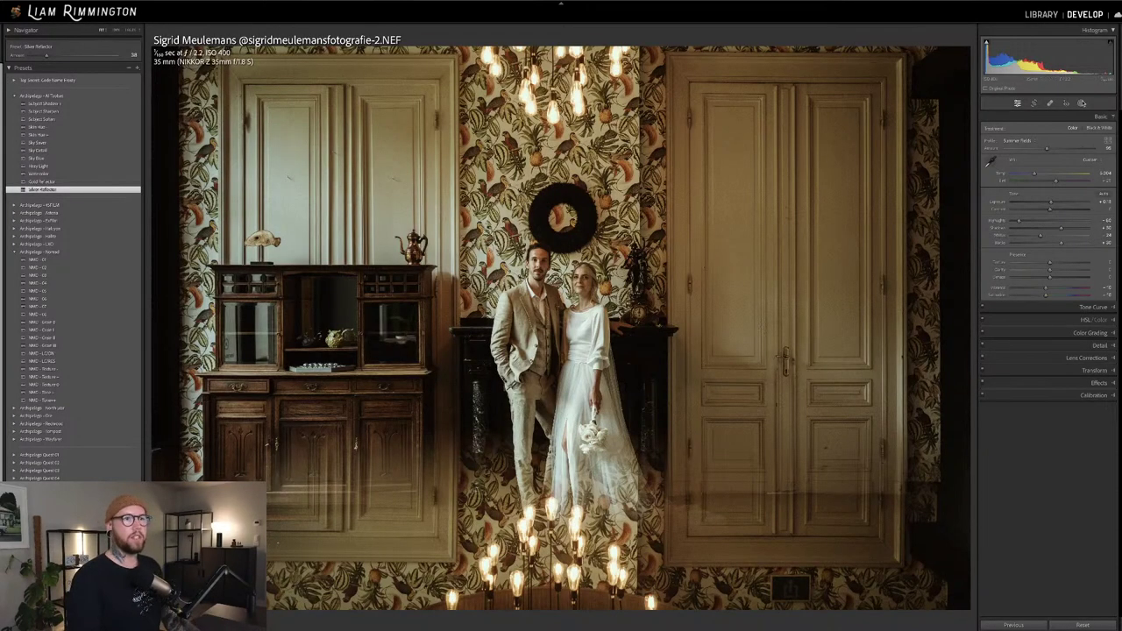
Check the photo's mask list, then switch to the Library grid of all five photos
click(1081, 103)
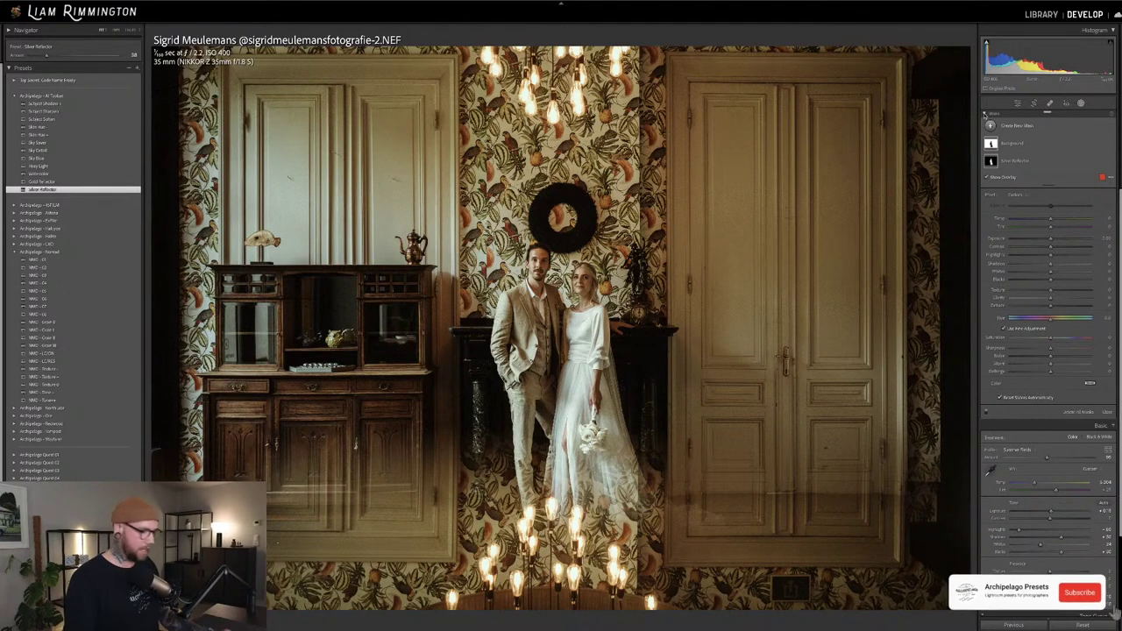
key(g)
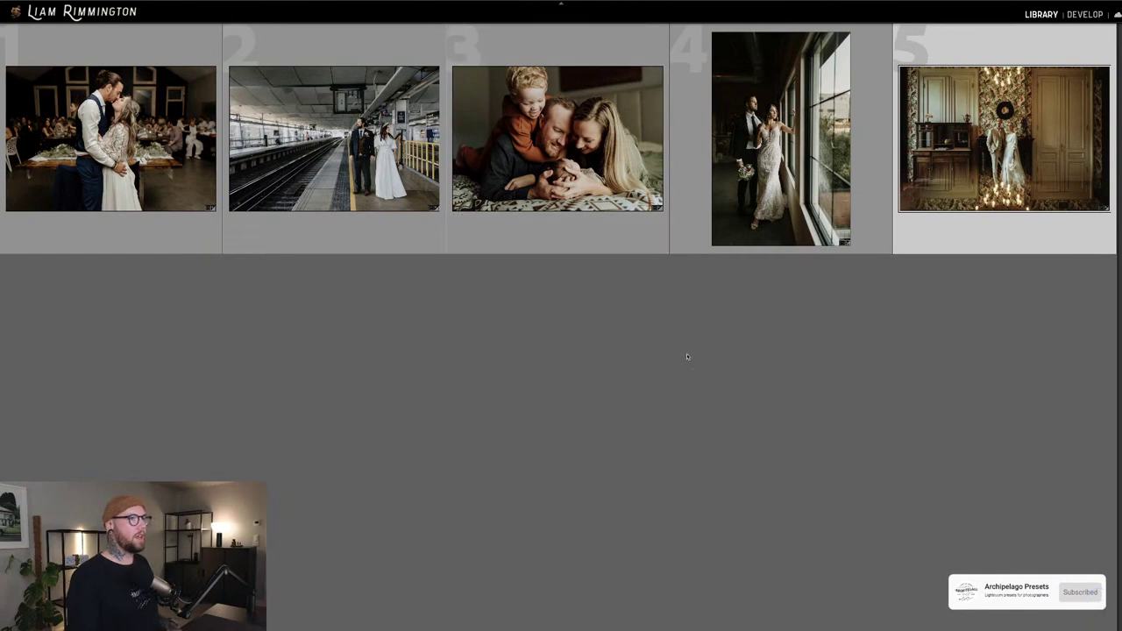